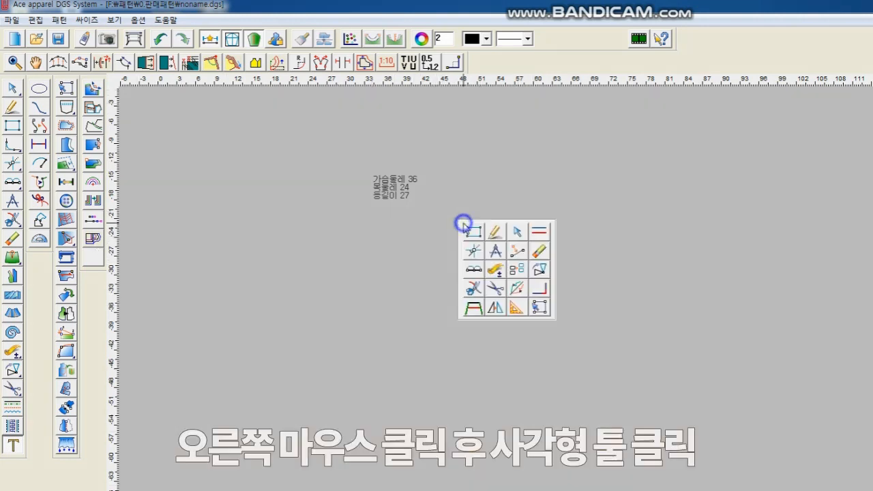
- Draw a rectangle 19.5 cm wide and 27 cm high below the body measurement notes
right_click(462, 222)
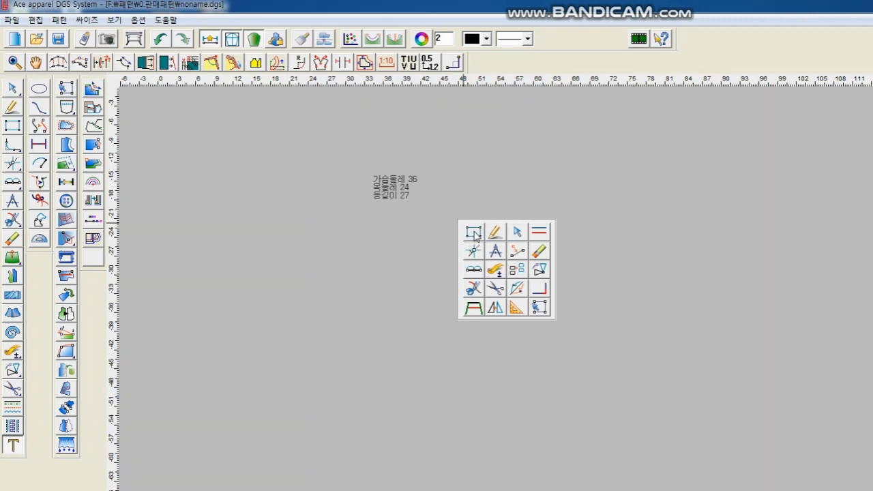
click(473, 232)
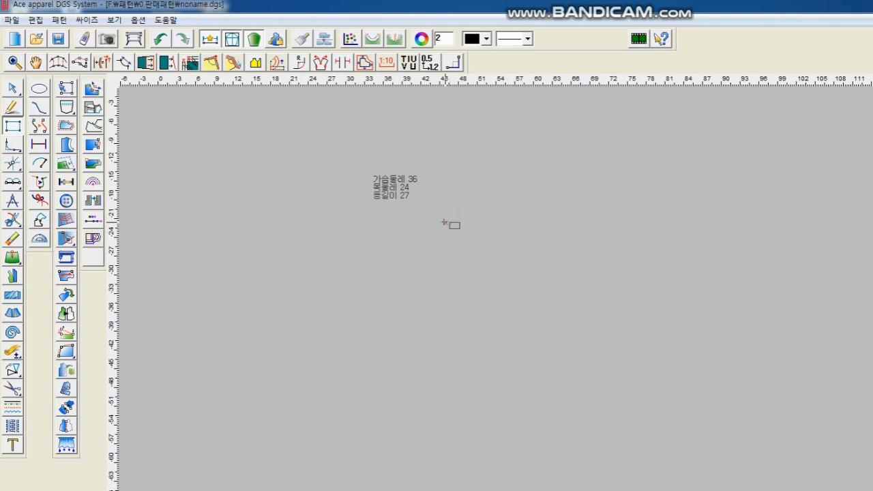
drag(454, 236, 637, 427)
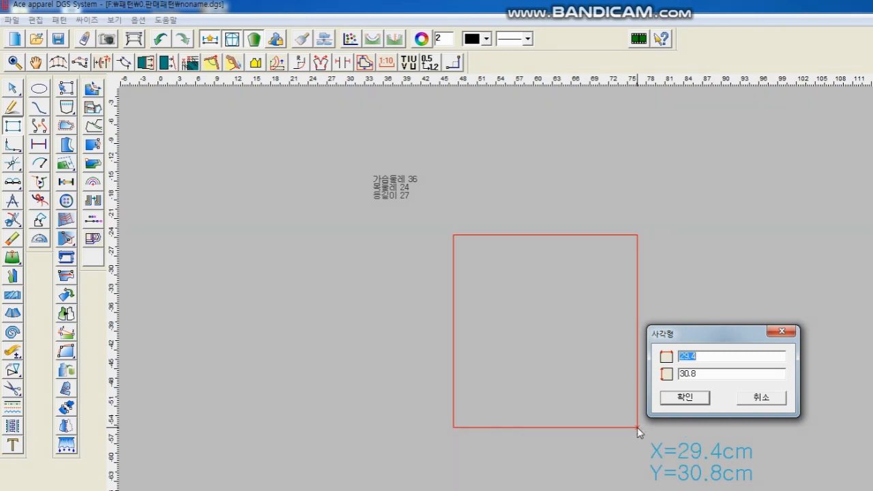
text(19)
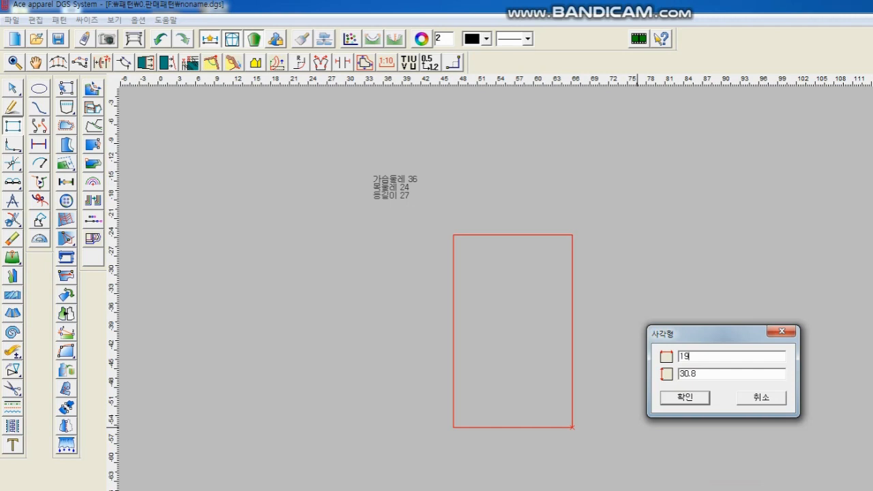
text(.5)
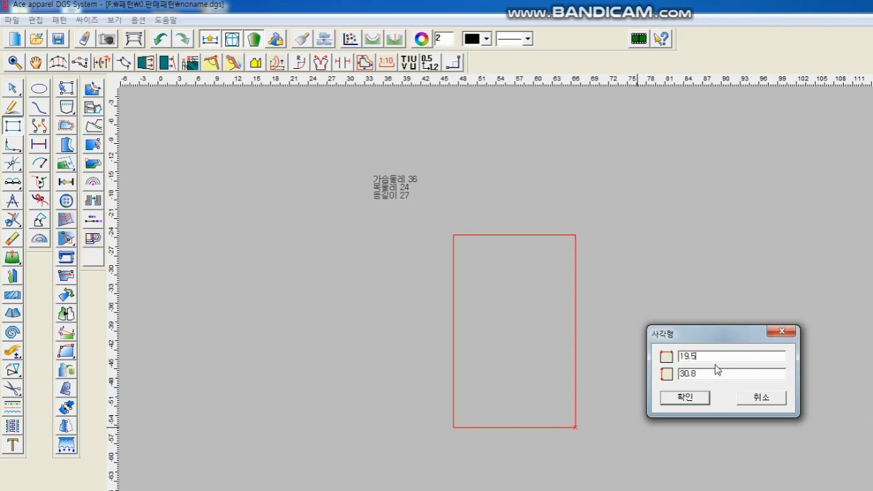
drag(702, 374, 665, 380)
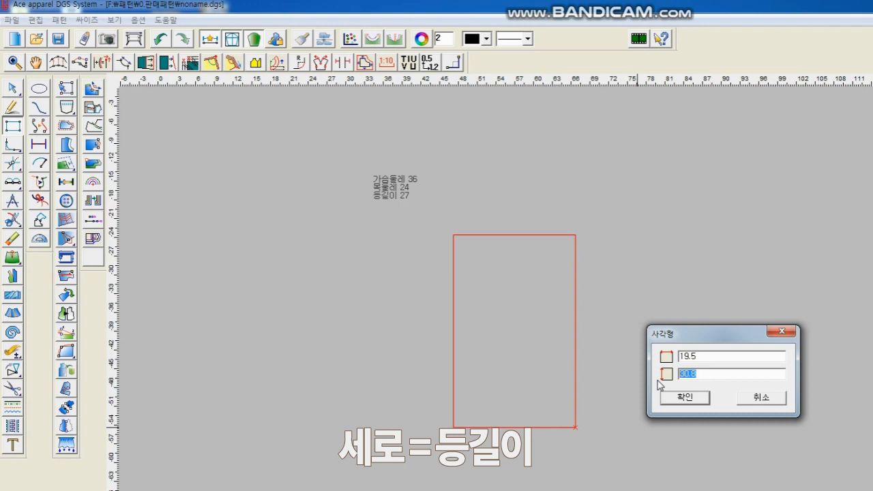
text(27)
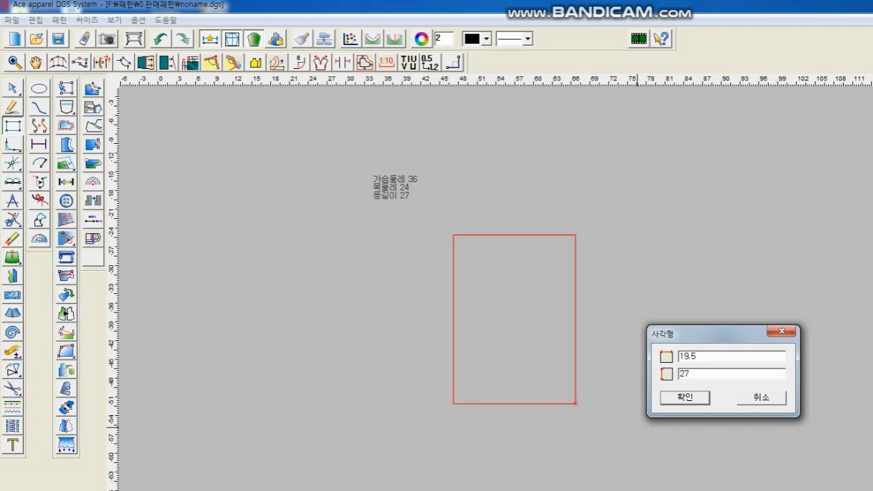
key(Return)
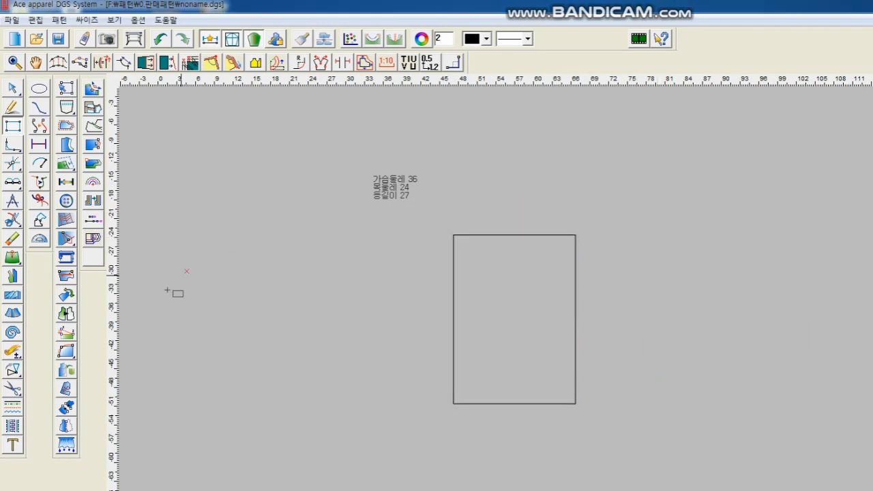
- Add the text label "(가슴둘레/2)+1.5" just below the rectangle's bottom edge
click(13, 445)
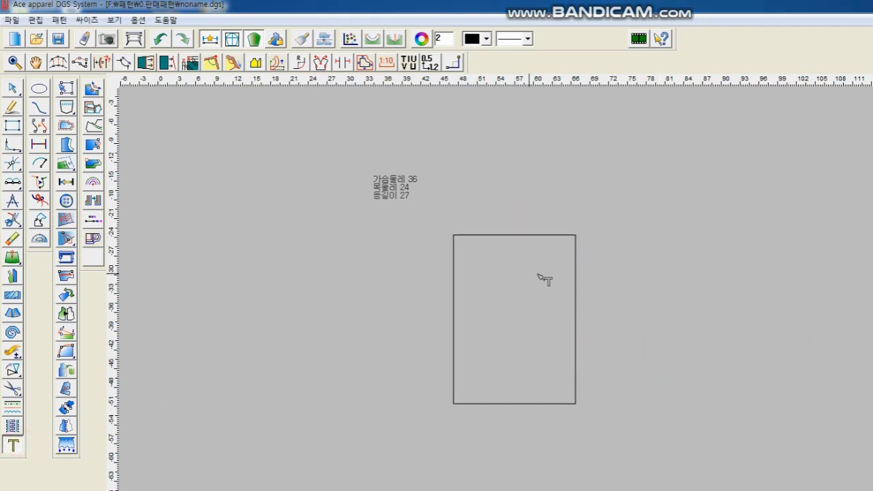
click(466, 289)
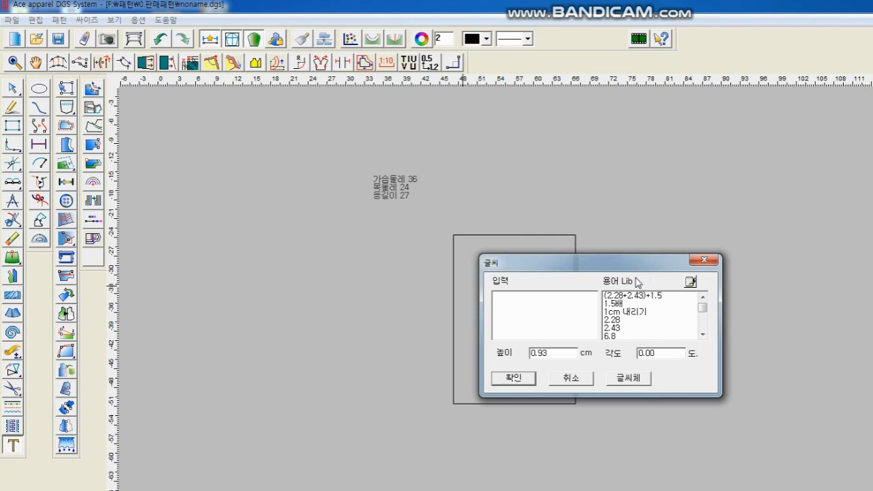
text(ㄱㅏ슴ㄷ)
text(ㅜㄹ레/2)
text(0)
key(Left)
key(Left)
key(Left)
key(Left)
key(Left)
key(Left)
key(Left)
text(()
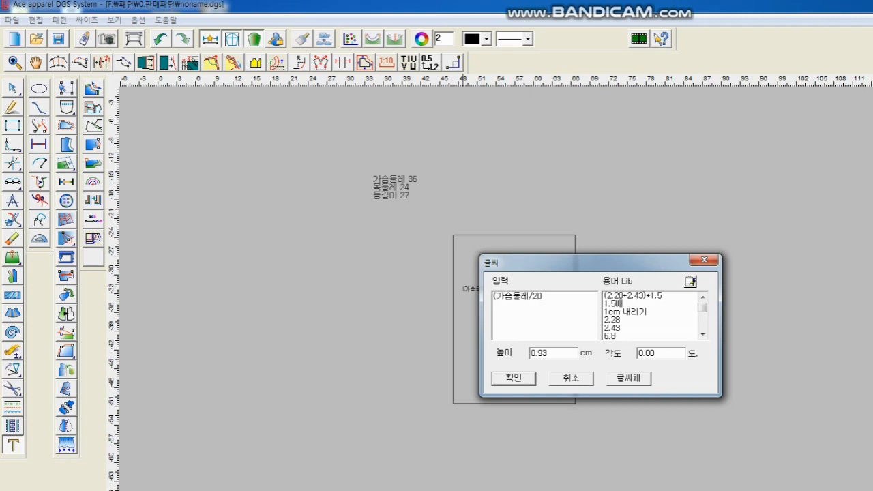
key(Right)
key(Right)
key(Right)
key(Right)
key(Right)
key(Right)
key(Right)
key(BackSpace)
text()+1.5)
click(505, 378)
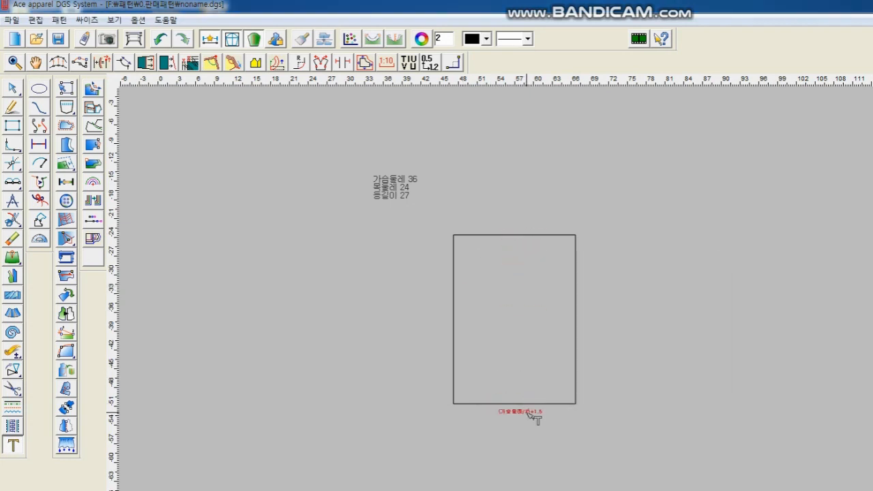
click(535, 416)
- Add the text label "등길이" outside the rectangle, beside the middle of its left edge
click(426, 318)
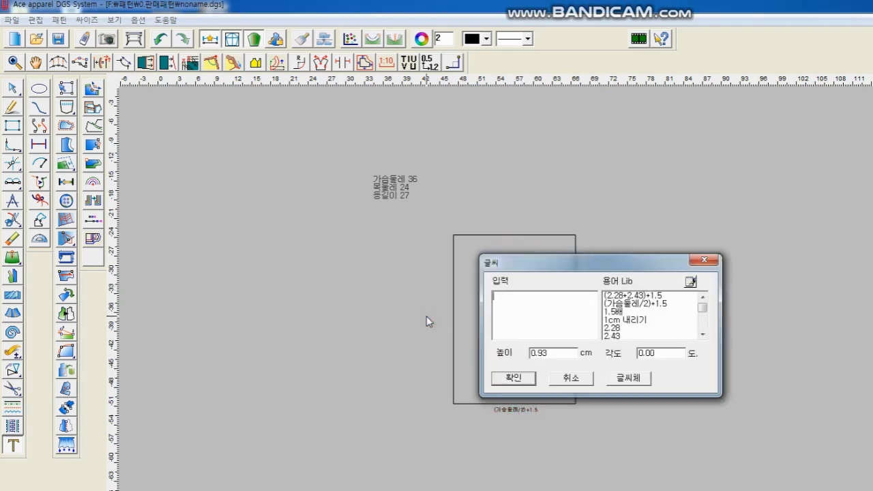
text(등길이)
click(510, 377)
click(439, 308)
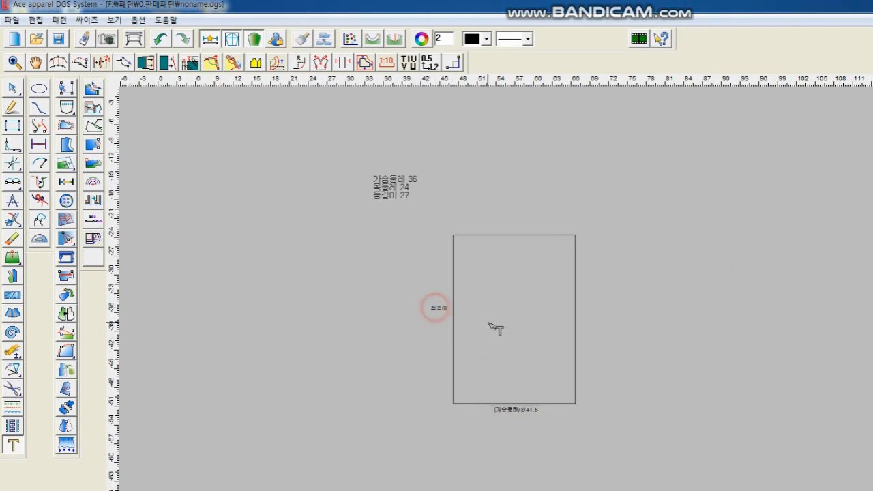
- Move the body measurement notes closer to the rectangle and shift the "등길이" label slightly down
scroll(652, 370, up, 2)
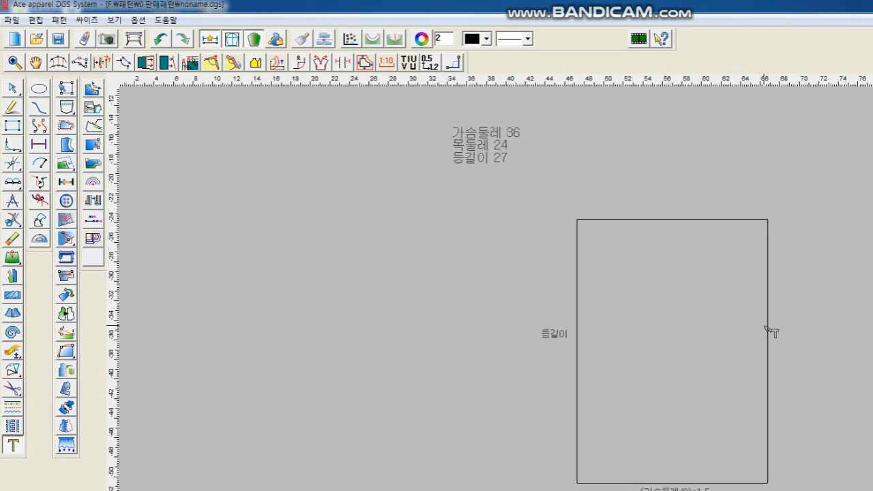
scroll(767, 330, up, 1)
click(280, 136)
click(313, 180)
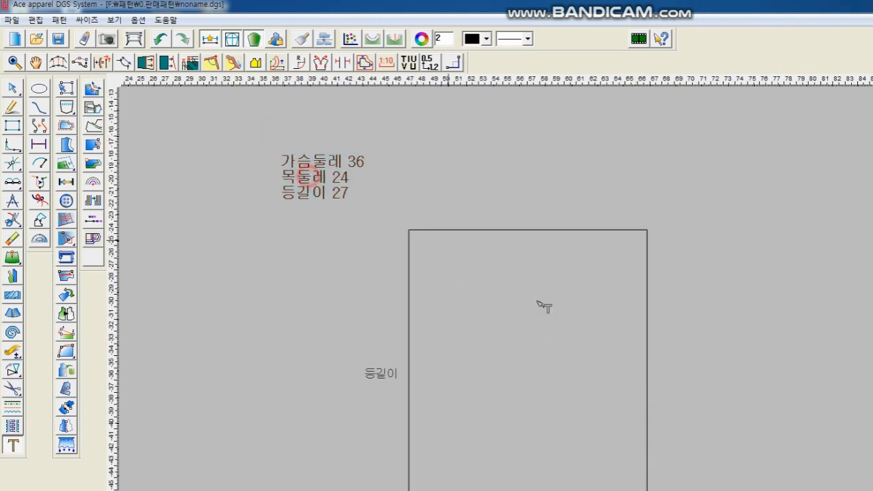
click(388, 380)
click(382, 390)
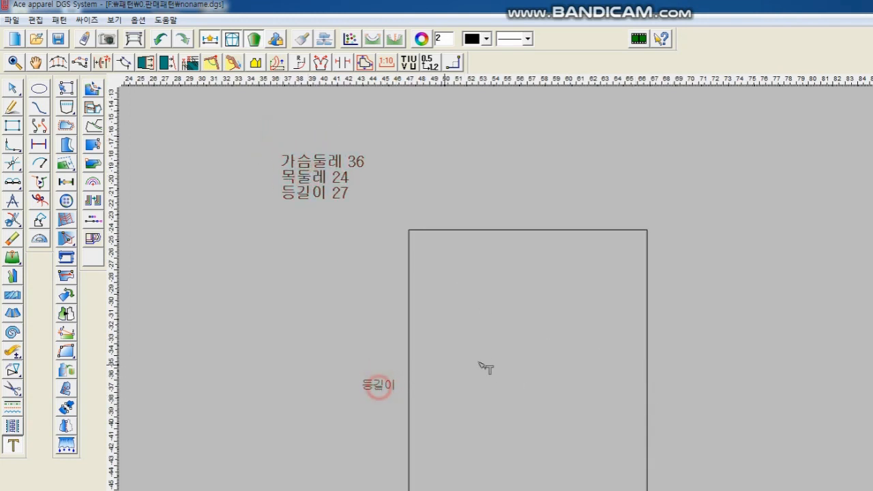
- Add a two-line text label "진동깊이" and "등길이/5" inside the rectangle near its upper-left corner
right_click(483, 356)
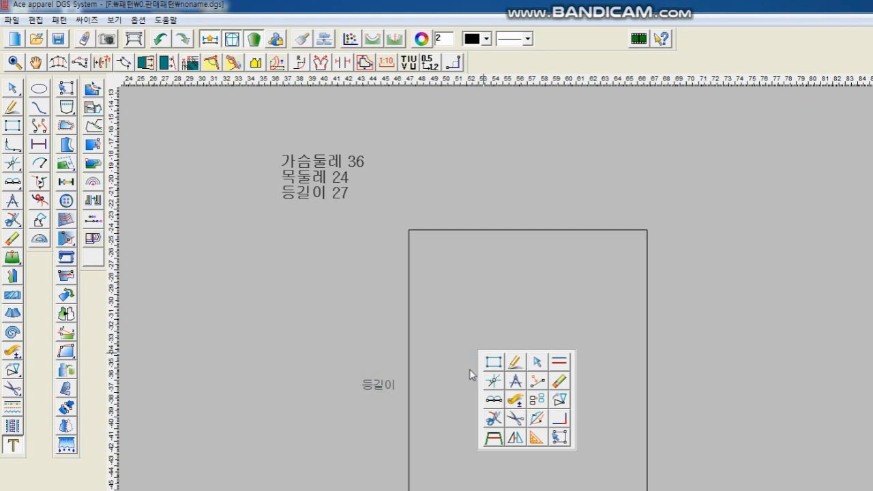
click(429, 288)
click(421, 271)
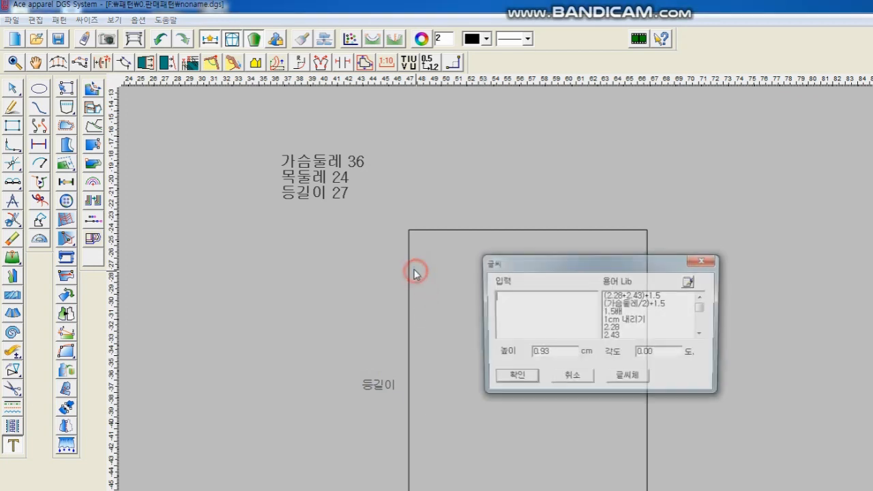
text(진동깊)
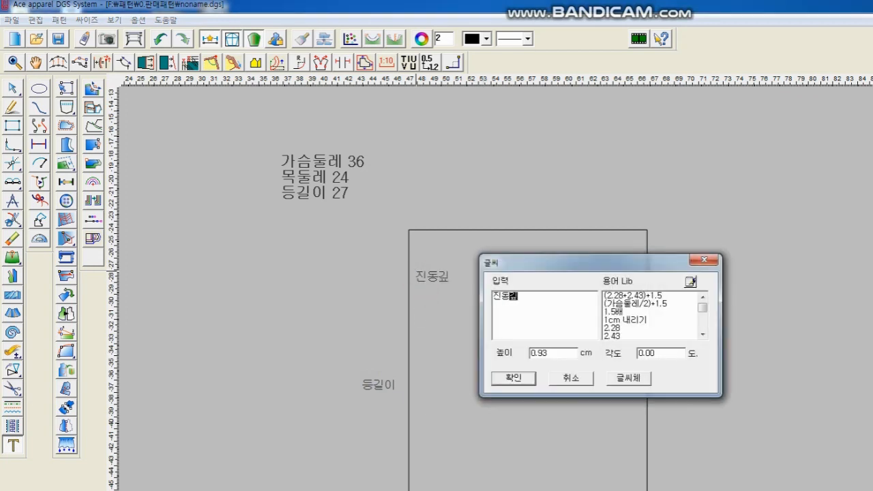
text(이 등)
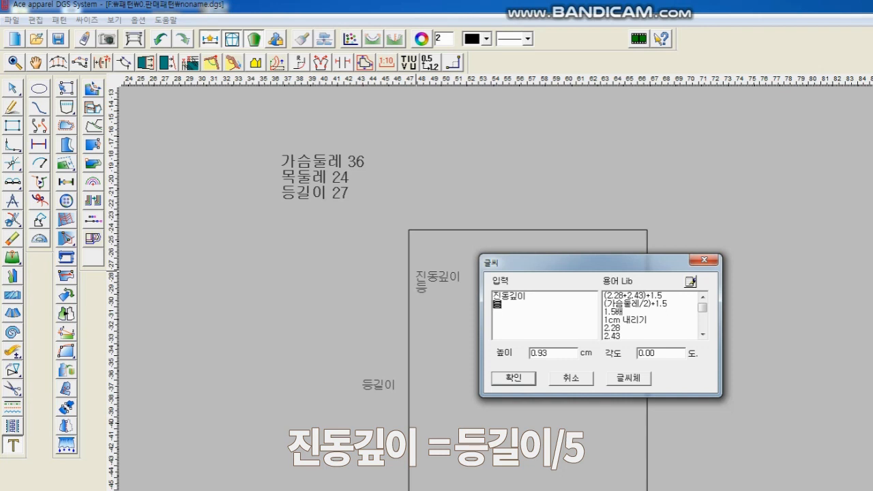
text(길이/5)
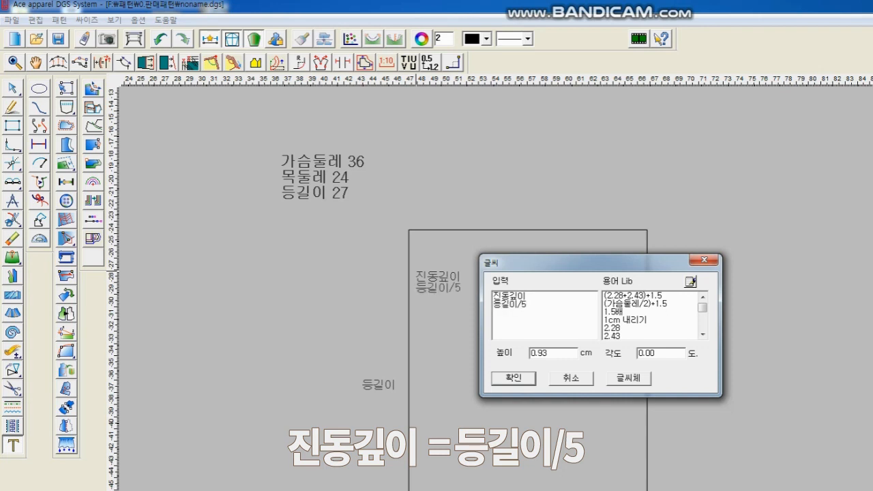
click(513, 378)
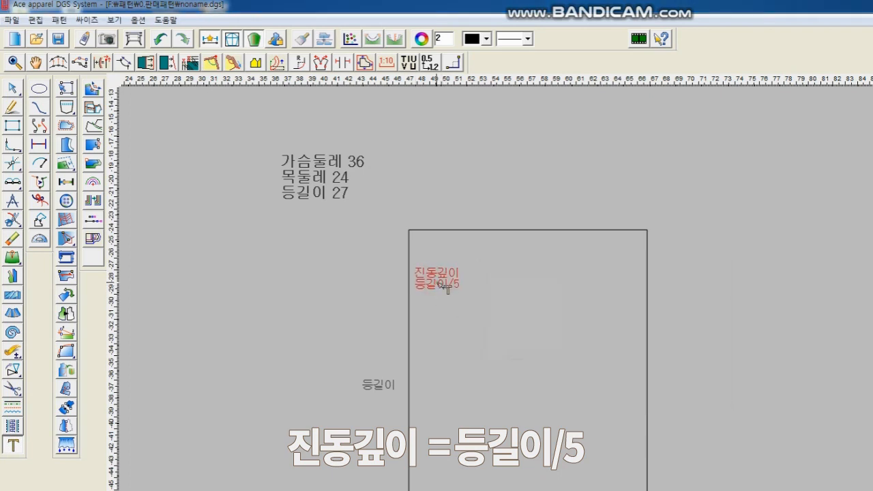
- Preview equal divisions of the rectangle's left edge with several counts from 4 to 9, then set 5 parts
right_click(446, 288)
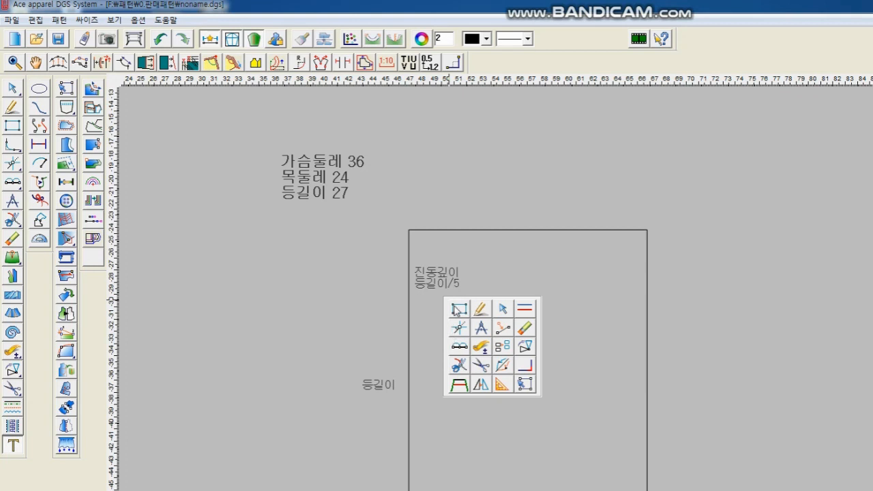
click(461, 350)
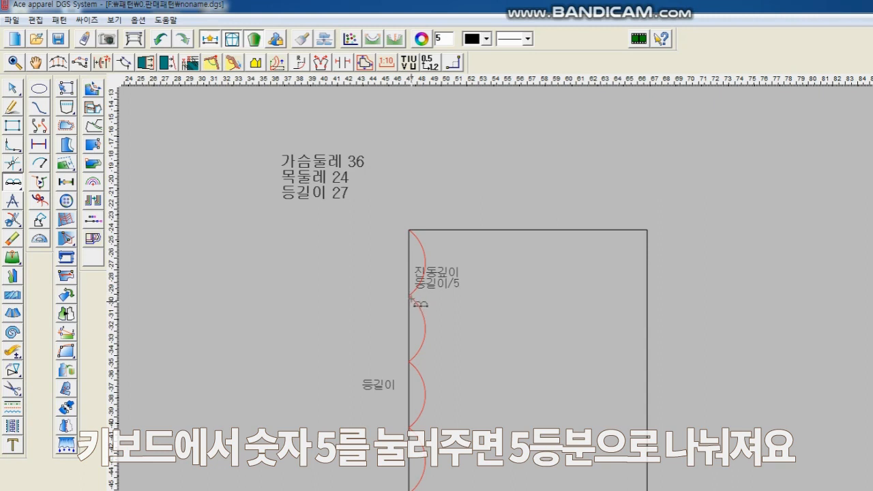
key(9)
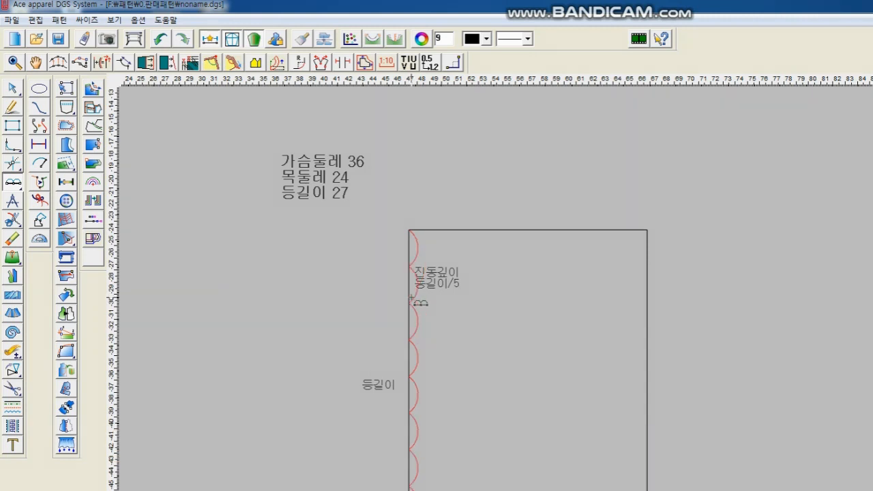
key(4)
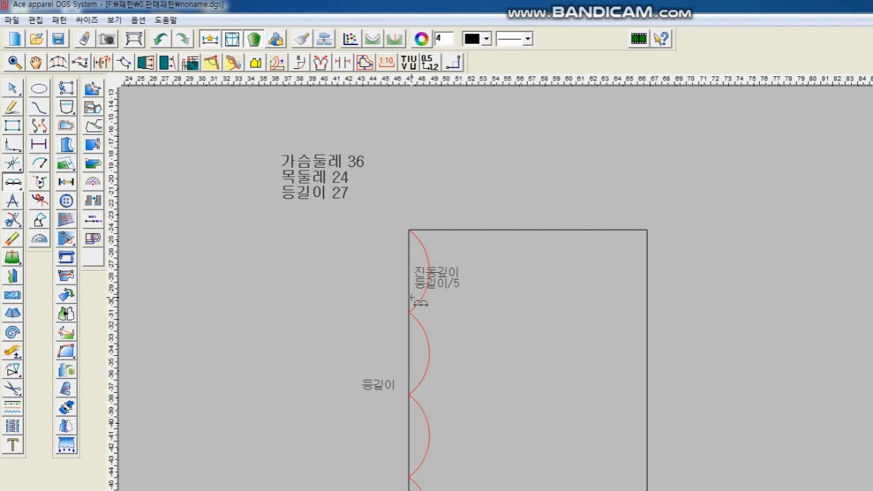
key(5)
key(6)
key(8)
key(9)
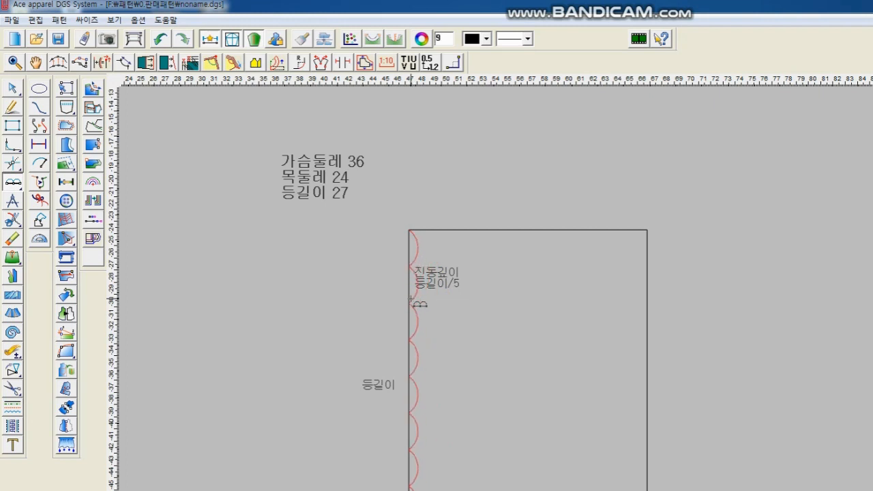
key(5)
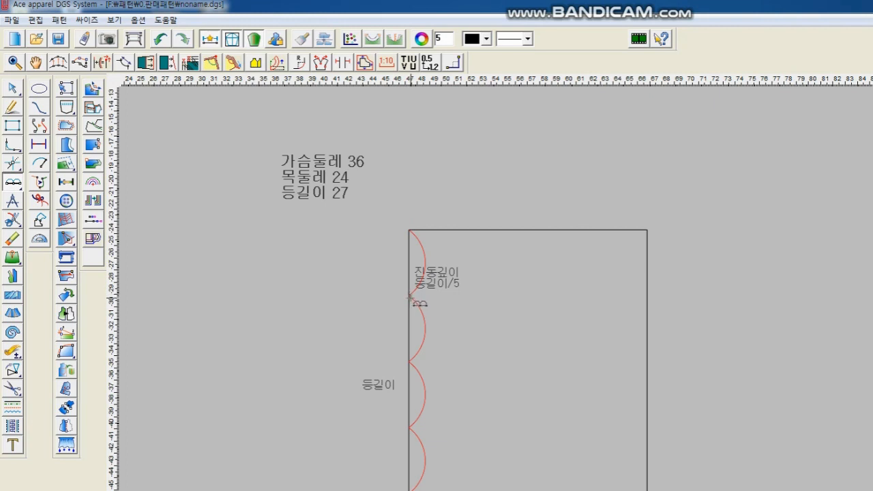
- Preview the left edge's divisions as points, switch back to arcs, and apply the five-part division
right_click(410, 297)
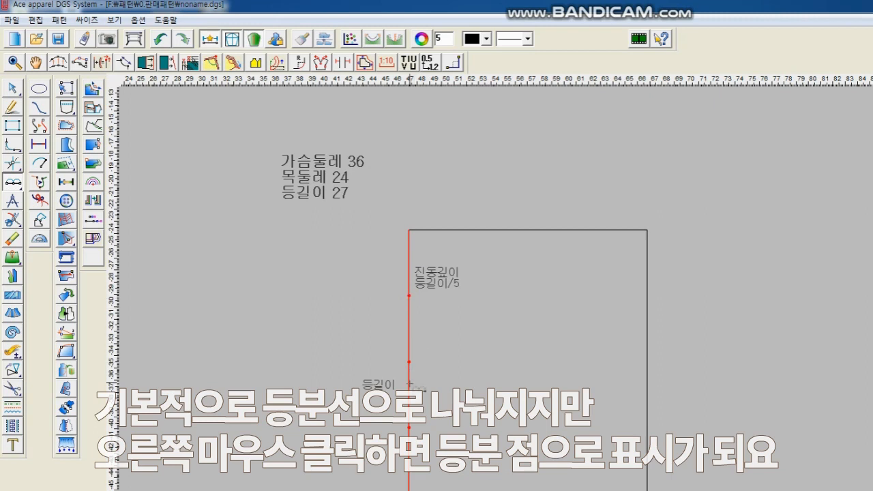
click(409, 308)
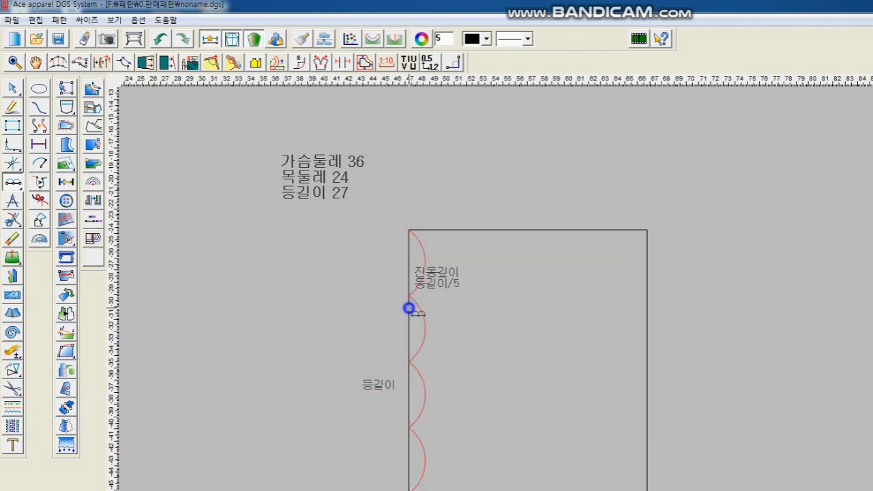
click(410, 304)
click(408, 302)
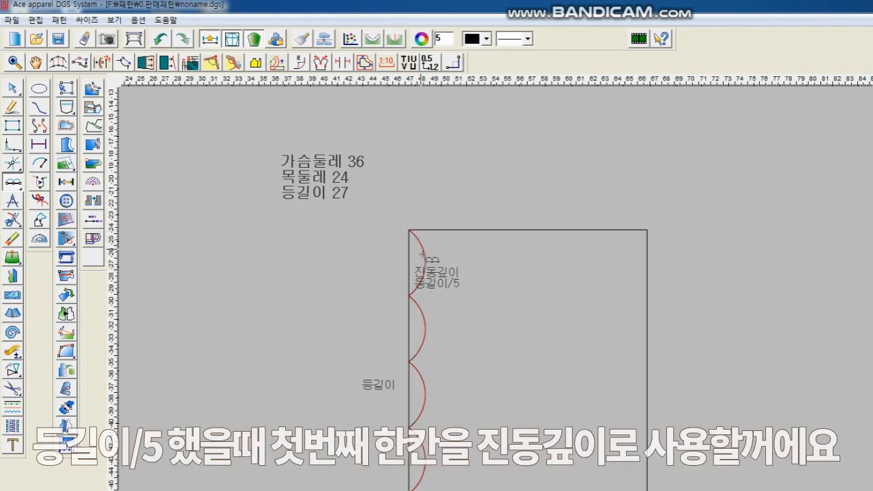
right_click(462, 301)
click(492, 311)
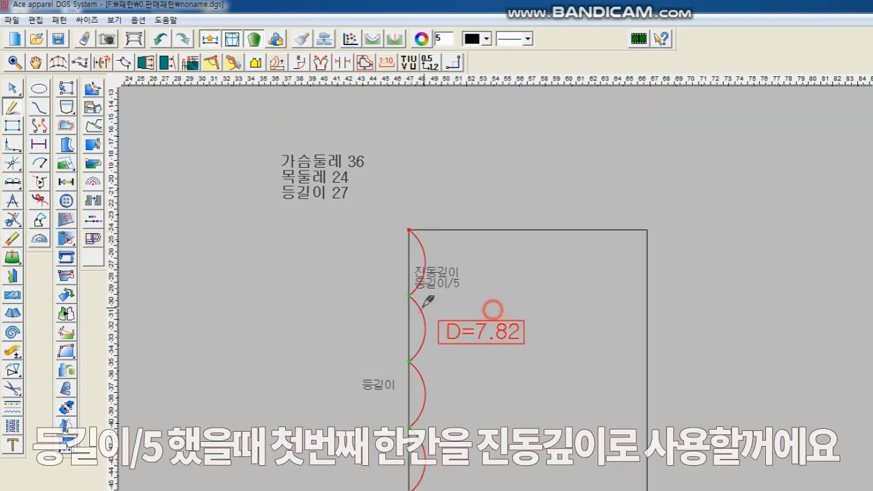
click(409, 295)
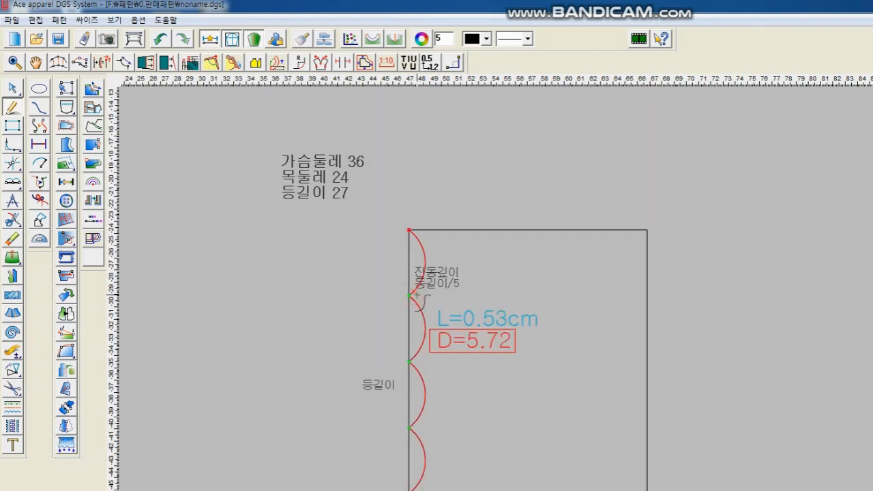
right_click(471, 297)
right_click(469, 300)
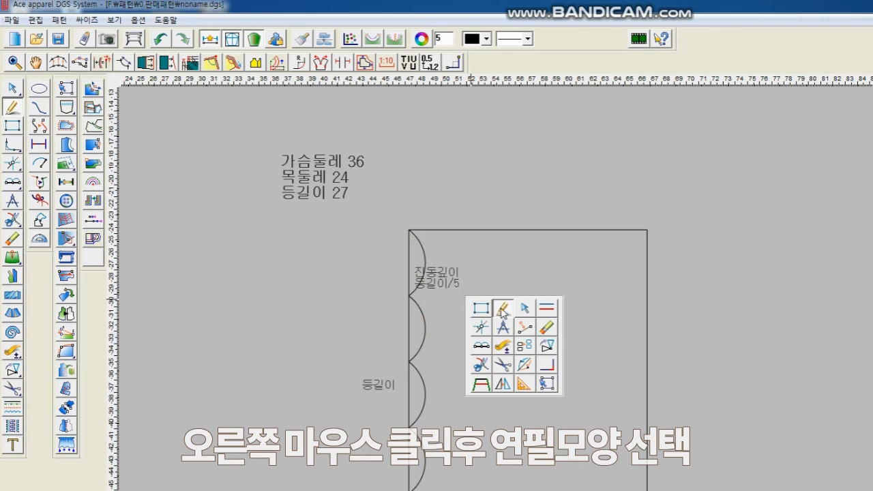
click(502, 311)
click(409, 295)
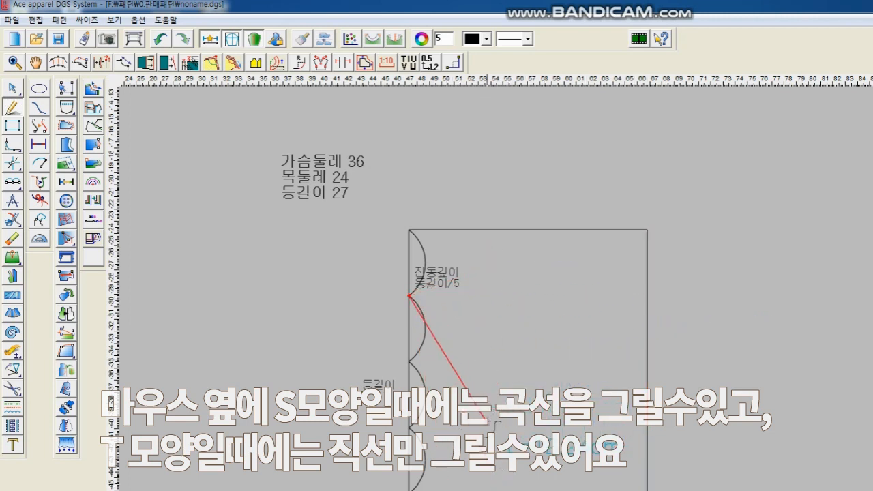
click(495, 332)
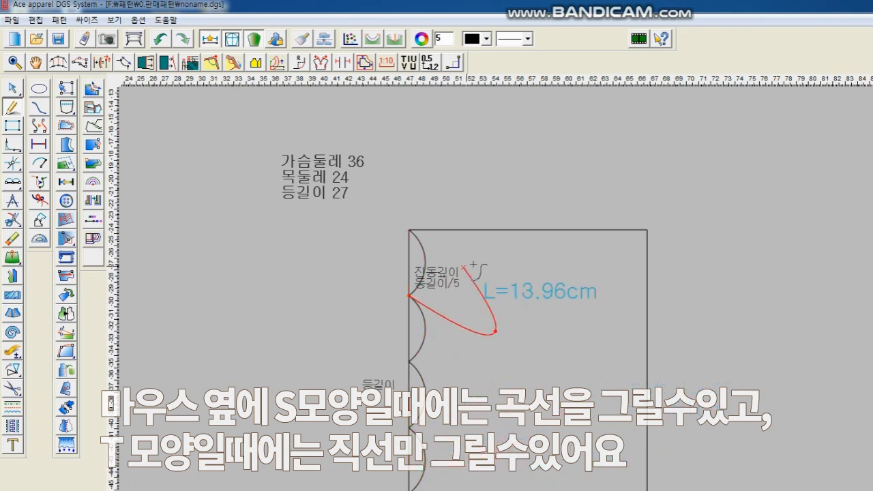
key(Escape)
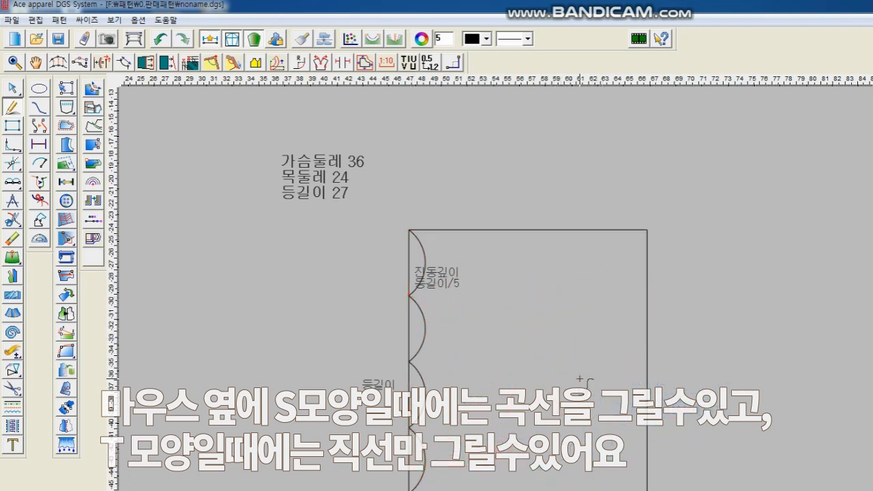
- Draw straight horizontal lines from the first and second division points of the rectangle's left edge across to its right edge
click(409, 296)
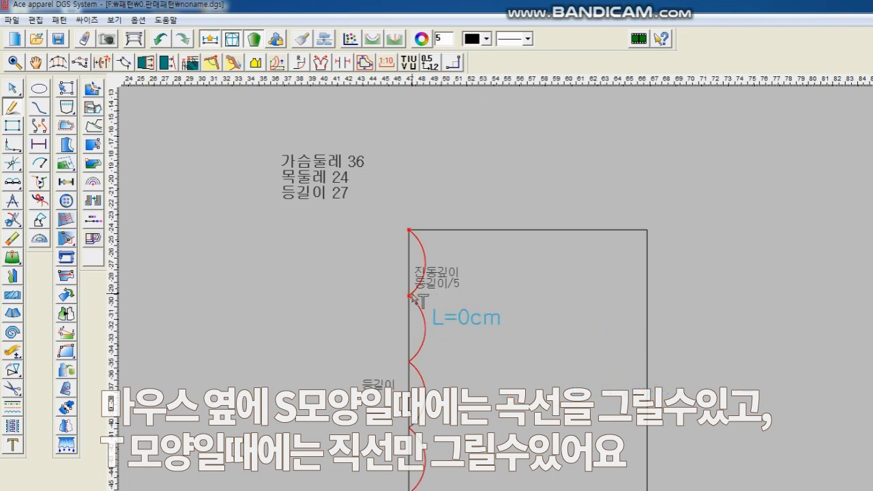
click(648, 295)
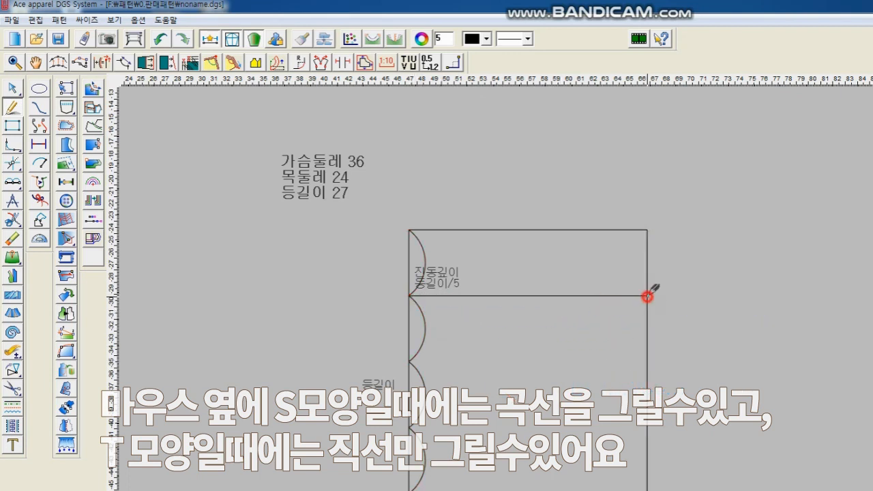
click(409, 360)
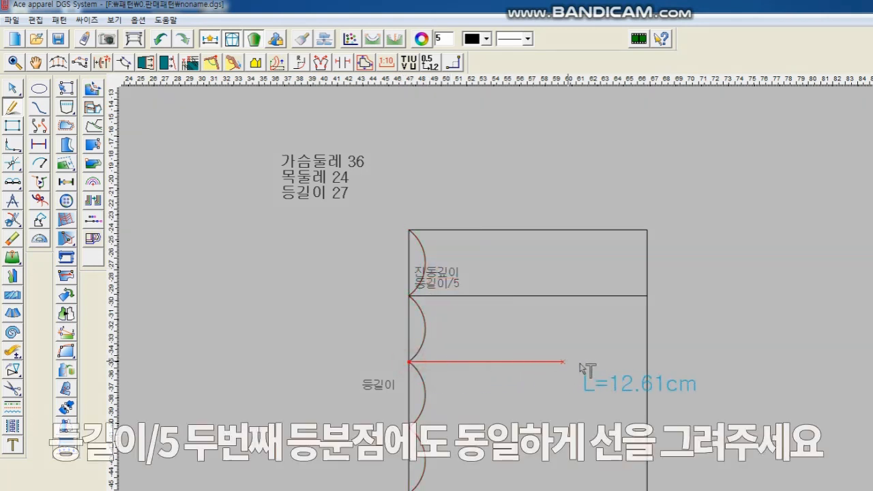
click(656, 362)
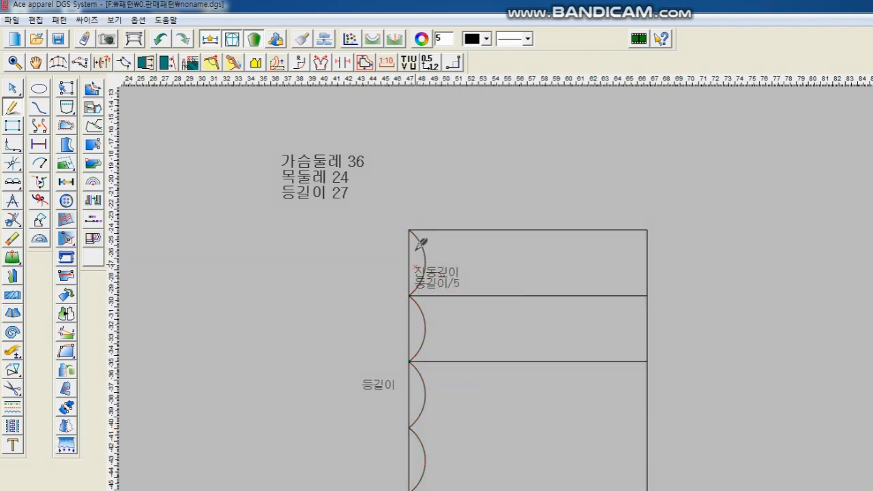
- Erase the rectangle's top edge and right edge, keeping the two horizontal lines drawn from the division points
right_click(566, 164)
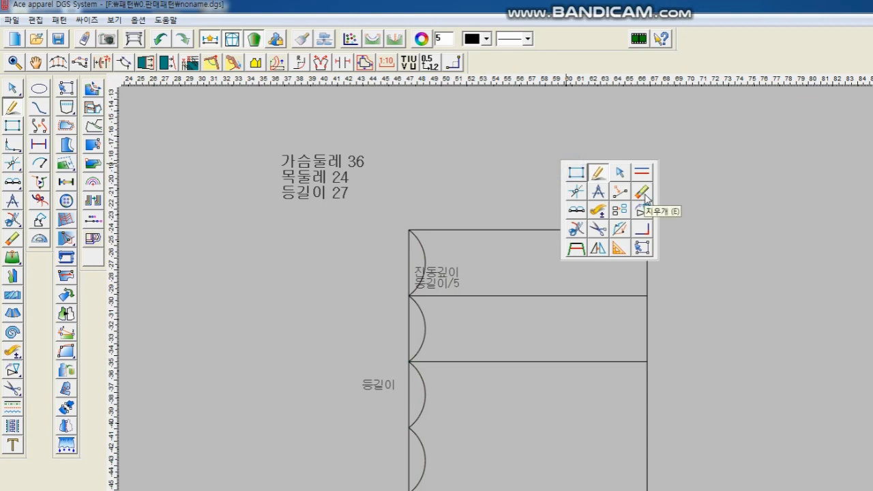
click(643, 193)
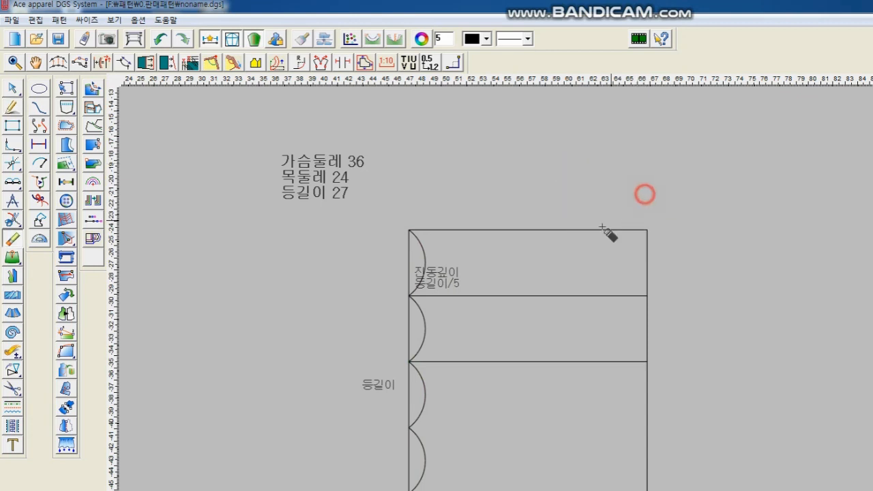
right_click(576, 186)
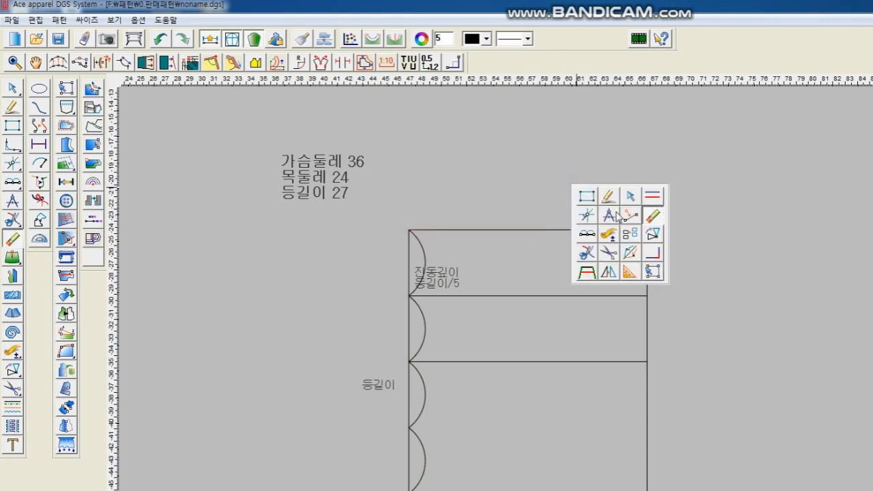
click(652, 217)
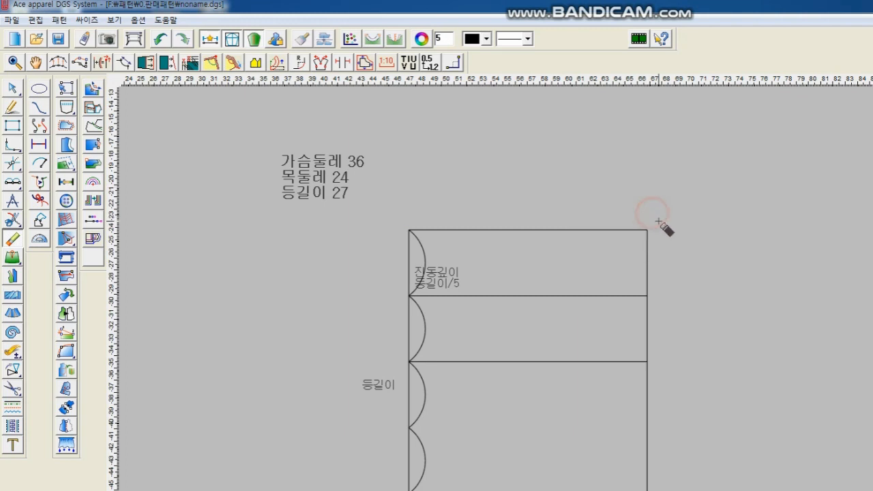
click(537, 230)
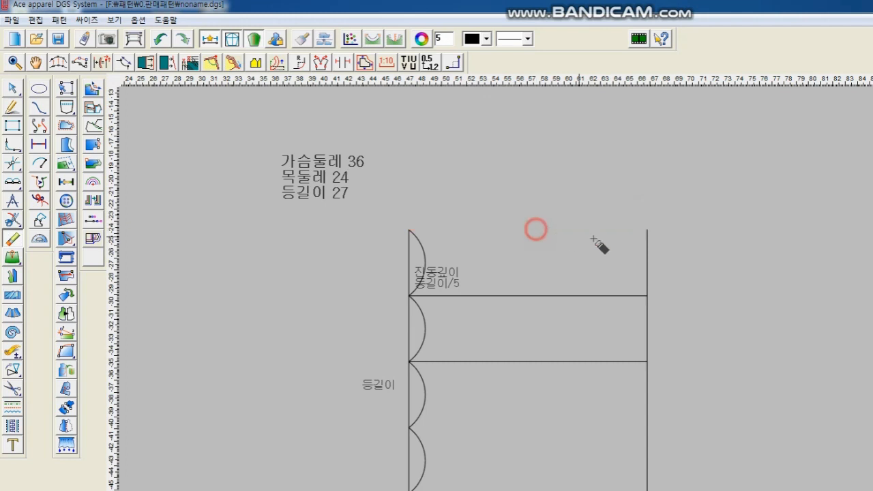
click(646, 255)
- Add a two-line text label "등너비" and "가슴둘레성/5" between the two horizontal lines
right_click(555, 209)
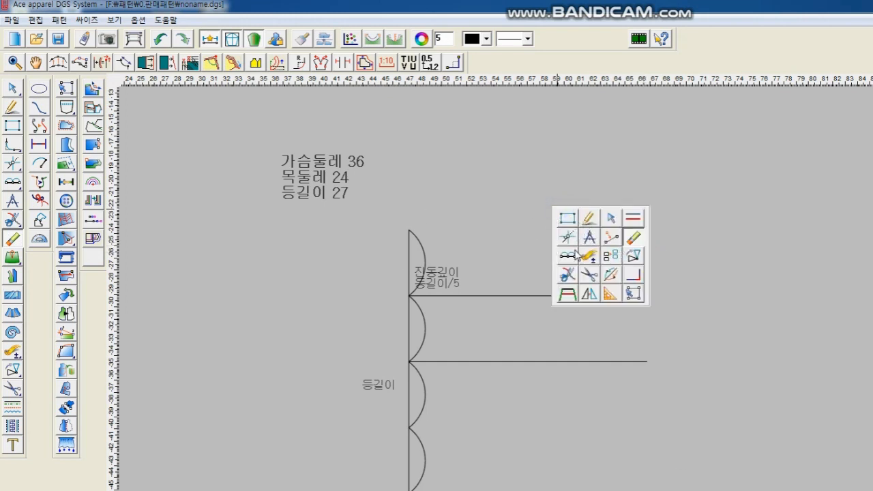
click(11, 447)
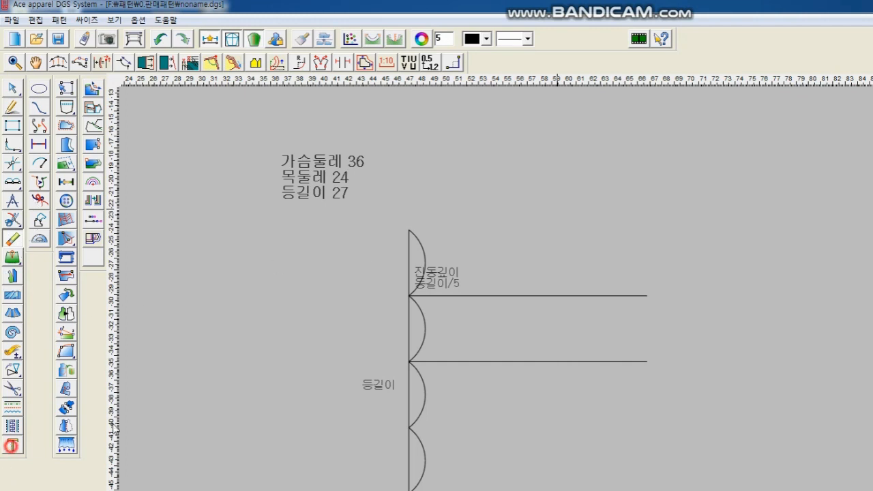
click(16, 446)
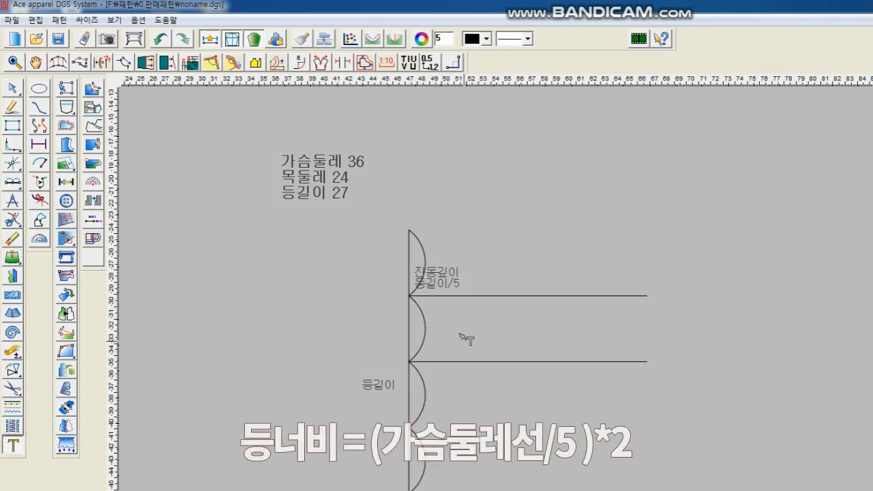
click(448, 317)
text(등너비)
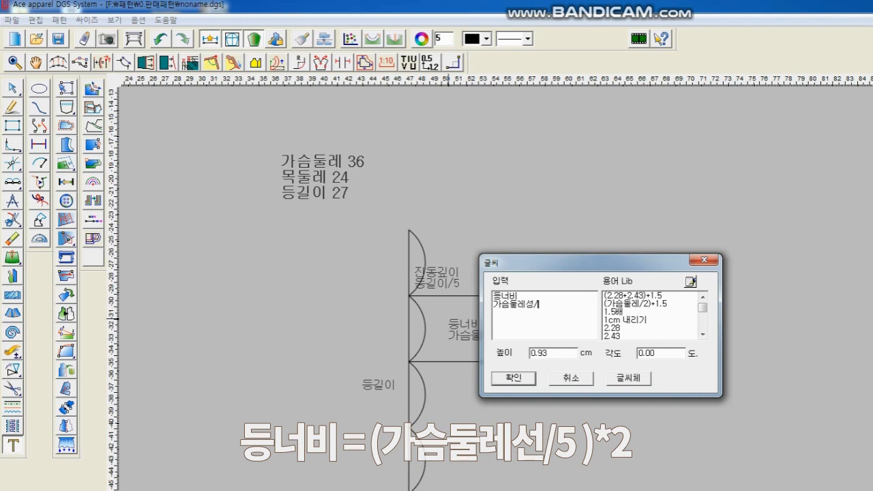
click(523, 380)
- Move the "진동깊이" label left beside the vertical edge and the "등너비" label up beneath the upper horizontal line
drag(452, 282, 408, 270)
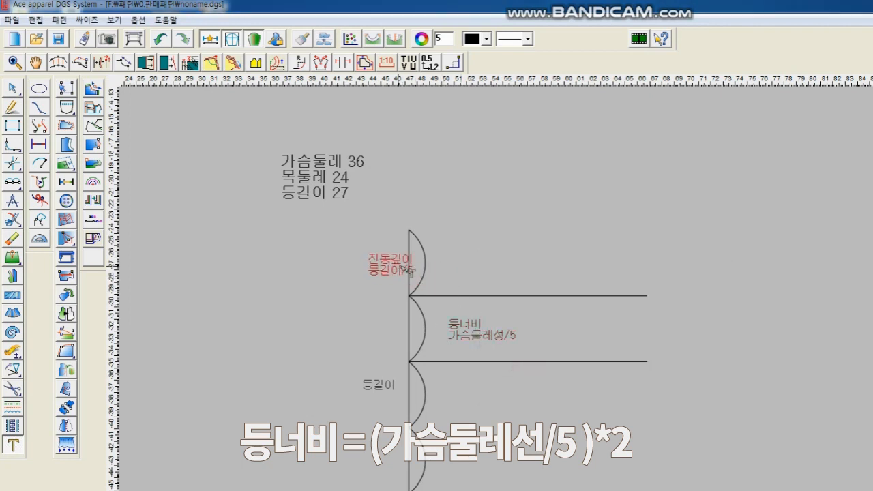
click(400, 263)
click(464, 333)
click(445, 311)
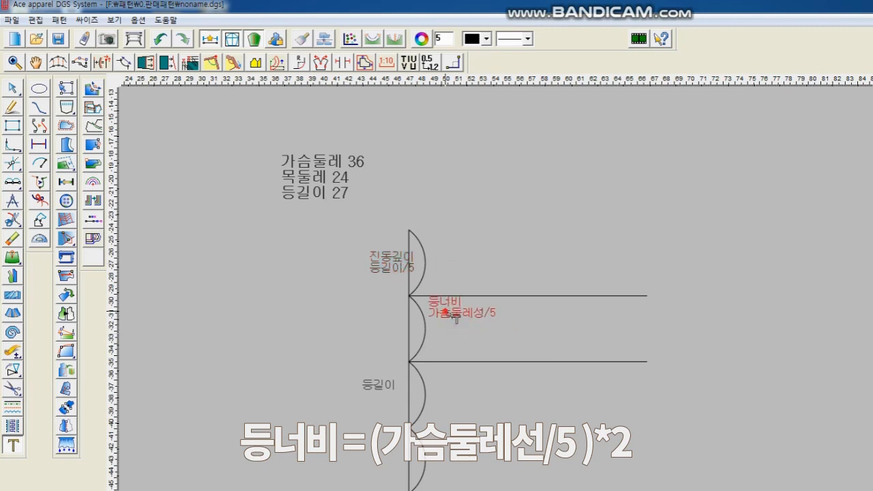
- Set the font size of the "등너비" label to 10
double_click(454, 315)
click(626, 381)
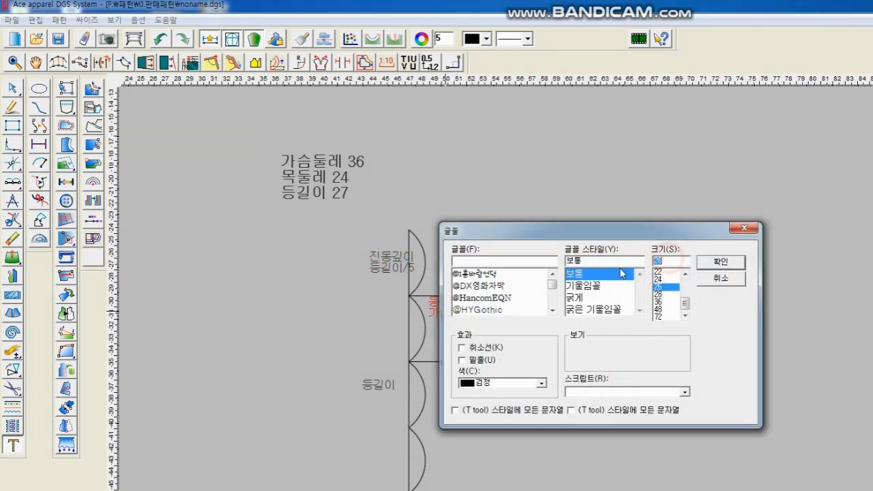
text(10)
key(Return)
click(520, 377)
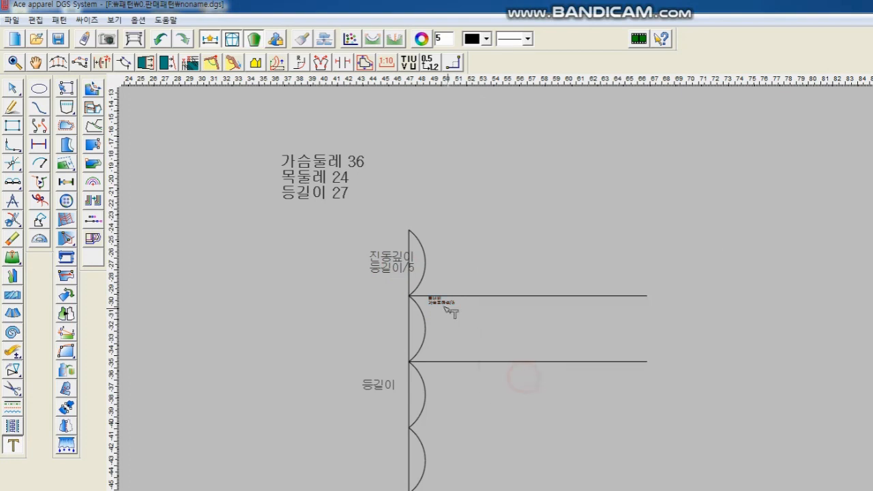
- Set the font size of the "등너비" label to 15 and shift the label slightly right
double_click(441, 302)
click(617, 376)
drag(672, 260, 654, 262)
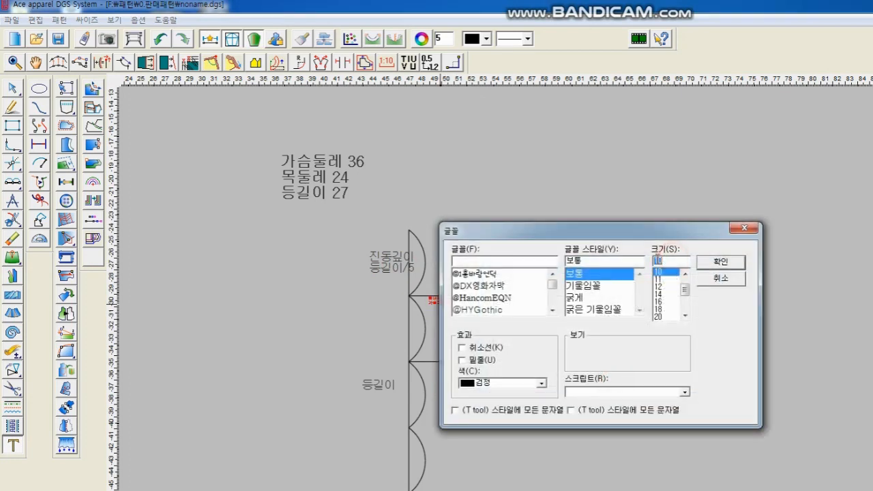
text(15)
click(723, 263)
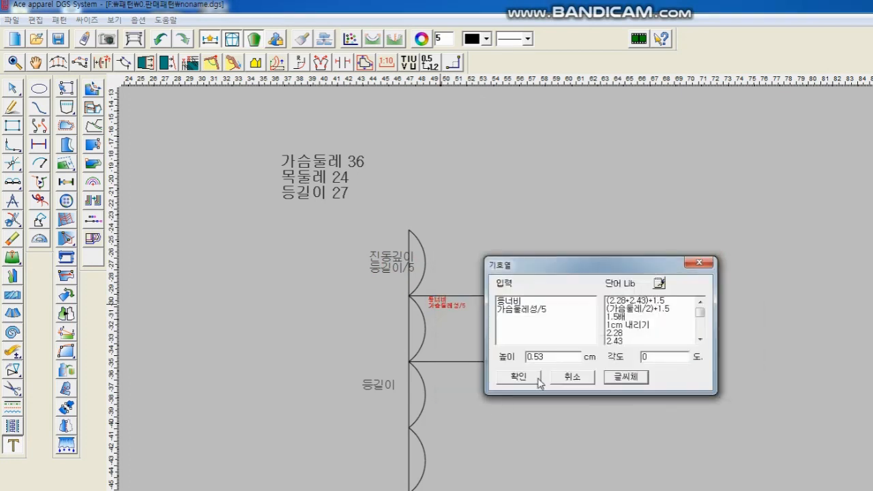
click(520, 377)
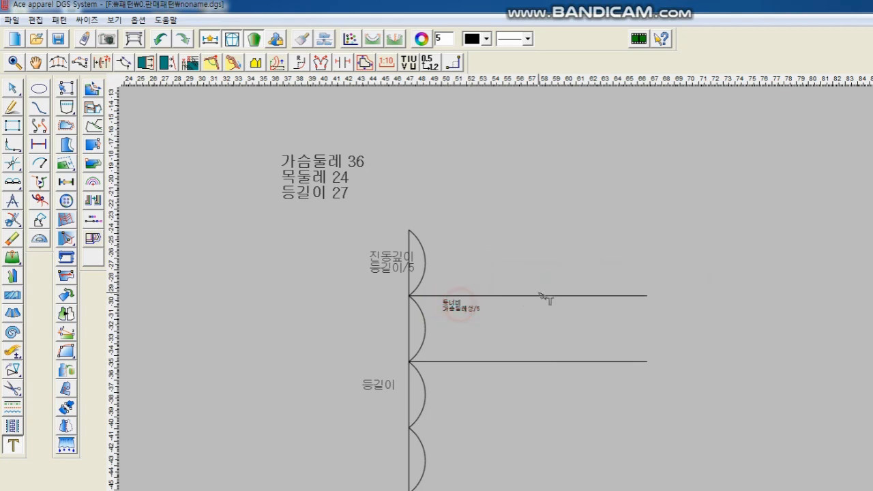
- Divide the upper horizontal line into 5 equal parts marked with arcs
right_click(525, 233)
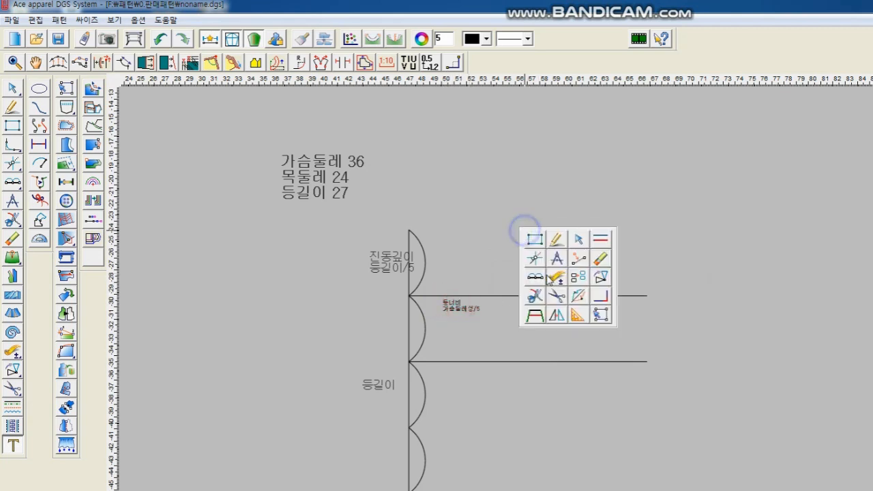
click(535, 279)
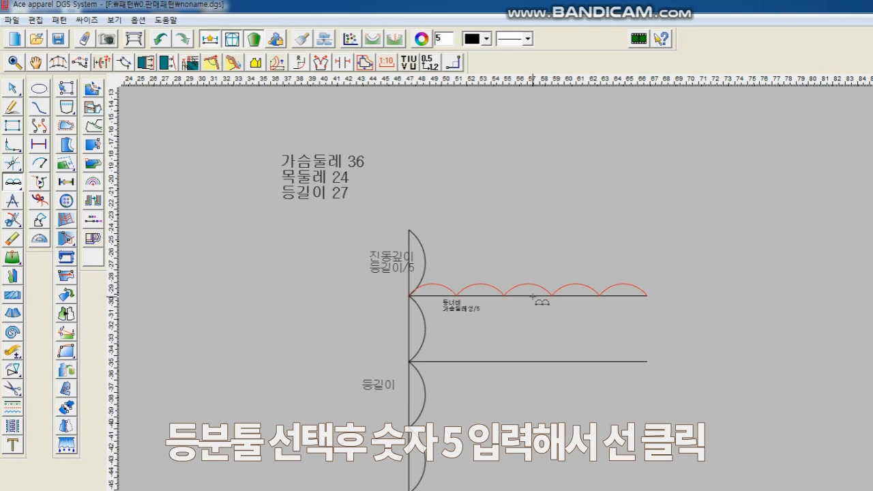
click(532, 298)
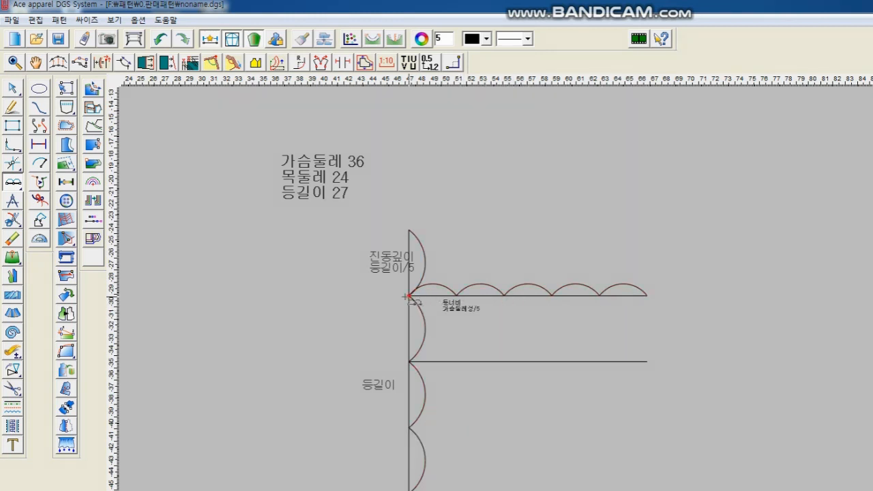
- Measure the vertical distance from the left edge's first division point up to its upper end with the Pencil tool
right_click(504, 296)
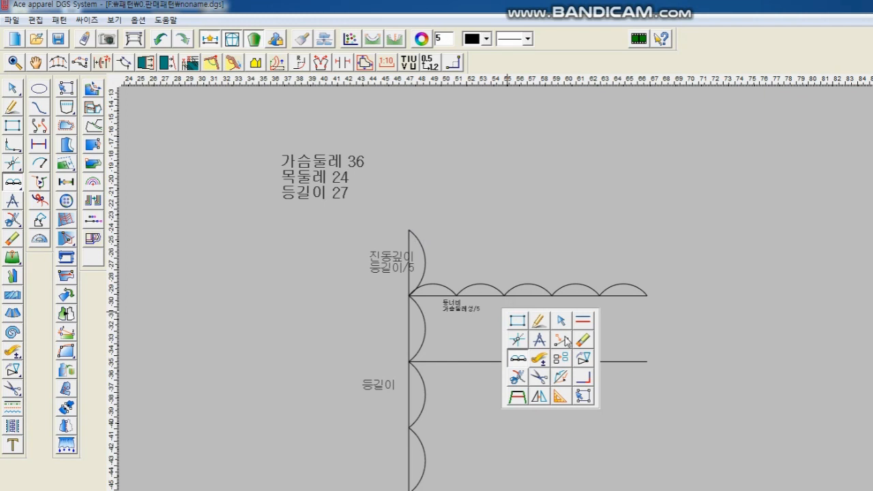
click(539, 321)
click(410, 296)
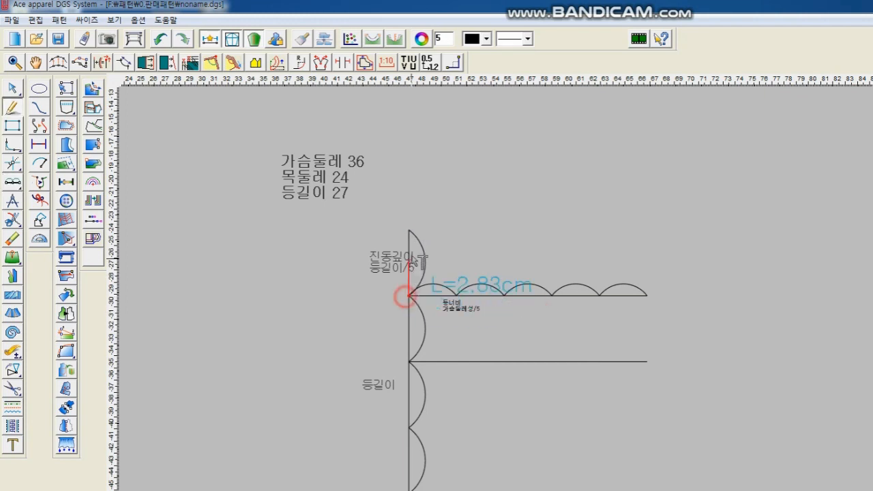
right_click(408, 230)
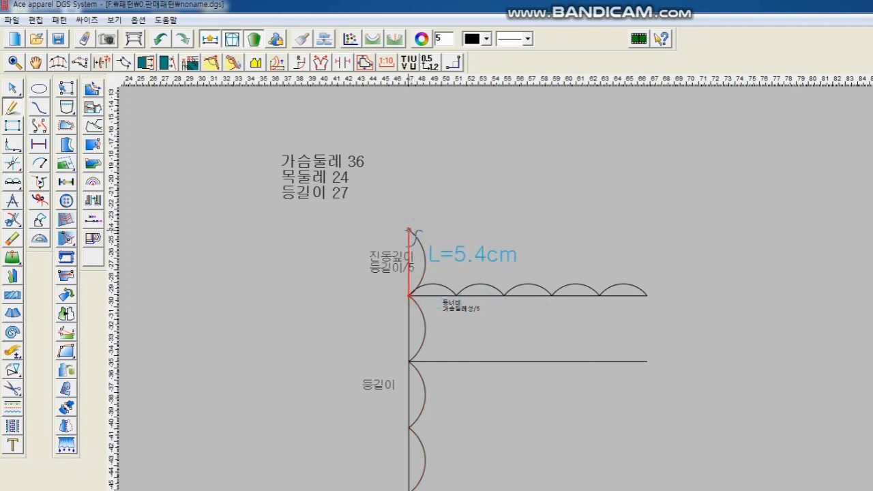
click(409, 230)
right_click(409, 231)
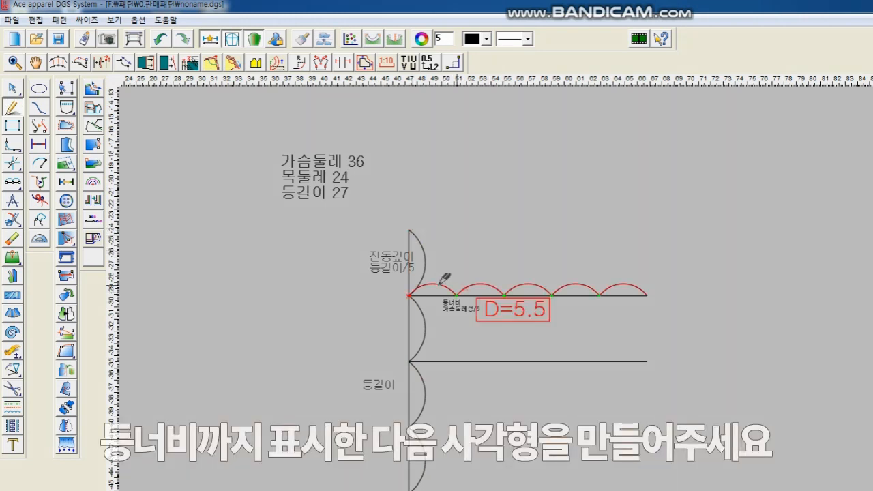
- Draw a 5.4 cm vertical line up from the upper line's second division point, then close the rectangle to the left edge's upper end
click(502, 297)
right_click(507, 263)
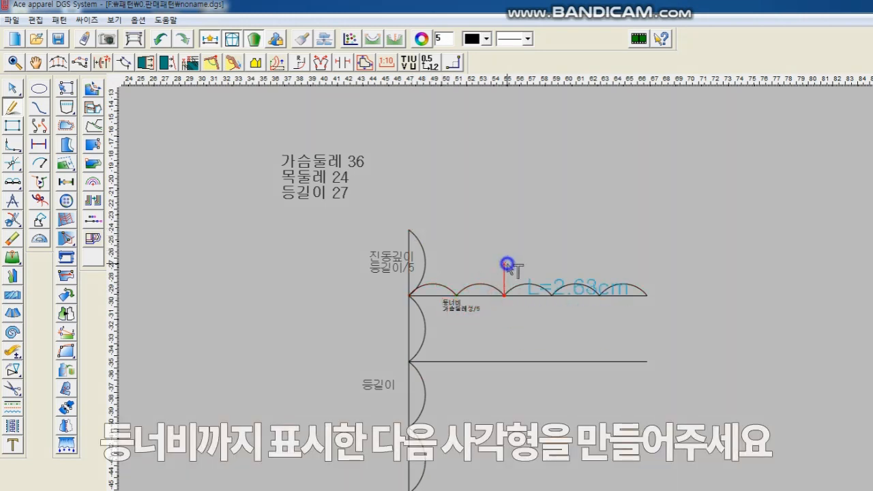
right_click(505, 226)
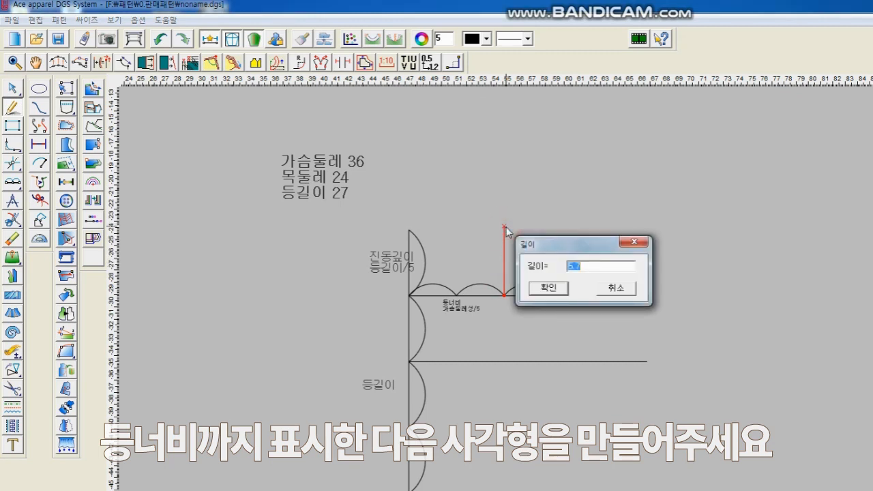
key(Return)
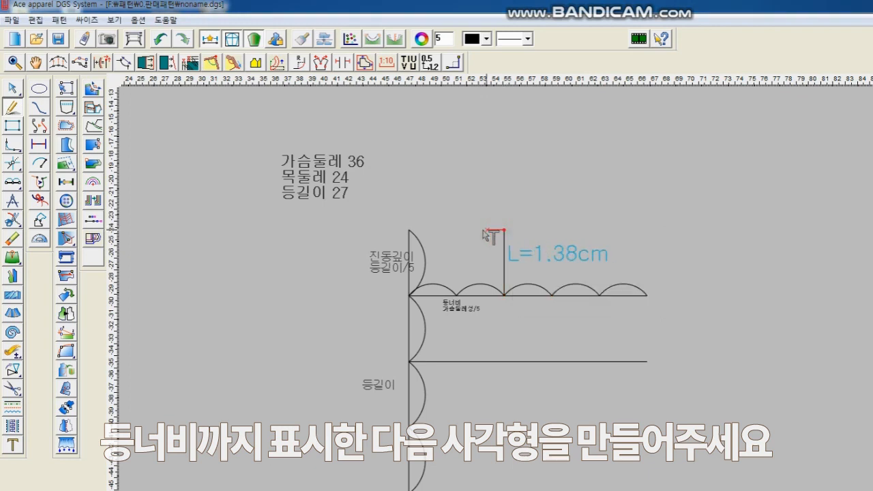
click(409, 230)
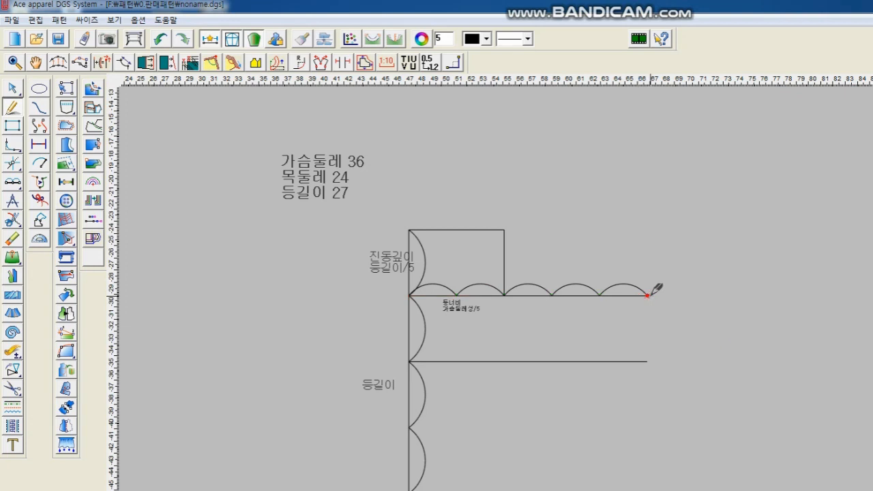
- Start a text label reading "앞길이" above and beyond the end of the upper horizontal line
click(11, 446)
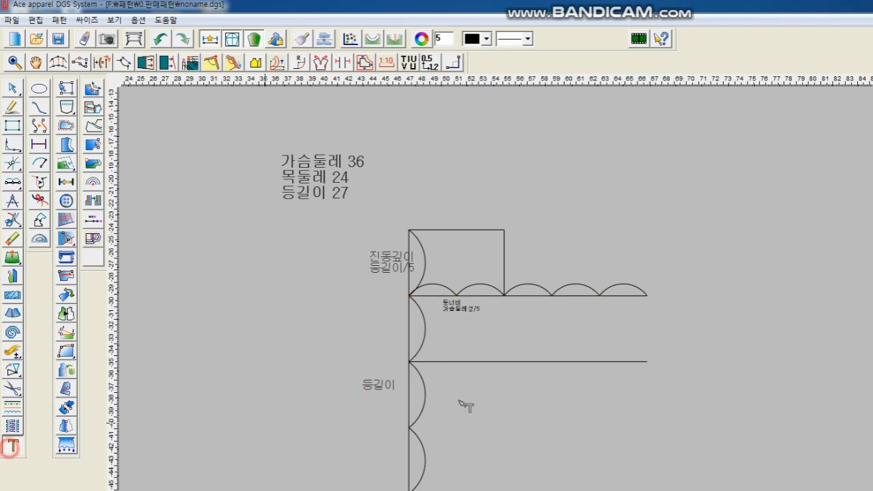
click(659, 209)
text(앞)
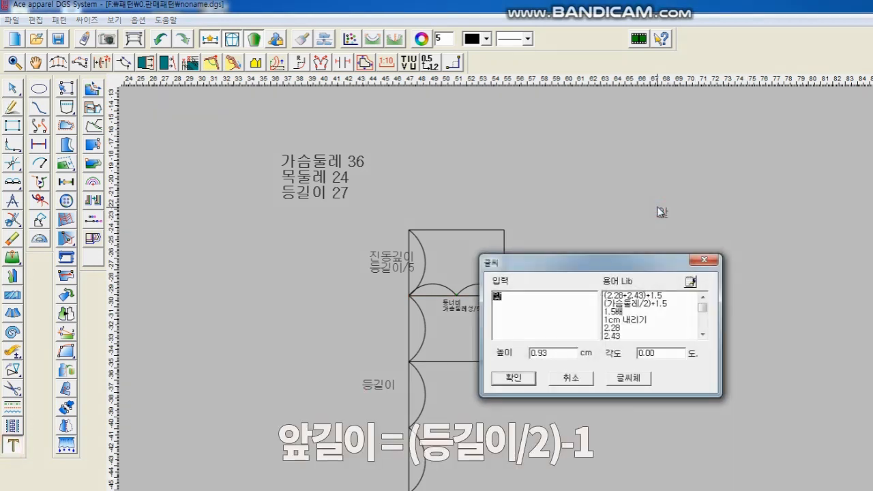
text(ㄱ;ㄹ)
key(BackSpace)
key(BackSpace)
text(잎ㄱ;ㄹ)
key(BackSpace)
key(BackSpace)
key(BackSpace)
text(앞길이)
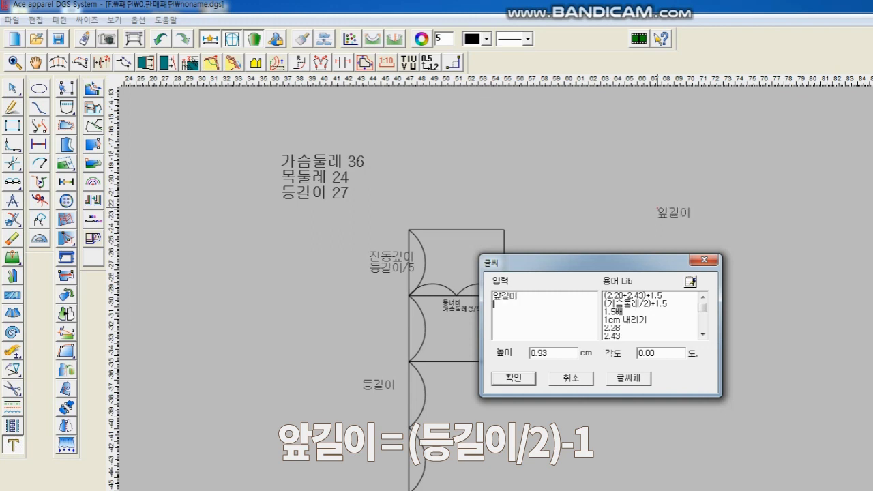
- Add "(등길이/2)-1" as the second line of the "앞길이" label and place it
text(등기)
text(이/2))
click(494, 304)
text(()
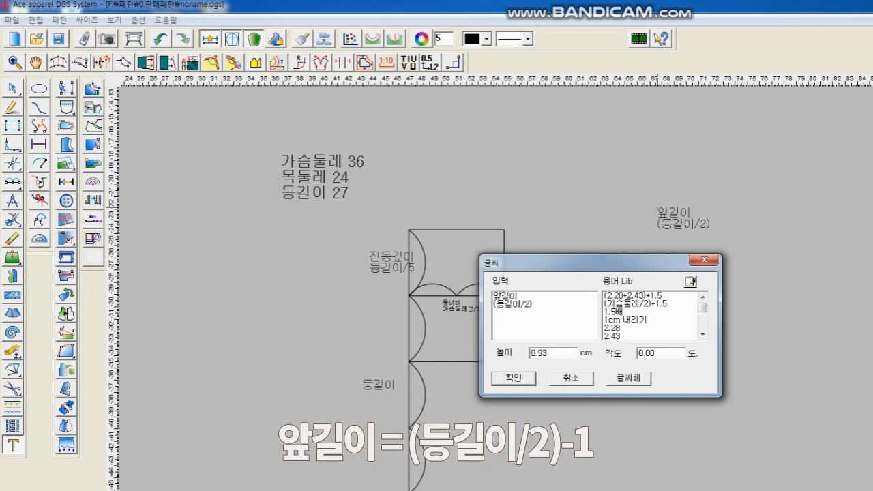
click(515, 377)
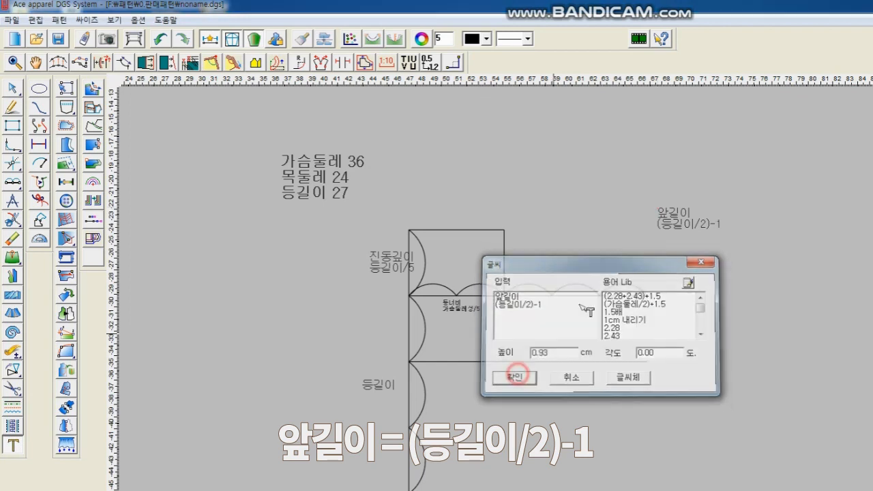
- Draw a 12.5 cm vertical line with the Pencil tool, upward from the far end of the upper horizontal line
right_click(585, 251)
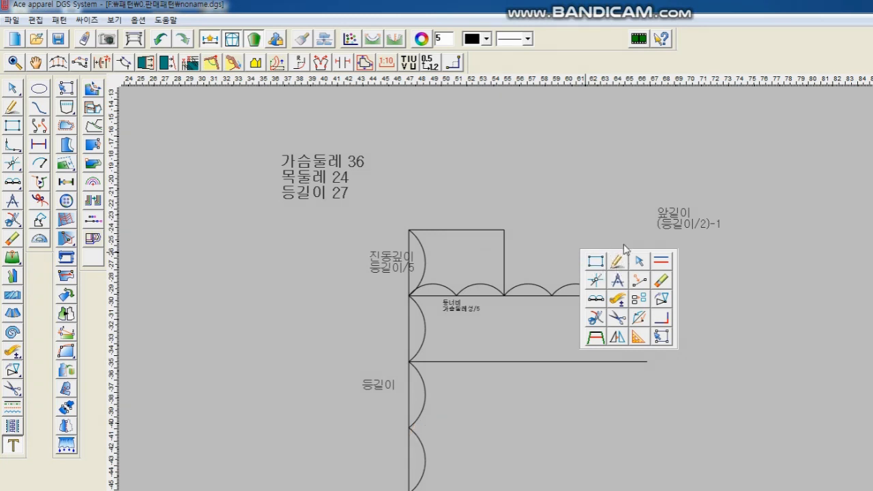
click(617, 260)
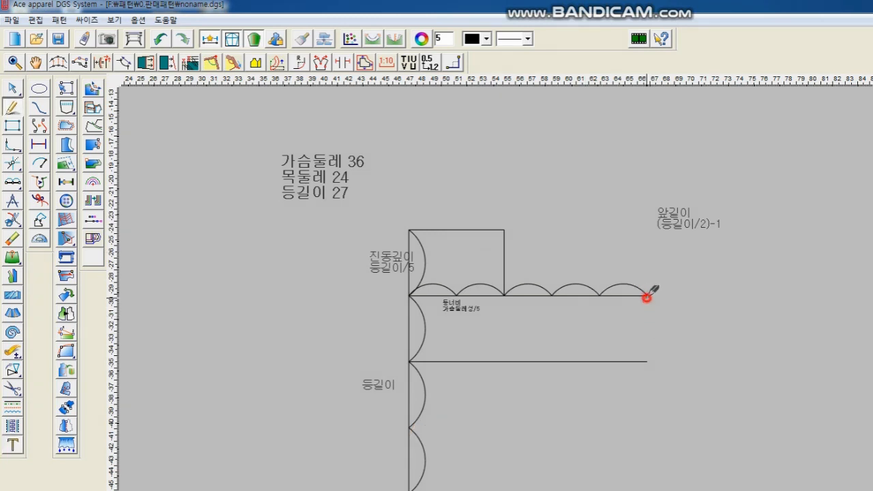
click(646, 295)
click(647, 163)
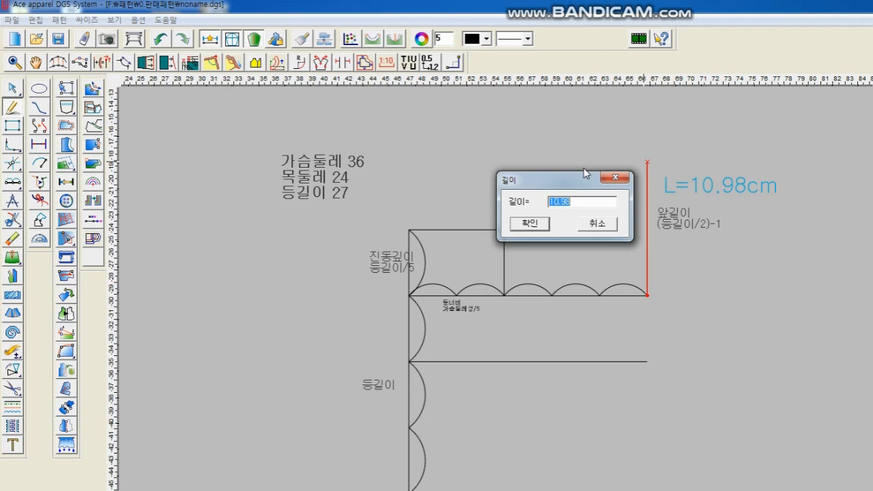
text(12.5)
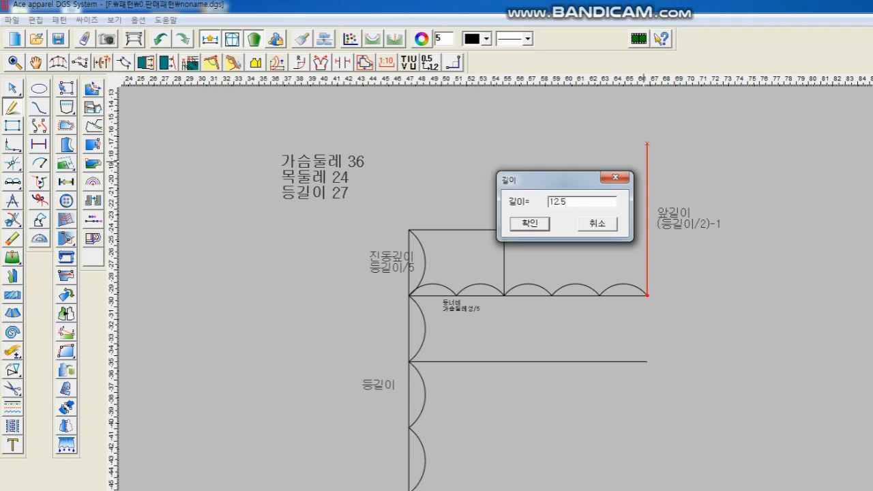
key(Return)
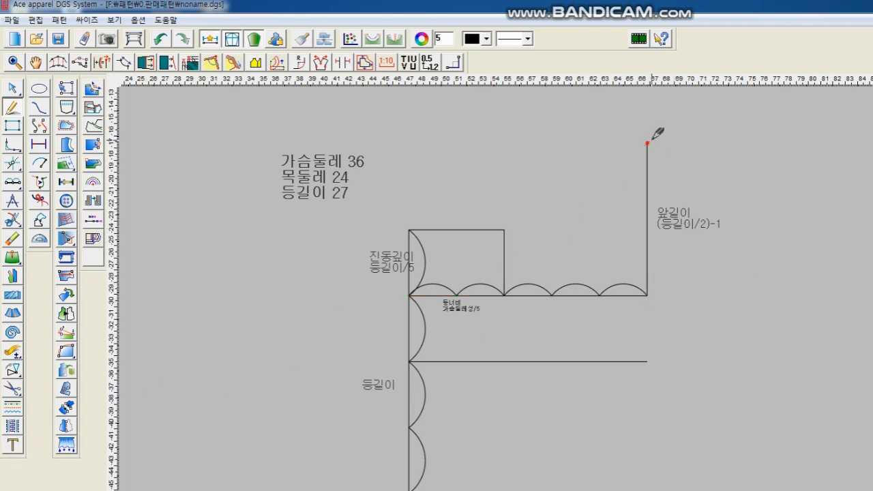
- Write a two-line text label "앞가슴폭" and "(가슴둘레/10)-1" beside the upper part of the front length line
click(13, 445)
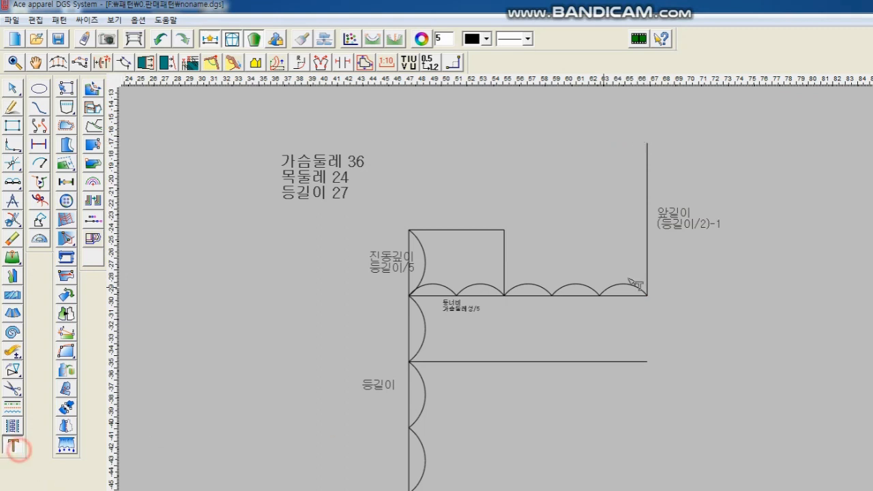
click(618, 157)
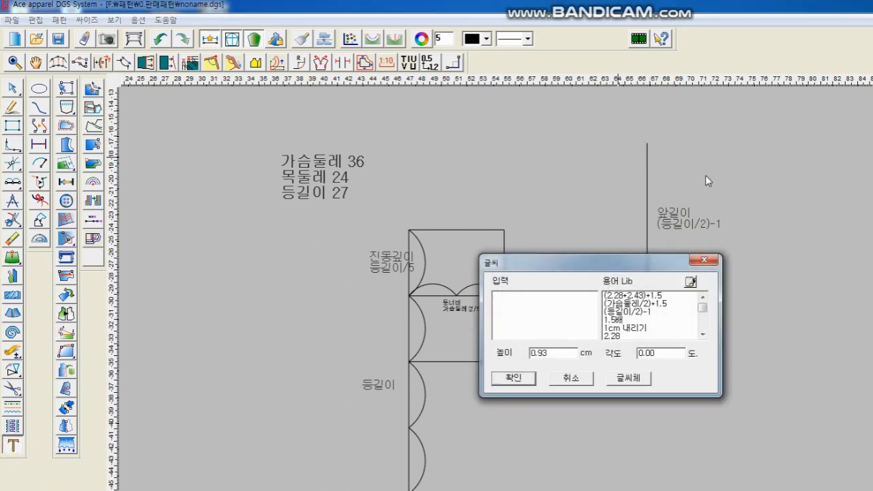
text(앞가슴ㅍ)
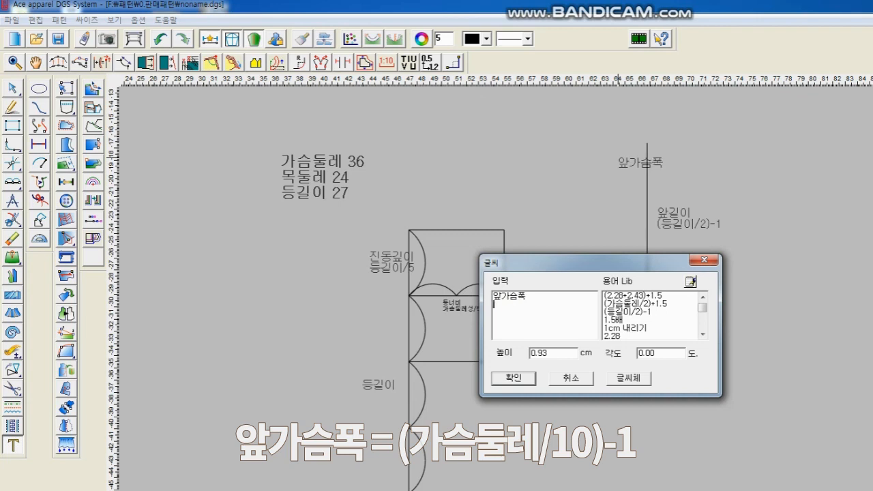
key(Return)
text(가슴둘레/10)
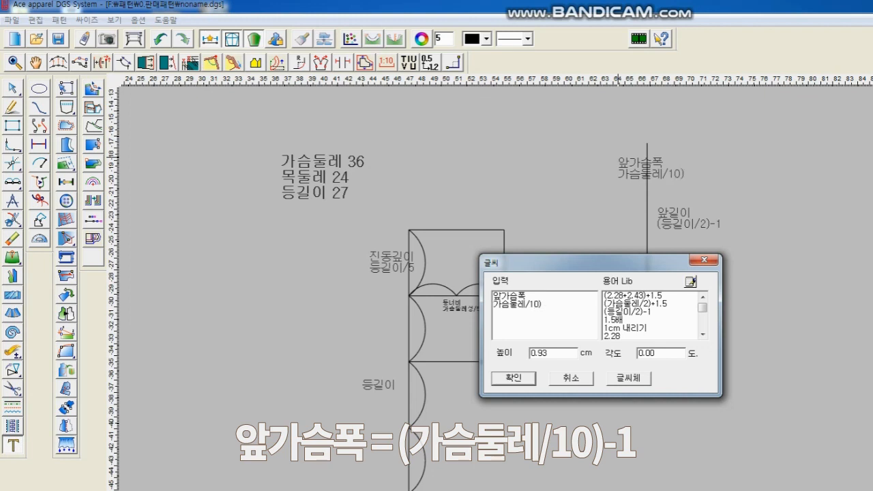
text(()
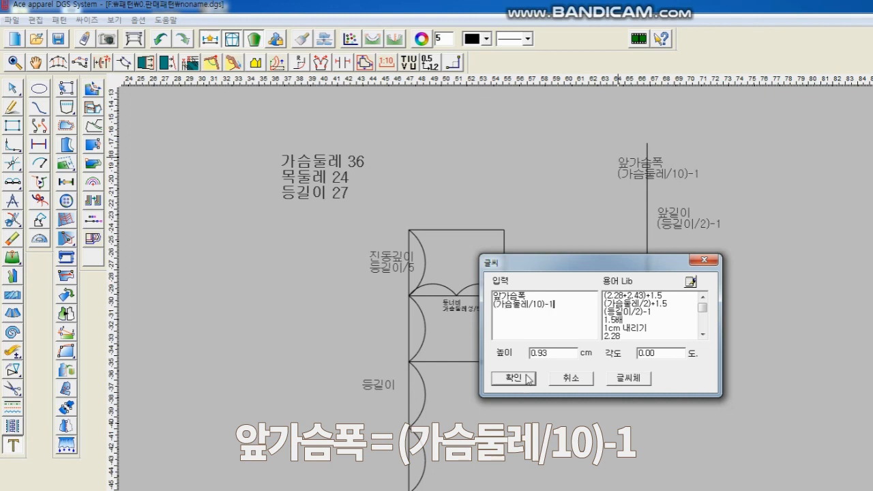
- Set the "앞가슴폭" label's font size to 15, place it, and move it down along the front length line
click(621, 378)
double_click(659, 261)
text(15)
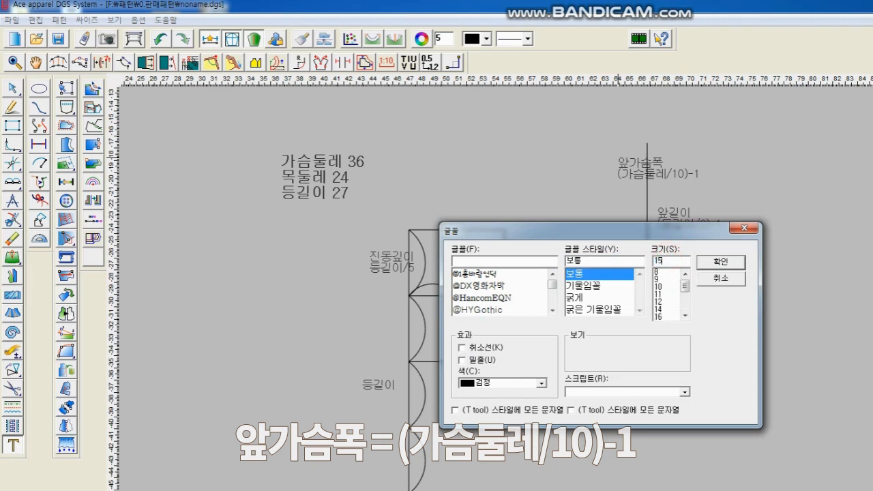
click(715, 263)
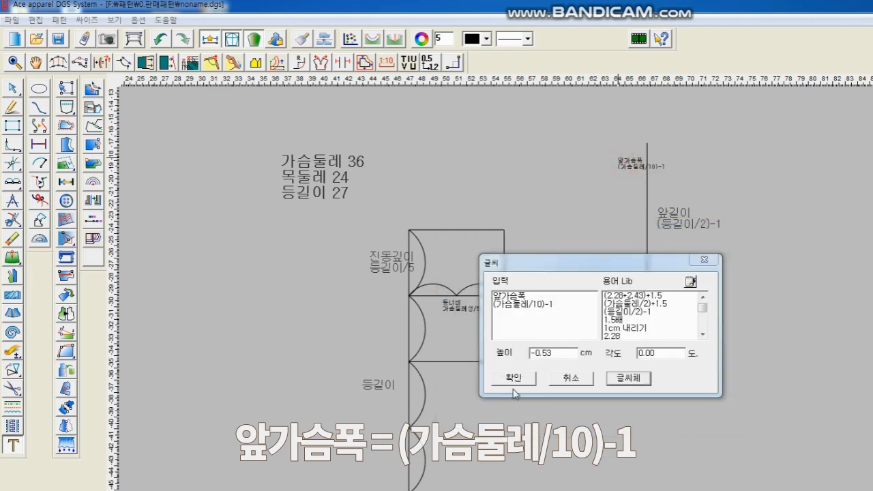
click(513, 377)
click(627, 163)
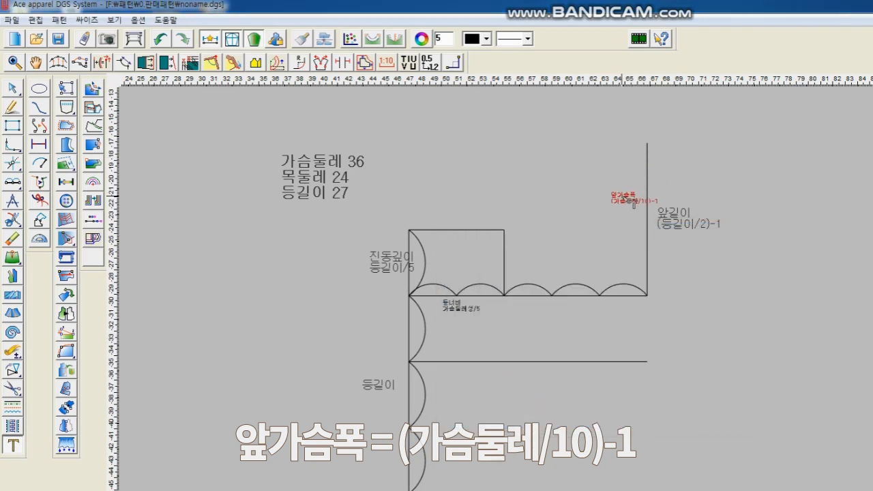
click(627, 198)
click(348, 172)
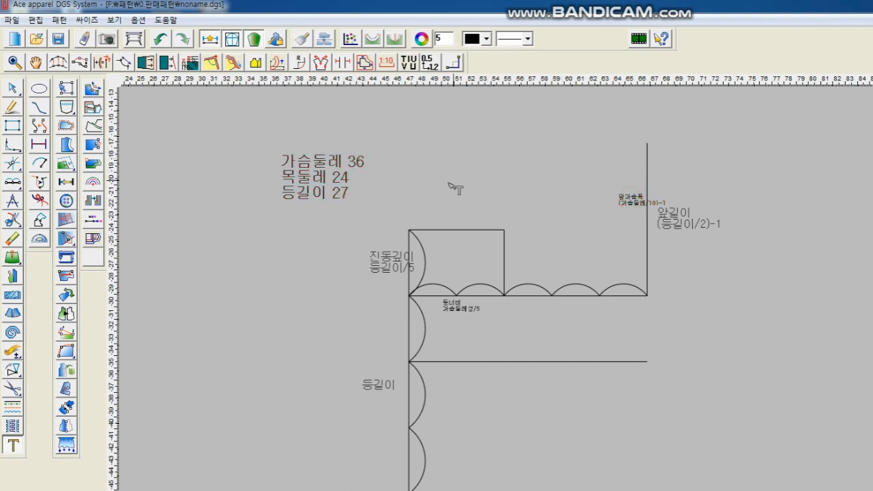
right_click(491, 161)
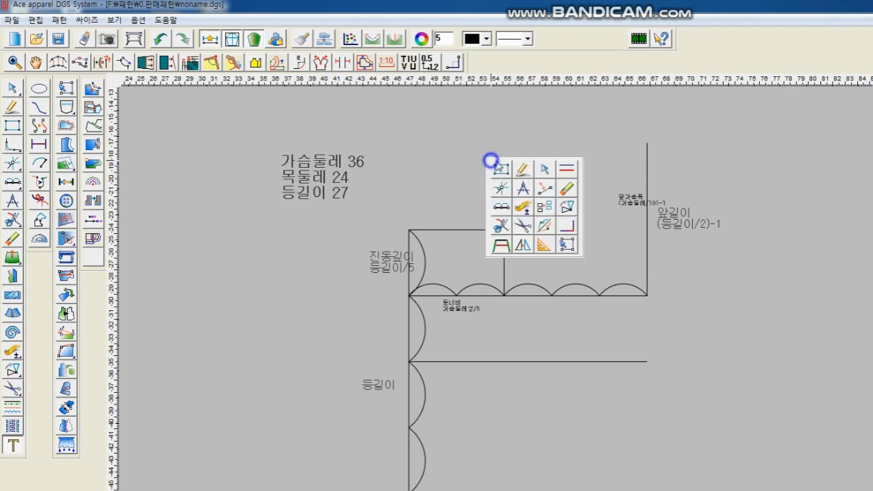
click(523, 168)
click(646, 143)
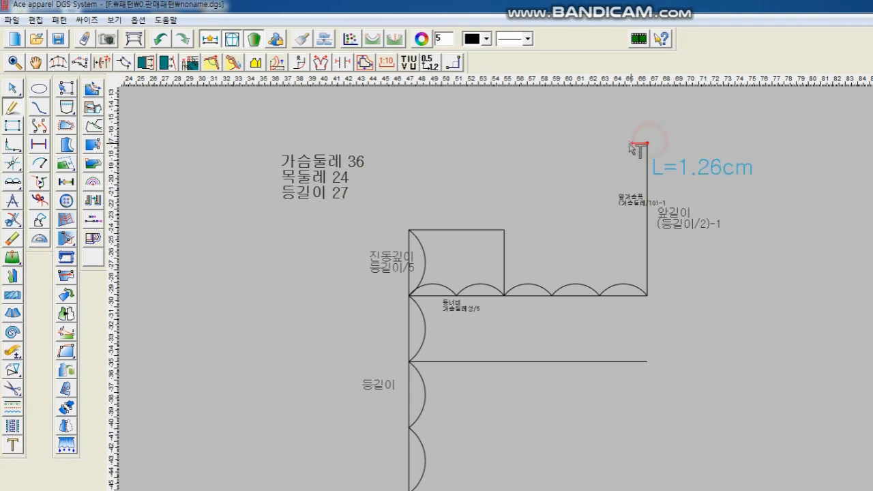
click(618, 145)
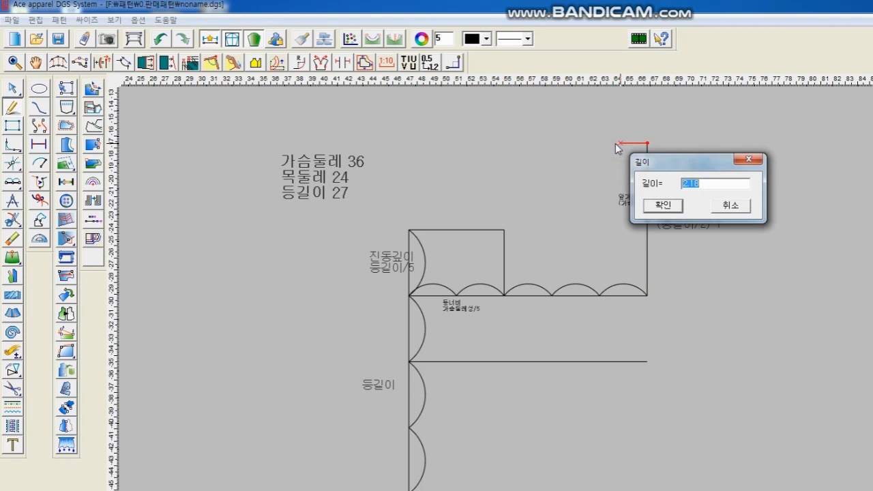
key(Escape)
- Draw a 2.6 cm horizontal line inward from the front length line's upper end, then drop a vertical line to the upper horizontal line
click(645, 144)
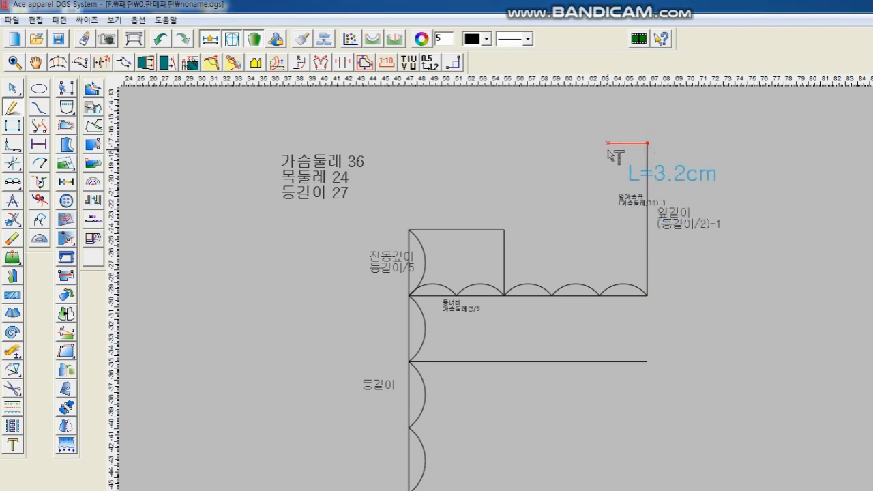
click(609, 150)
text(2)
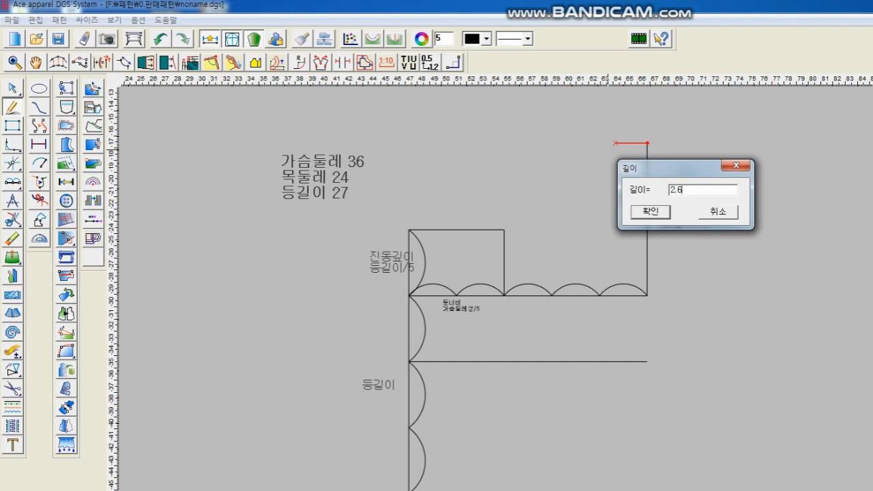
text(.6)
key(Return)
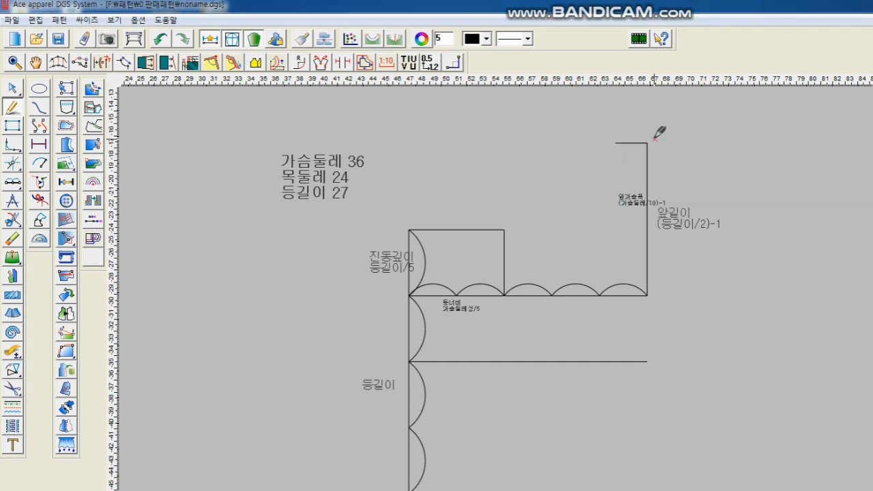
click(615, 144)
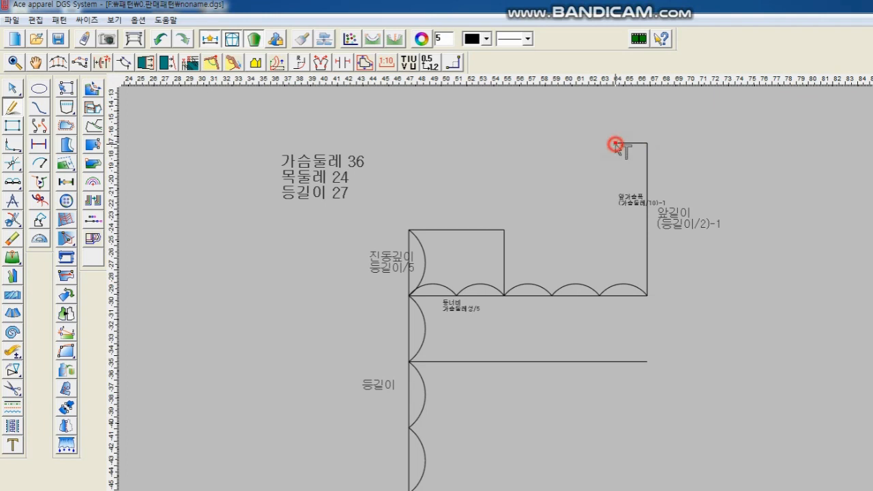
click(607, 295)
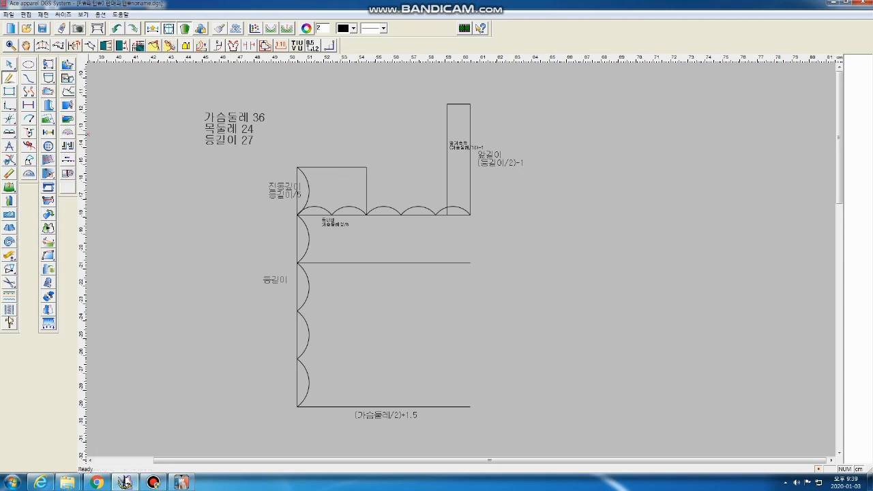
- Add the text label "목둘레/4" inside the back width rectangle and "목둘레/8" just above it
click(9, 323)
click(315, 174)
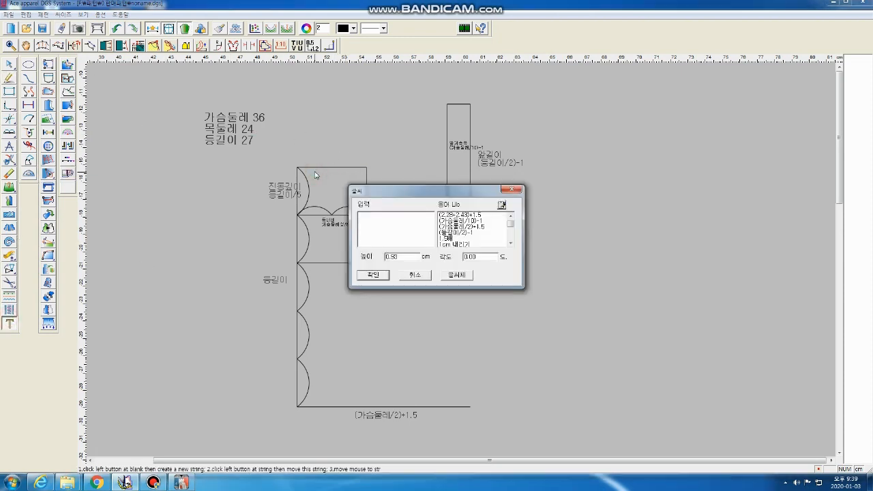
text(목둘레/4)
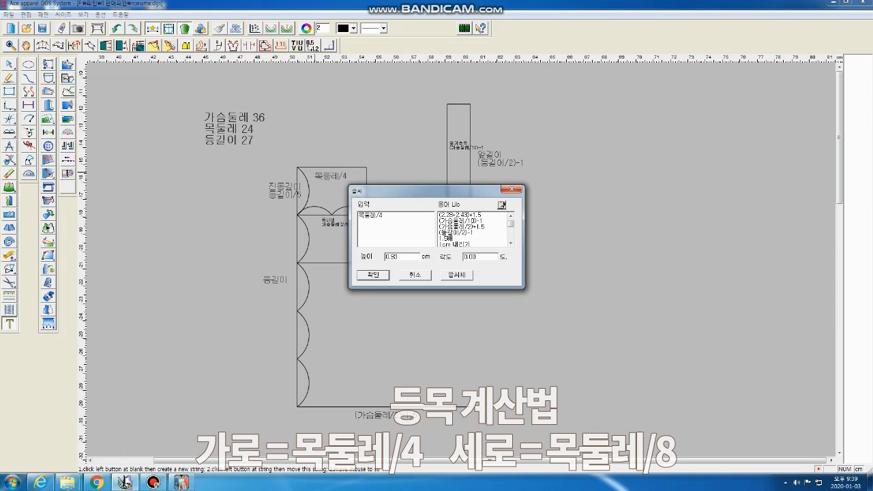
click(380, 277)
click(353, 147)
text(목둘)
click(385, 276)
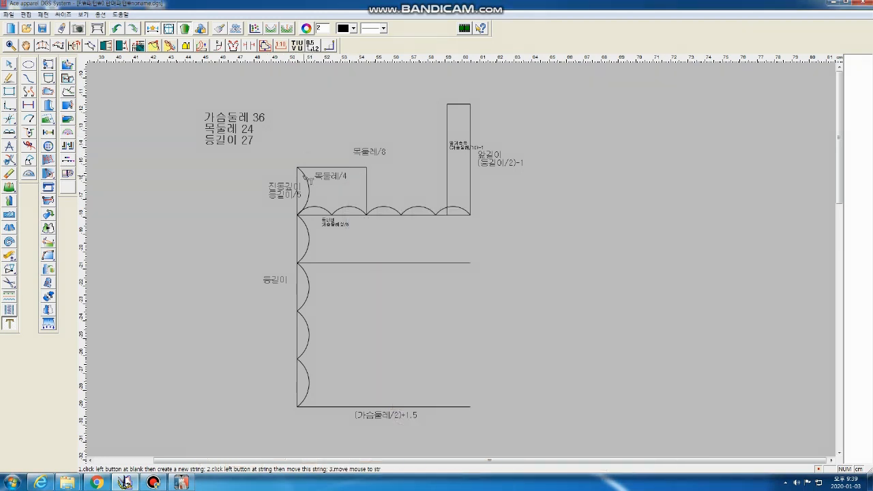
- Draw a 6 cm horizontal line from the top of the back length line along the back width rectangle's upper edge
right_click(292, 145)
click(322, 158)
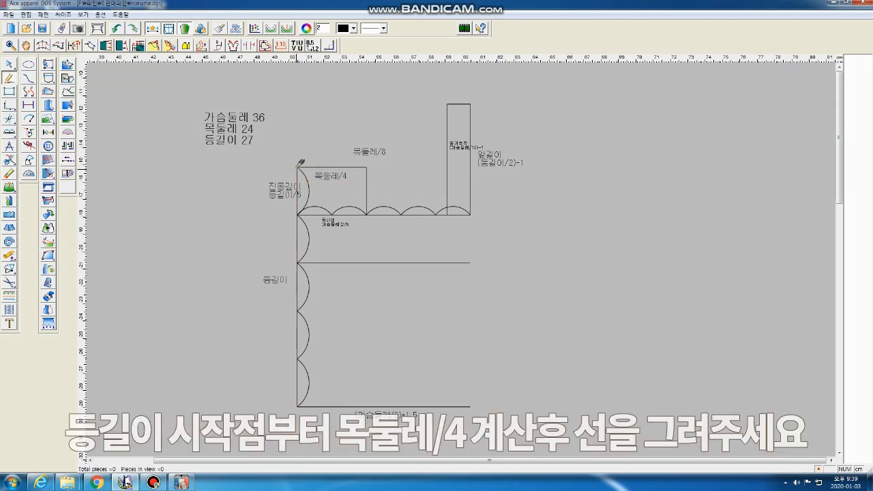
click(298, 165)
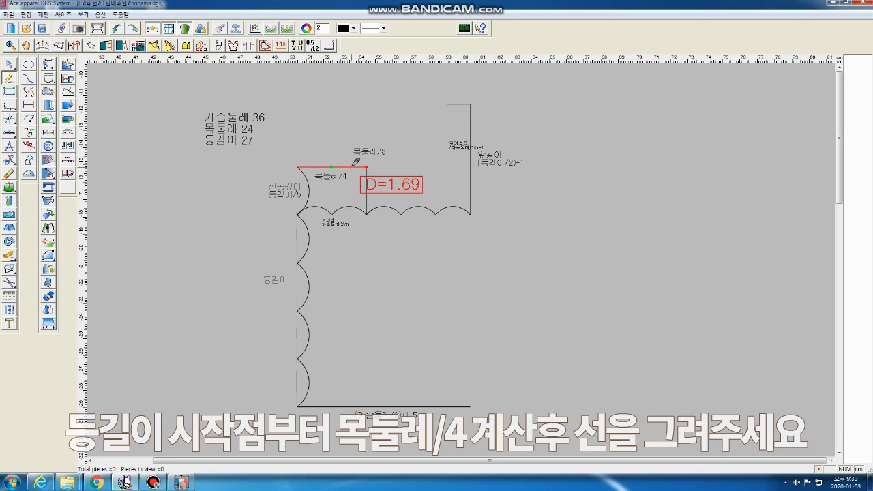
click(353, 166)
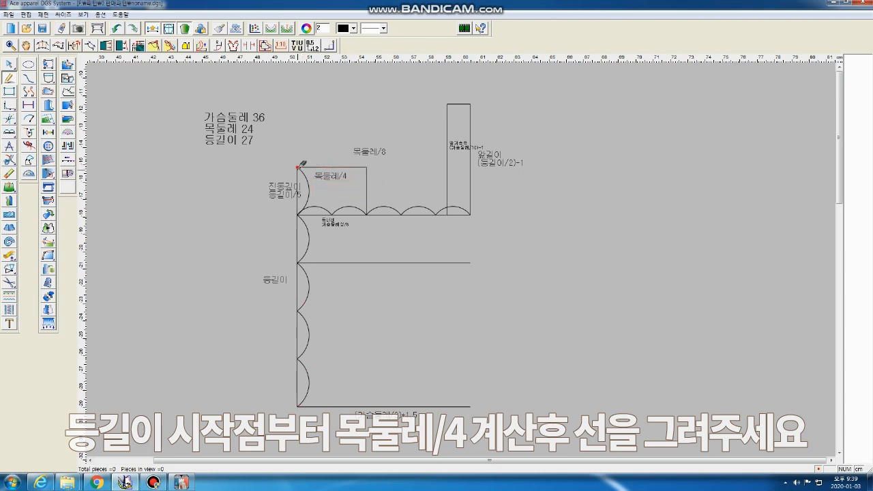
click(298, 166)
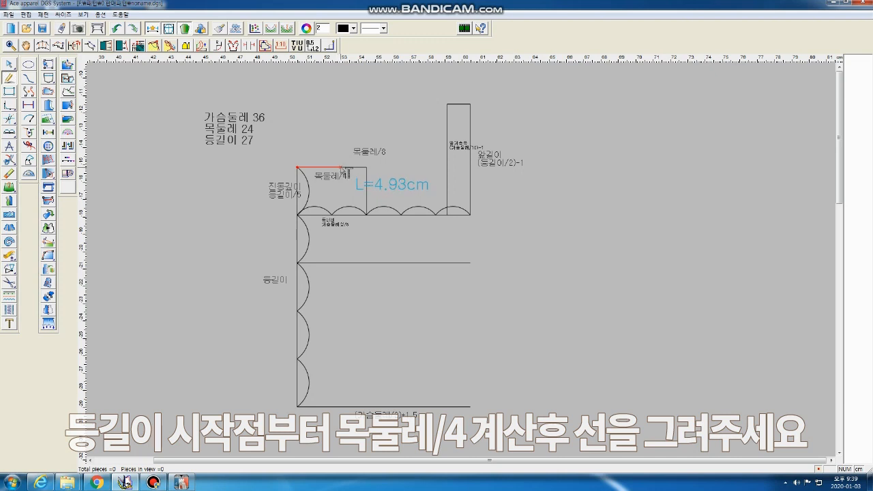
click(344, 169)
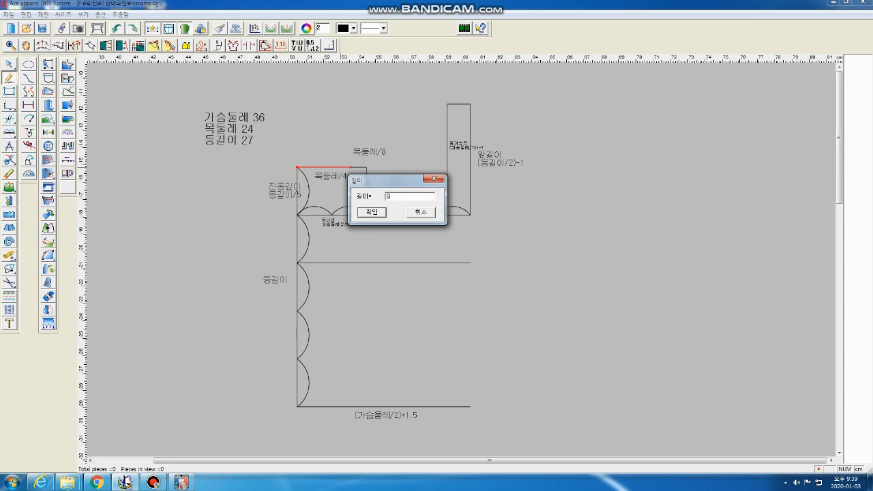
key(Return)
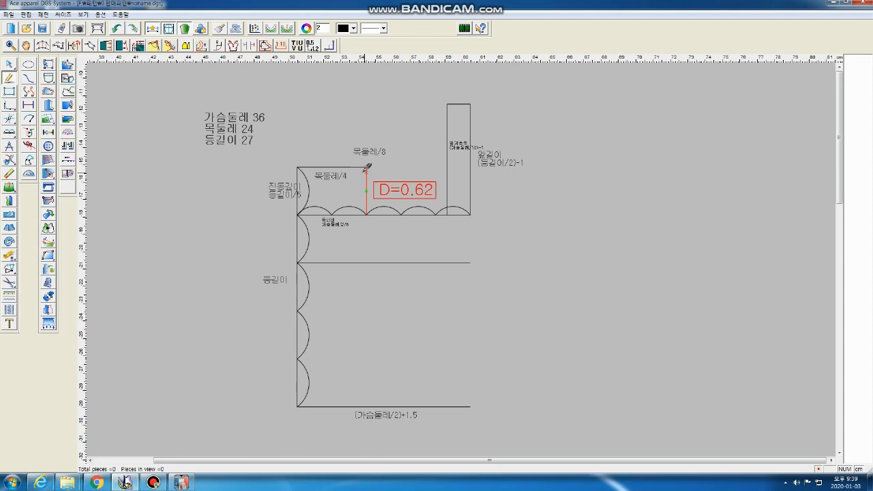
- Examine the upper edge of the back width rectangle to locate the end of the 목둘레/4 line
scroll(359, 166, up, 2)
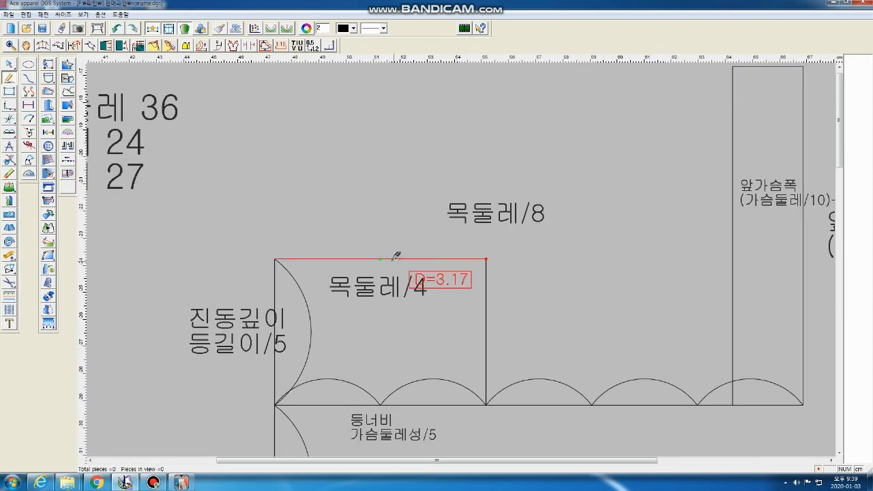
scroll(420, 249, up, 1)
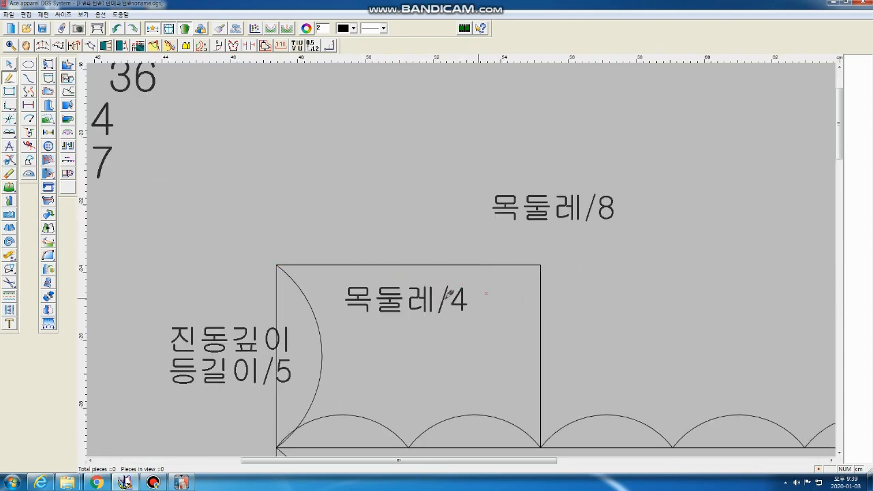
scroll(464, 257, up, 1)
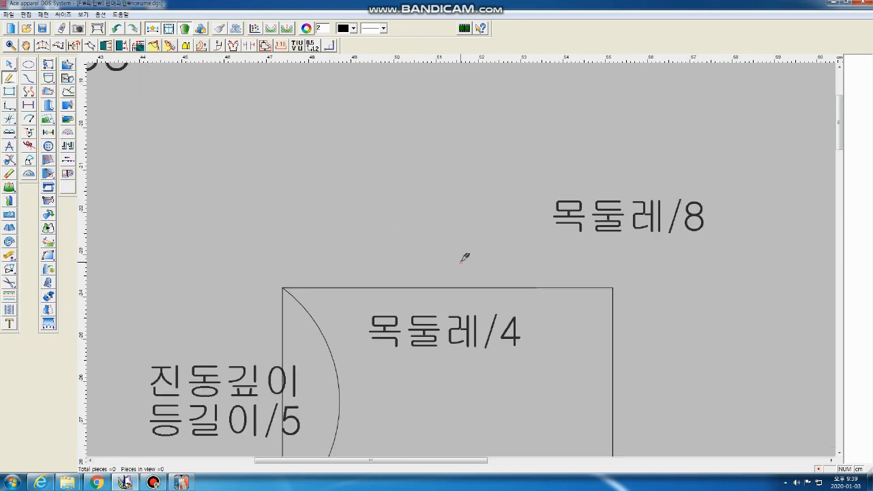
scroll(464, 257, down, 6)
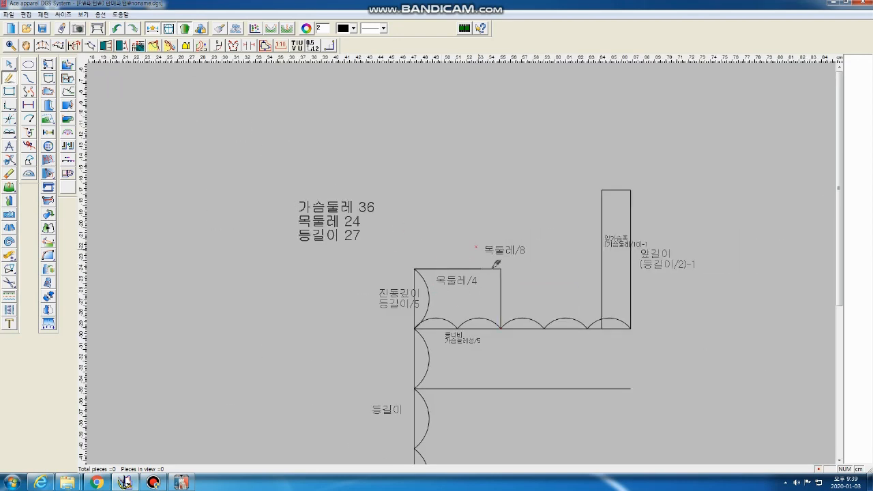
scroll(480, 272, up, 3)
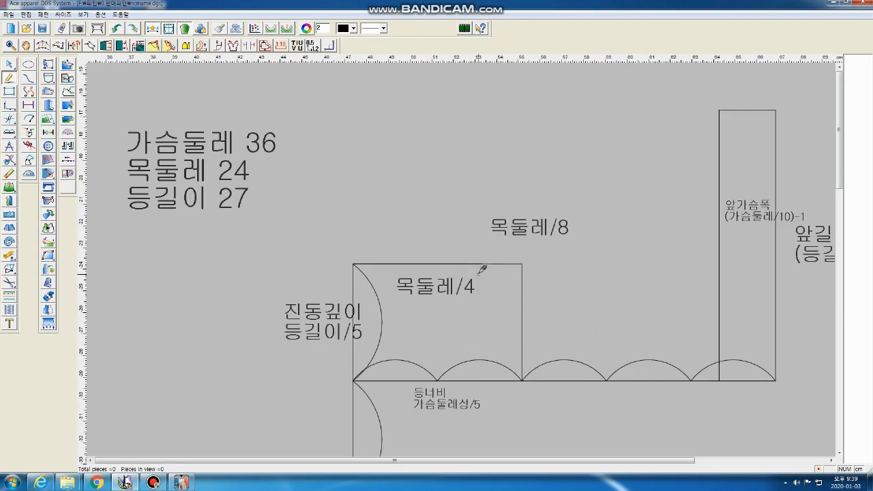
scroll(481, 271, up, 1)
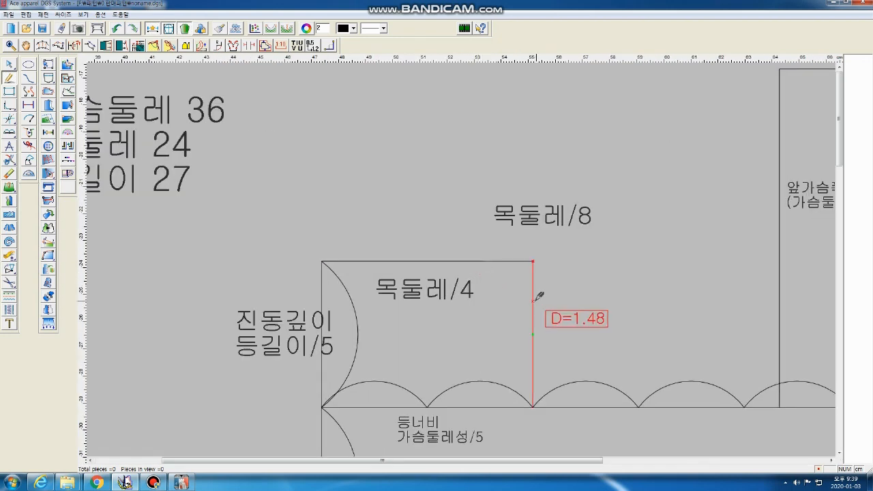
right_click(489, 261)
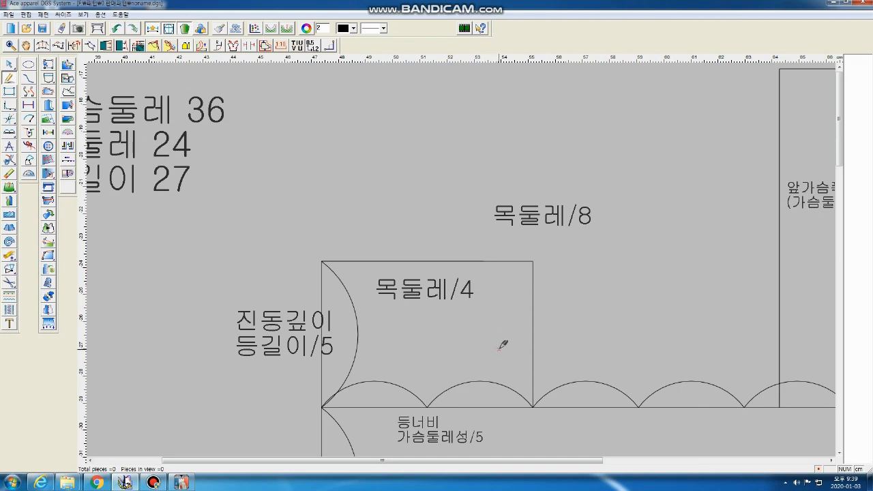
scroll(480, 258, up, 1)
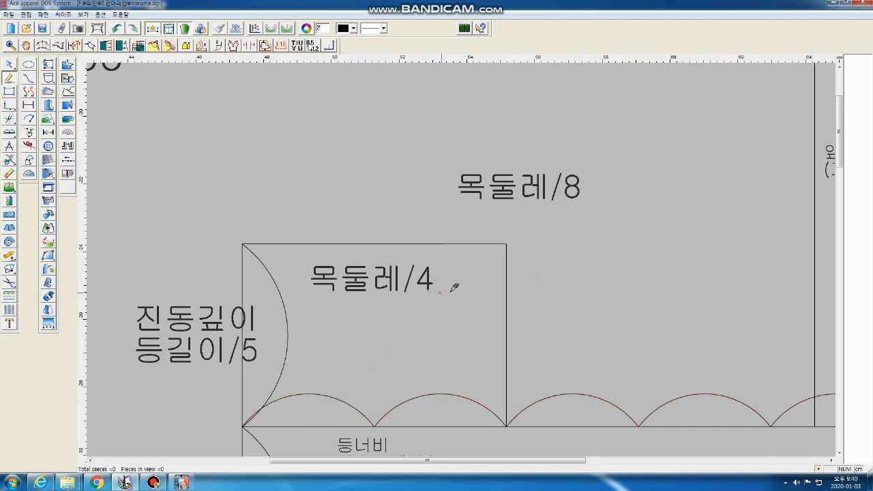
right_click(452, 291)
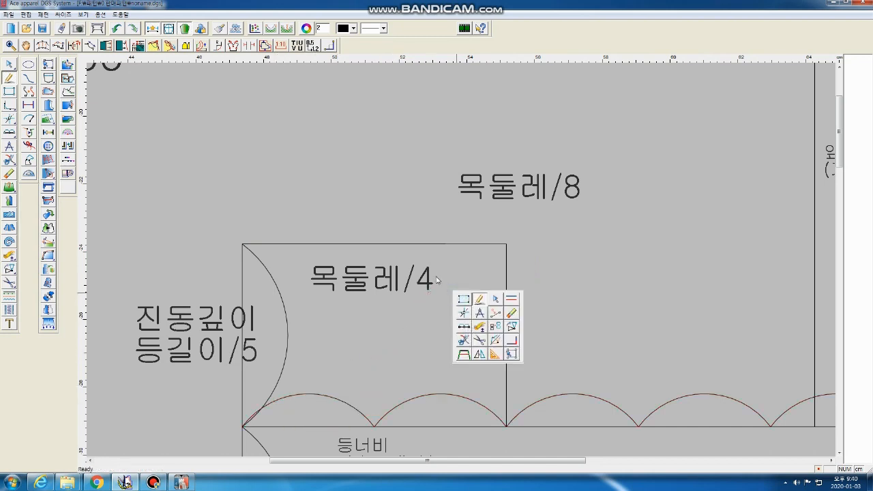
click(463, 327)
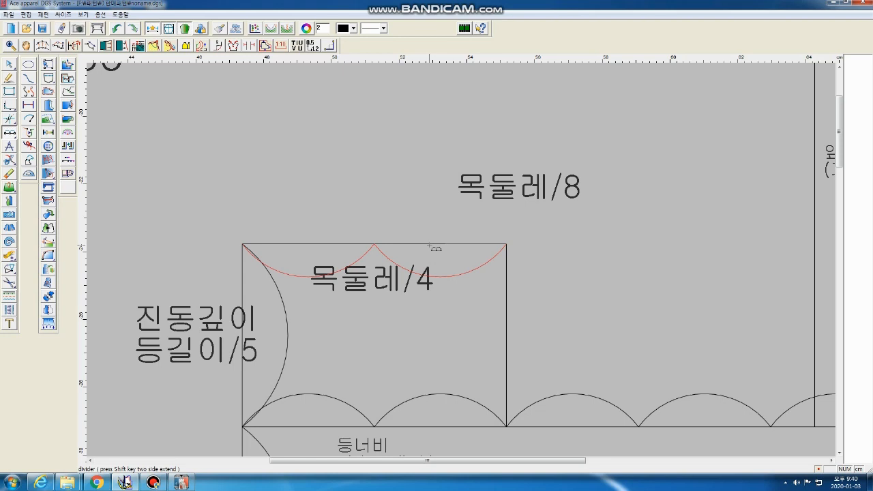
key(5)
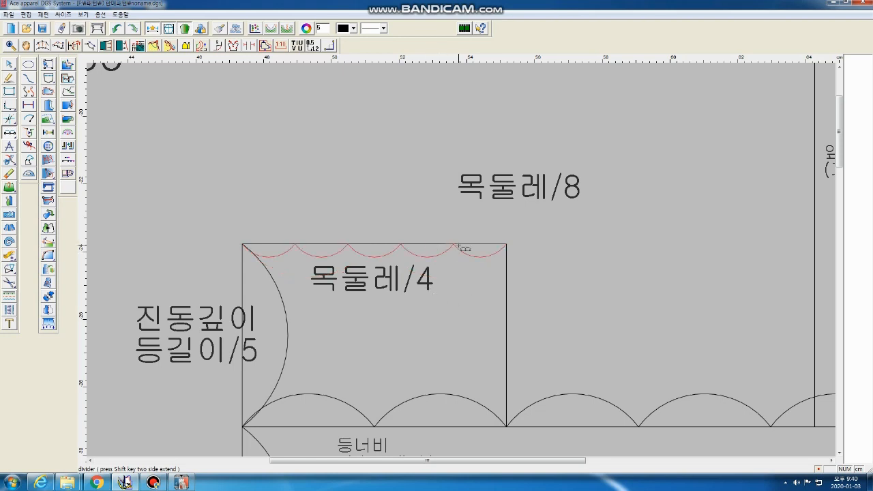
click(444, 245)
key(2)
- Draw a 3 cm vertical line upward from the end of the 6 cm line on the rectangle's upper edge
right_click(400, 201)
click(423, 208)
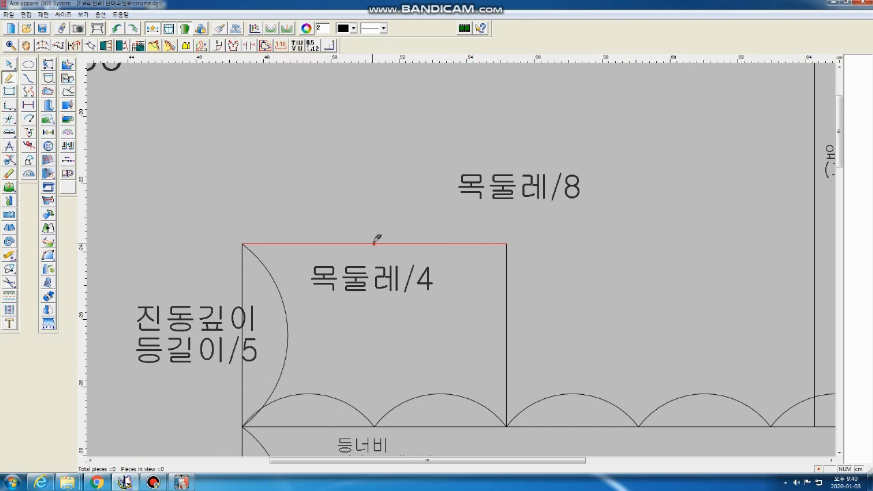
click(446, 245)
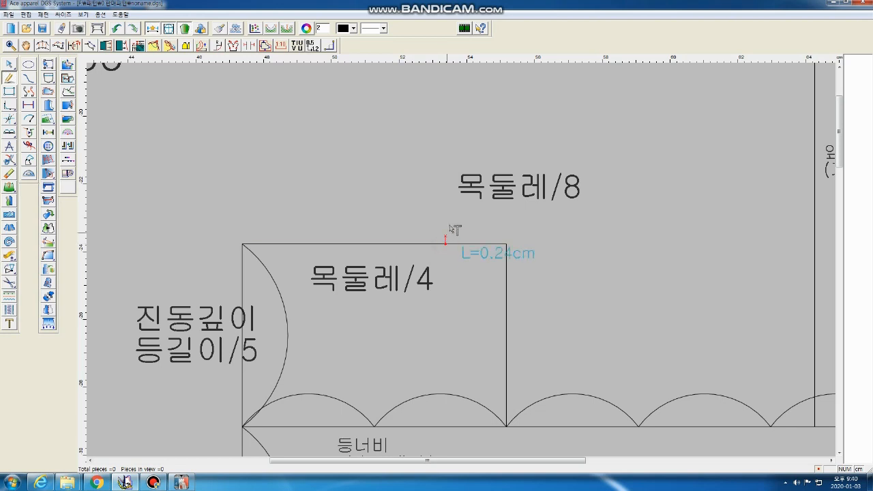
click(460, 116)
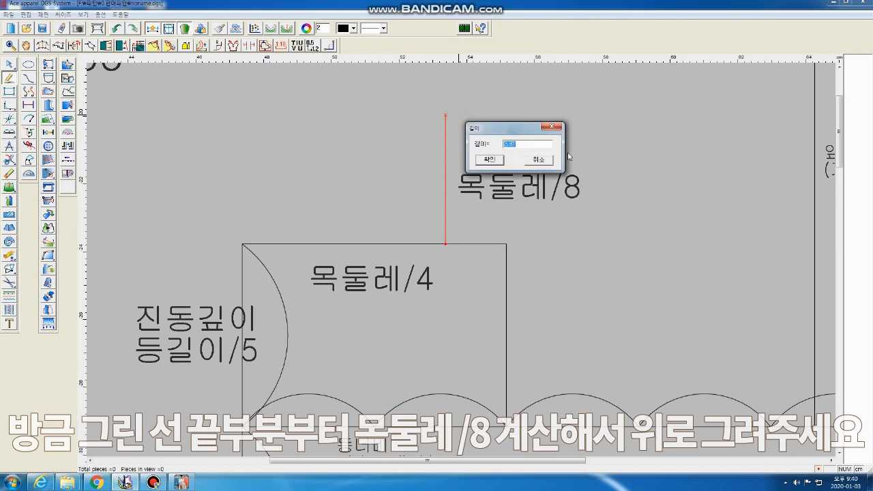
text(3)
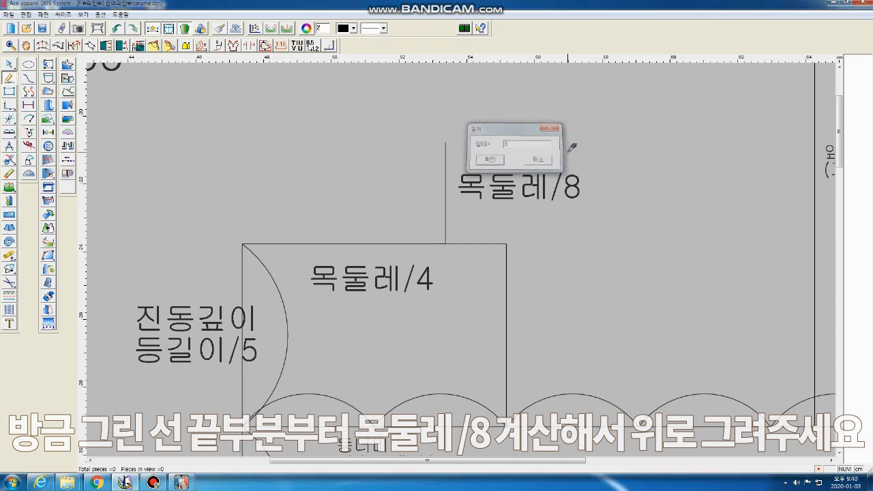
key(Return)
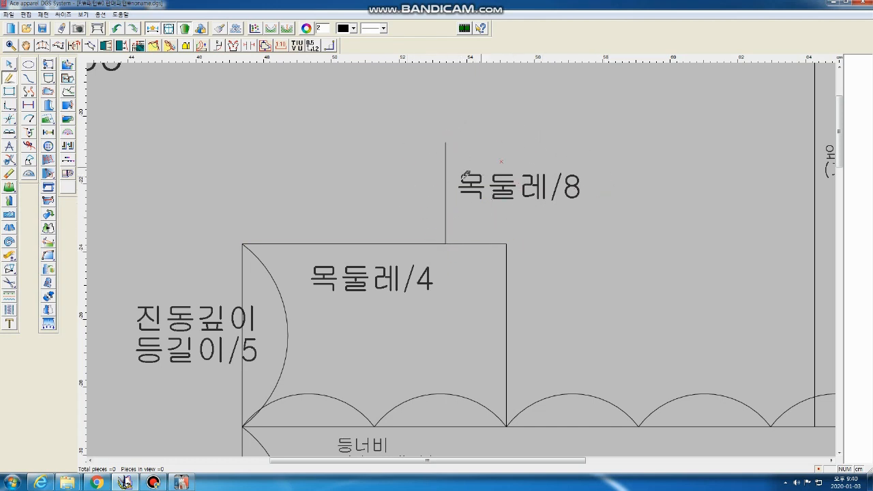
- Divide the 3 cm vertical neck line into three equal parts with the divider
right_click(379, 164)
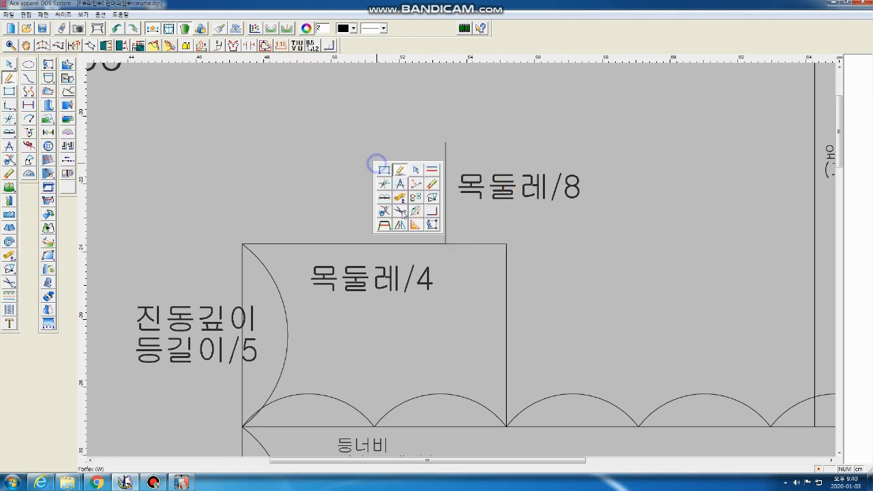
click(389, 201)
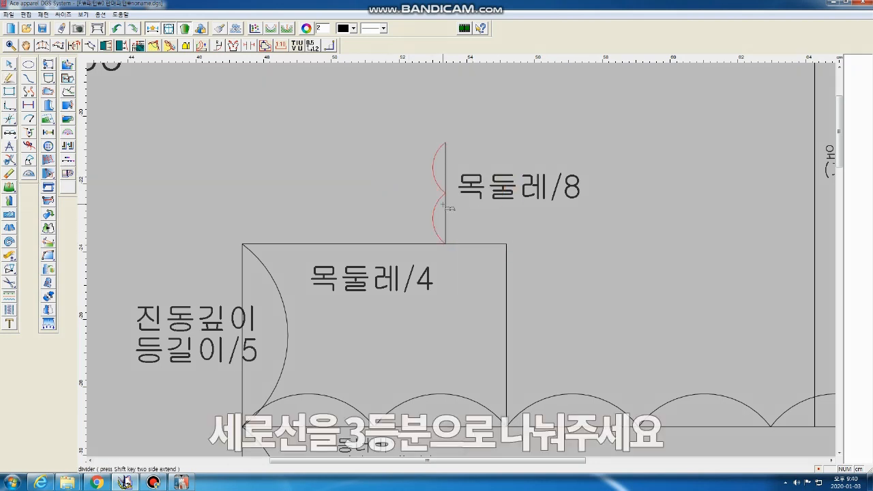
key(3)
click(447, 201)
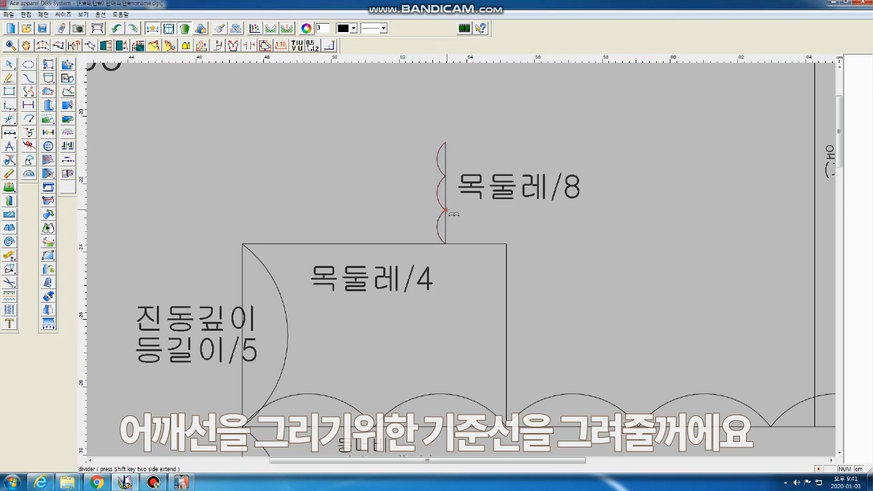
- Draw a 6.46 cm horizontal shoulder reference line toward the front from the lowest division point of the vertical neck line
right_click(464, 206)
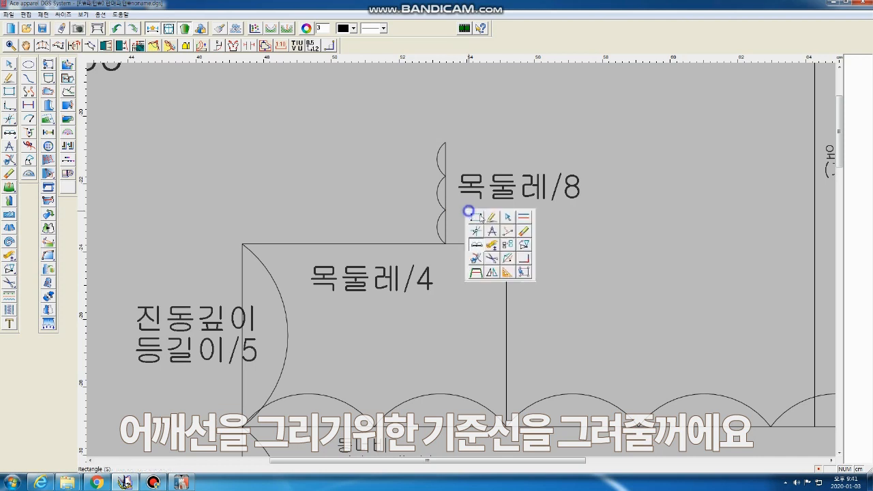
click(483, 209)
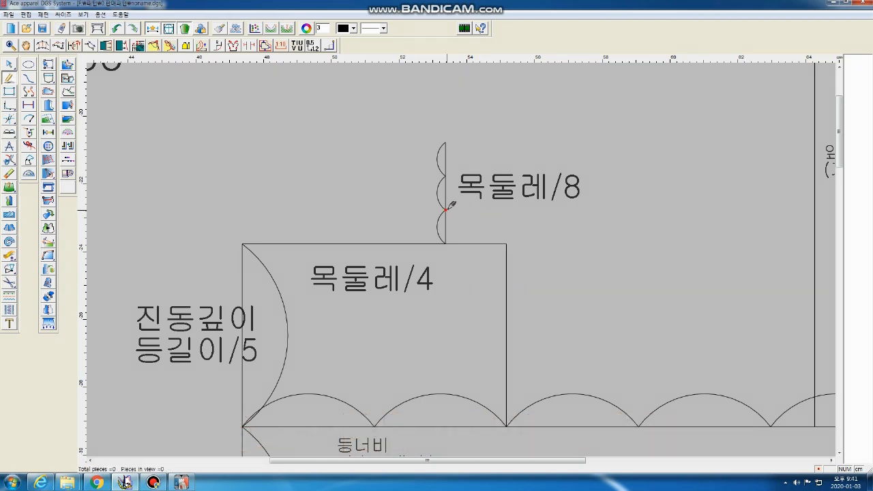
click(446, 209)
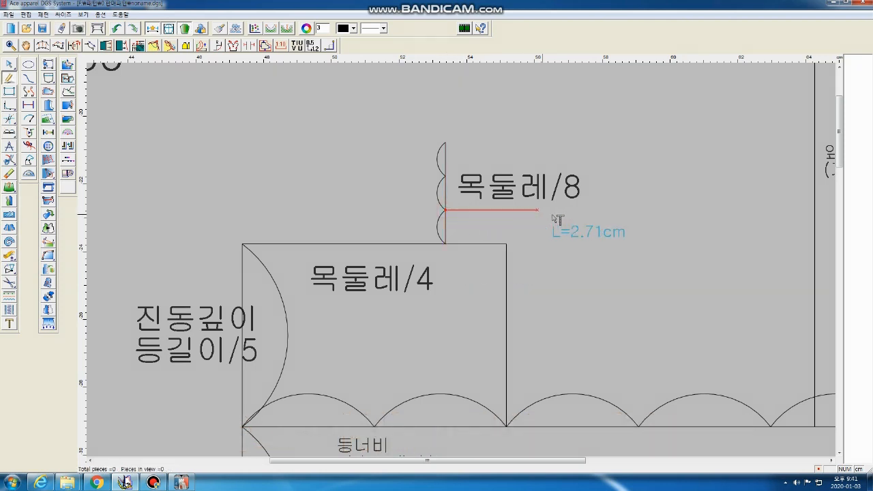
click(664, 215)
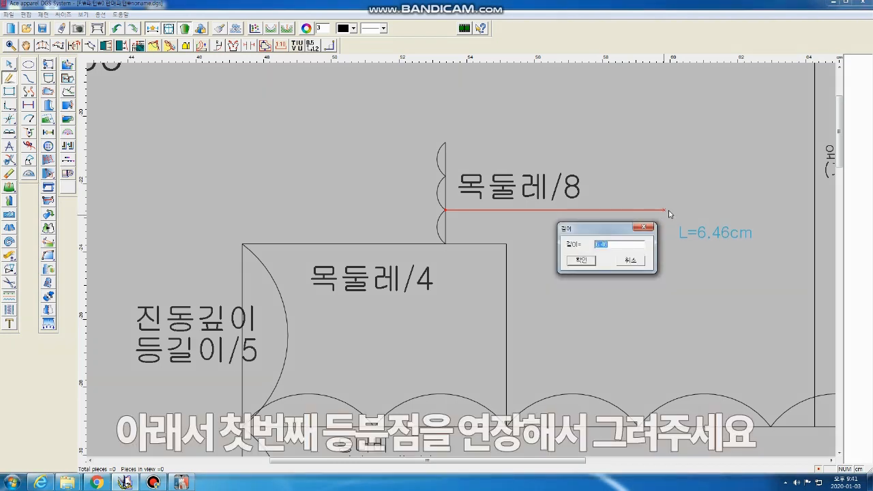
key(Return)
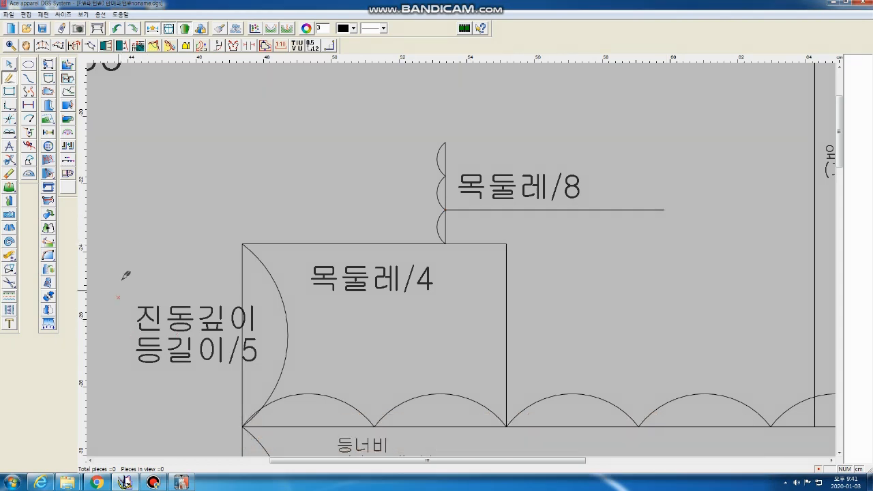
- Extend the back width line up to the shoulder reference line and draw a 0.8 cm line toward the front from their intersection
click(506, 243)
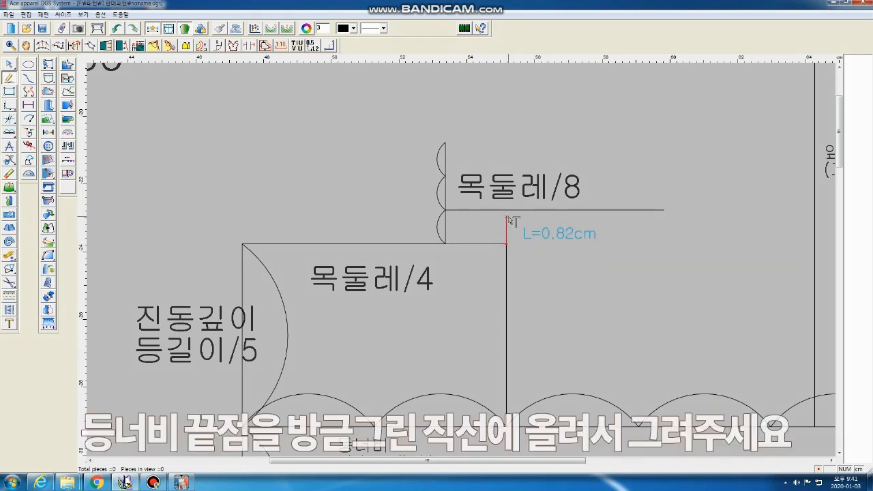
click(506, 211)
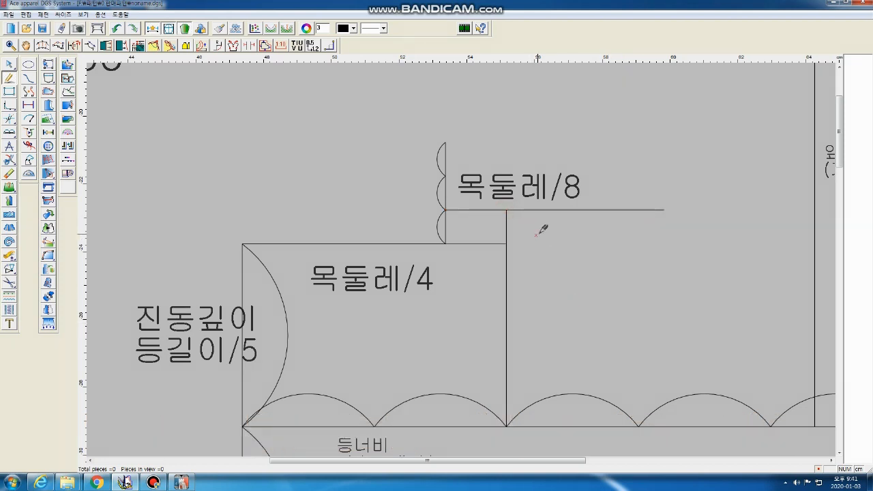
click(507, 210)
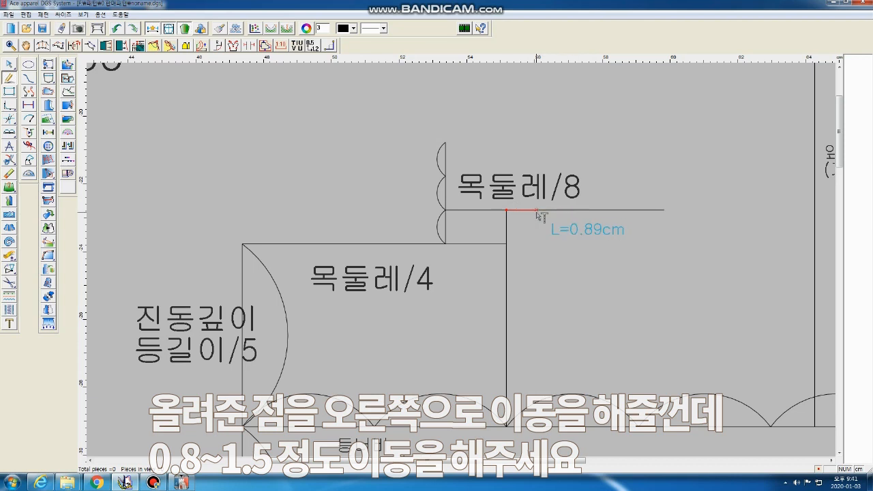
click(538, 215)
text(0.6)
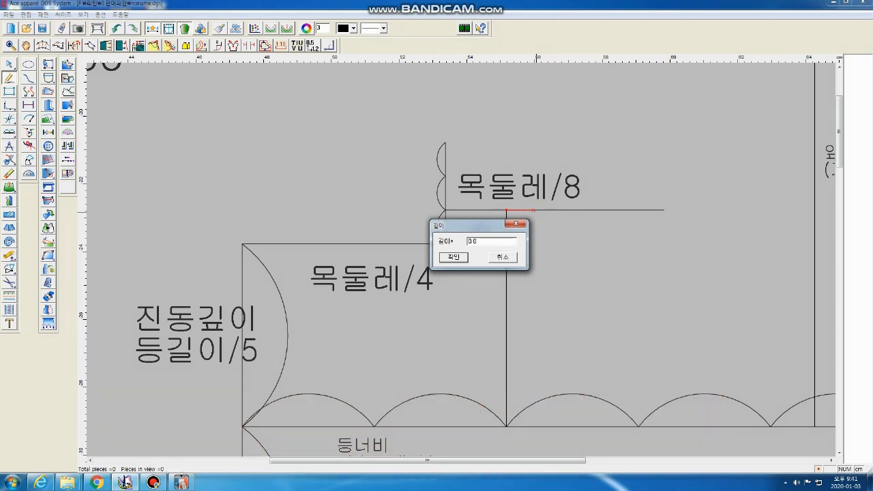
key(Return)
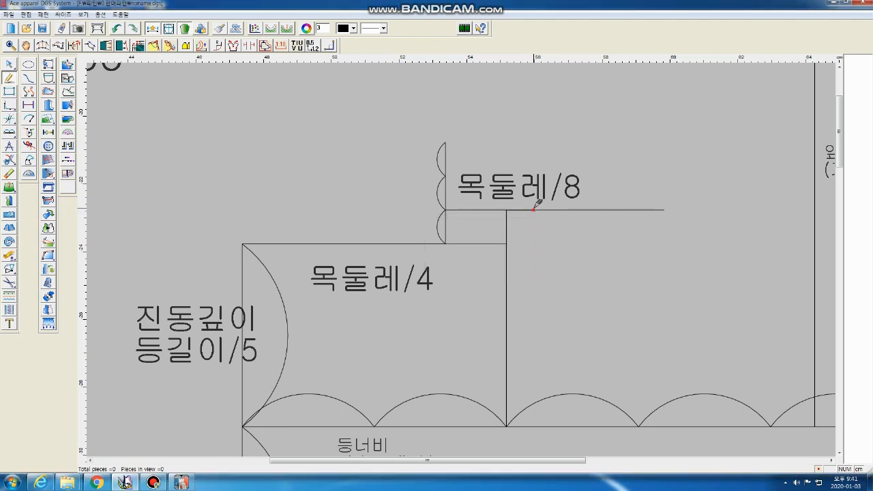
- Draw a 3.28 cm shoulder line from the front end of the 0.8 cm line to the top of the vertical neck line
click(533, 211)
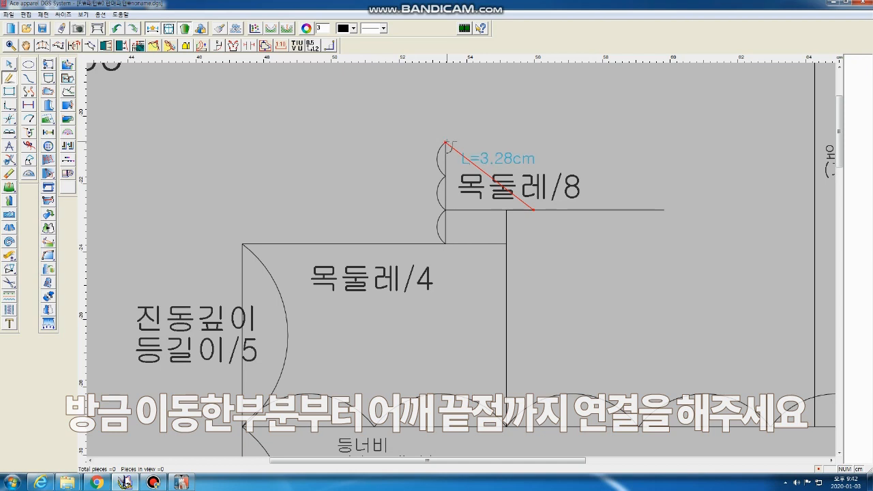
click(445, 142)
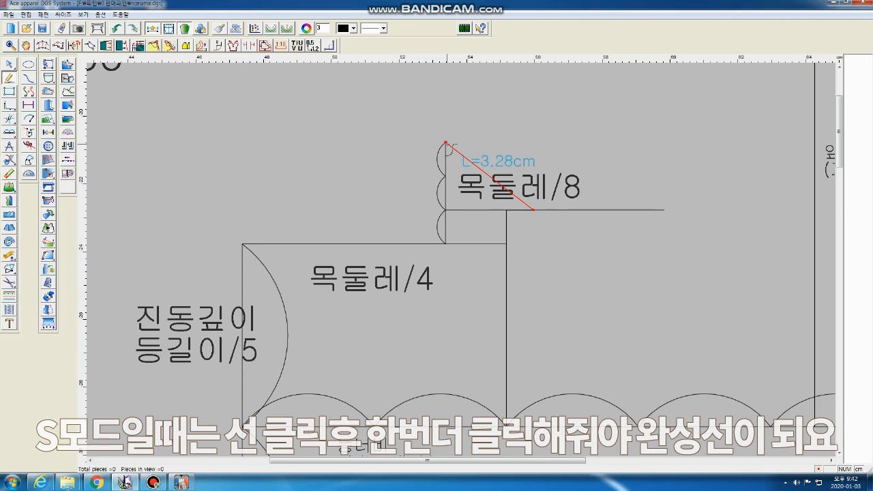
click(446, 142)
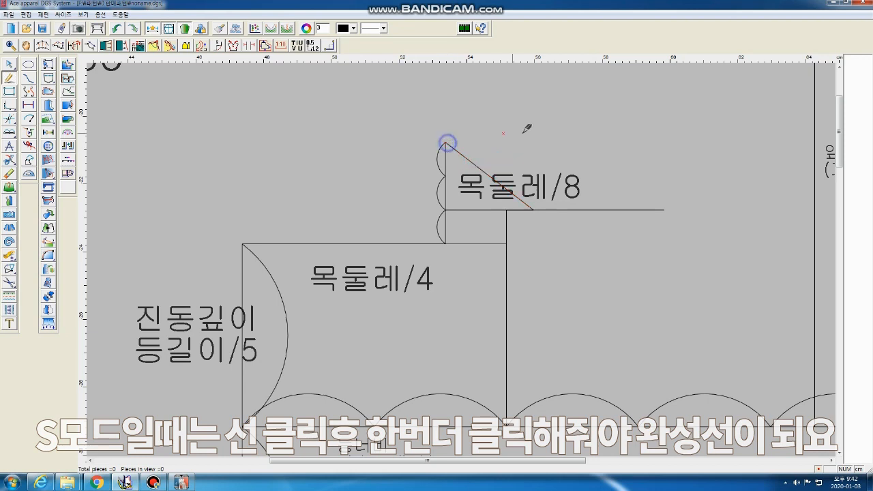
click(526, 209)
click(528, 206)
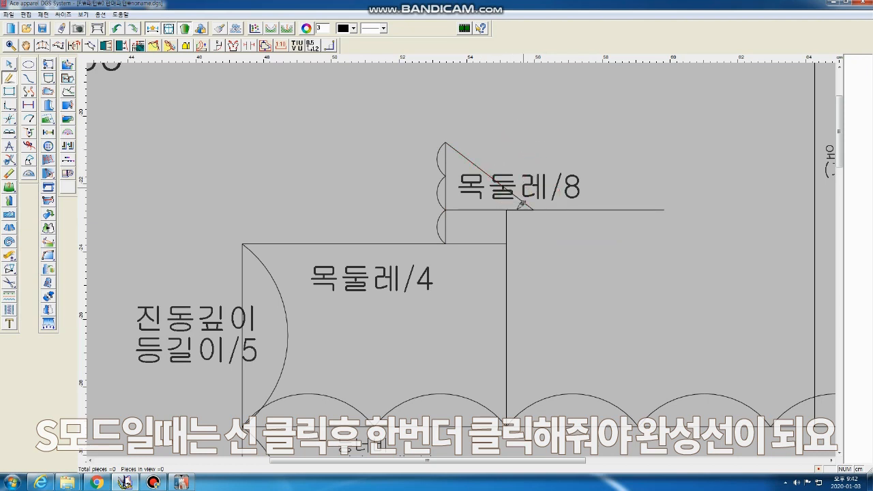
- Add the text label "0.8~1.5" in a smaller font size just below the shoulder reference line, beside the back width line
click(10, 324)
click(517, 235)
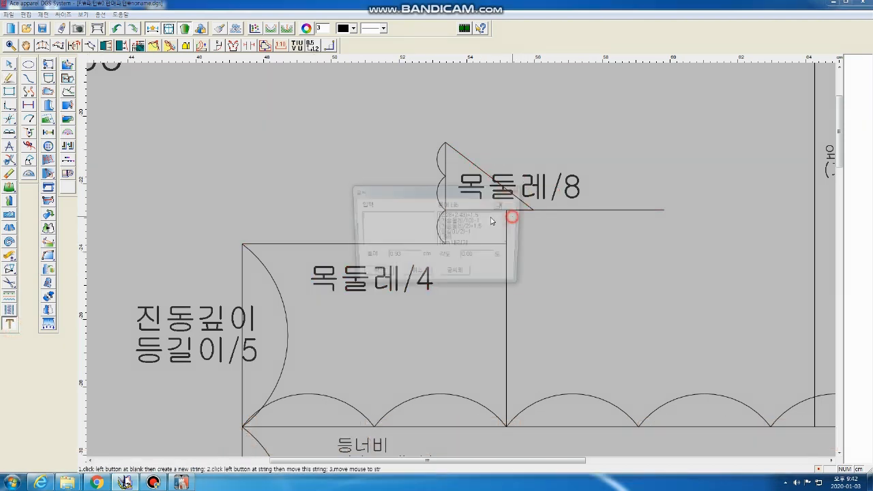
text(0.8)
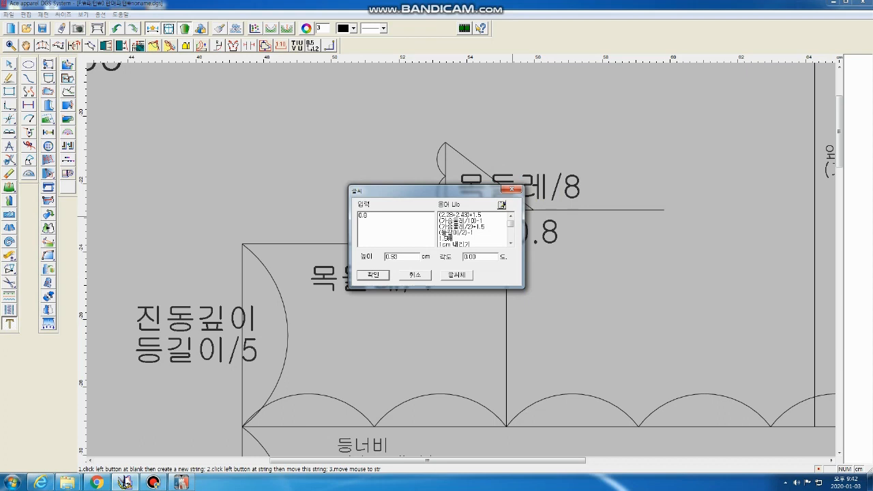
text(~1.5)
click(463, 275)
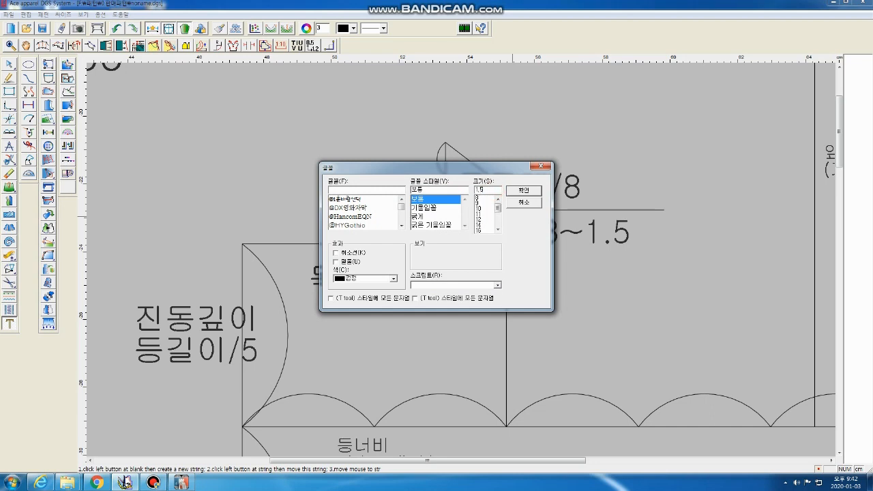
key(BackSpace)
key(BackSpace)
key(BackSpace)
click(538, 192)
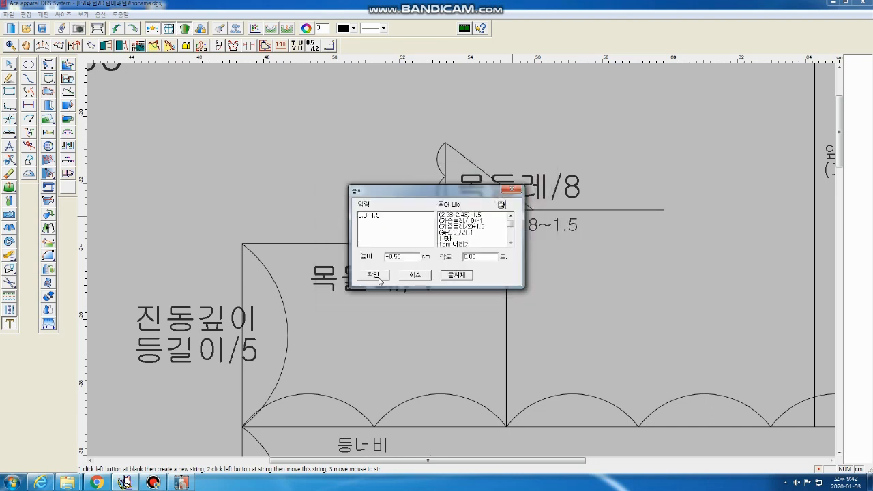
click(373, 276)
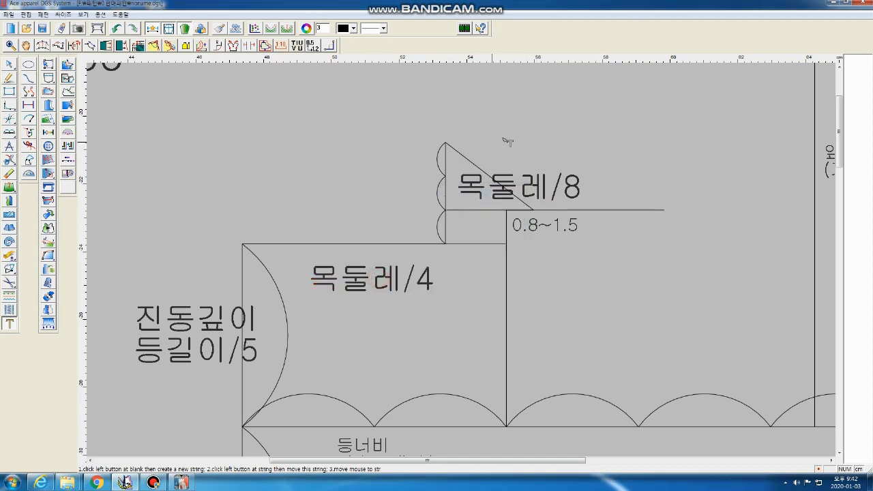
click(526, 185)
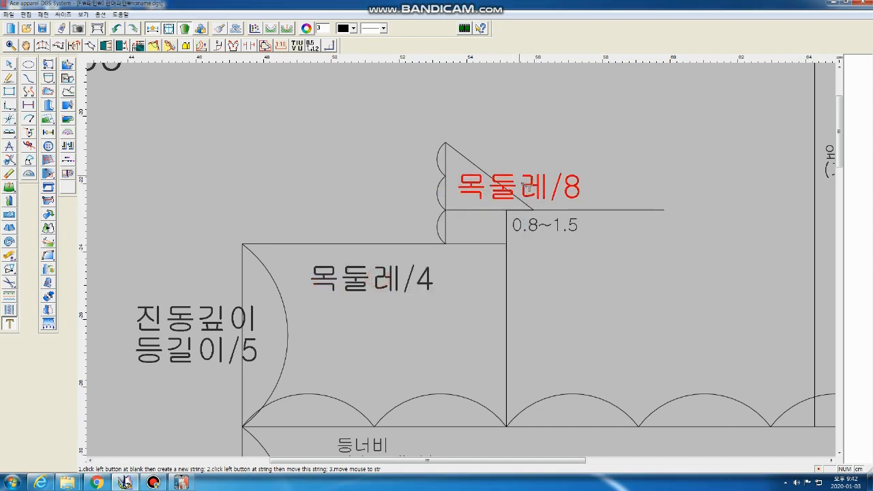
click(580, 170)
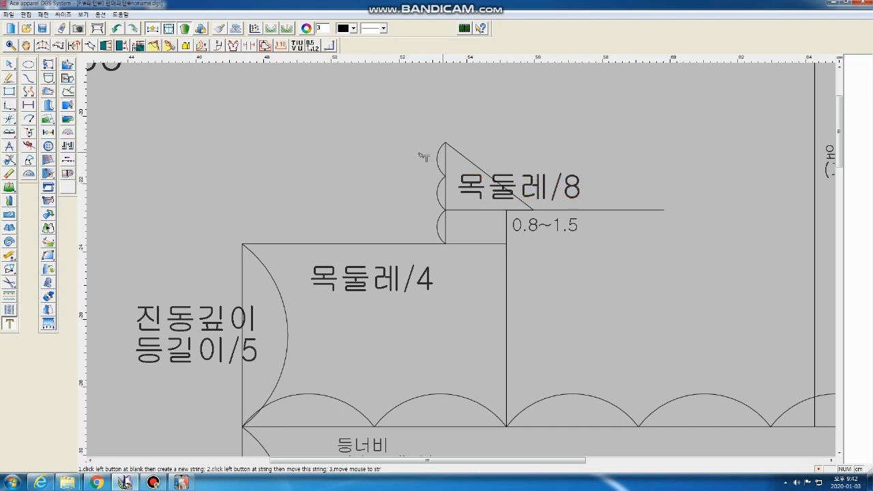
- Draw a 6.71 cm straight line from the top of the back length line to the top of the vertical neck line
right_click(318, 190)
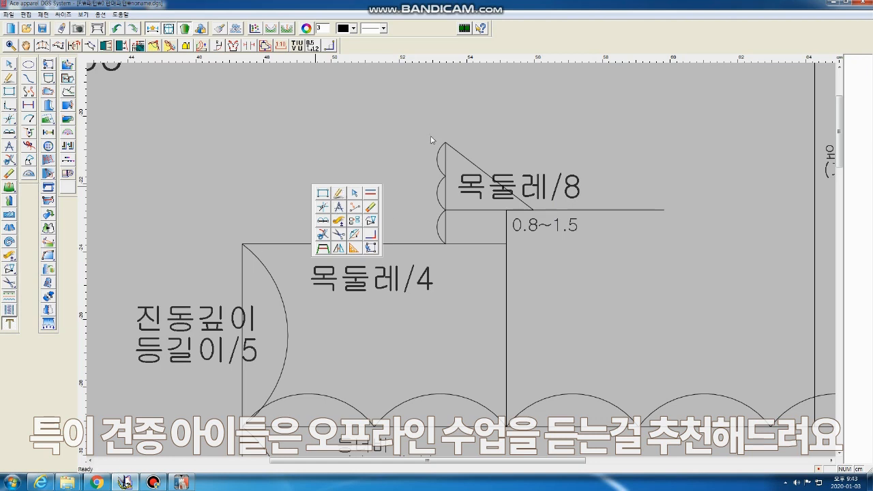
click(338, 196)
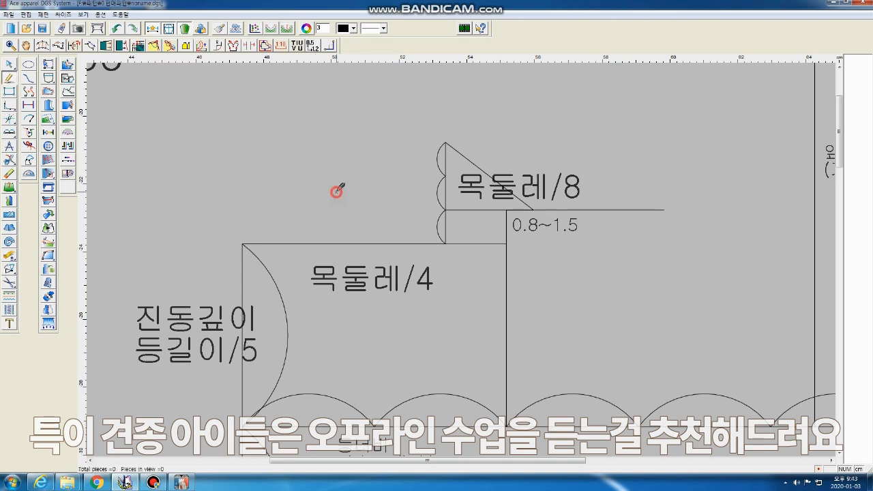
click(243, 244)
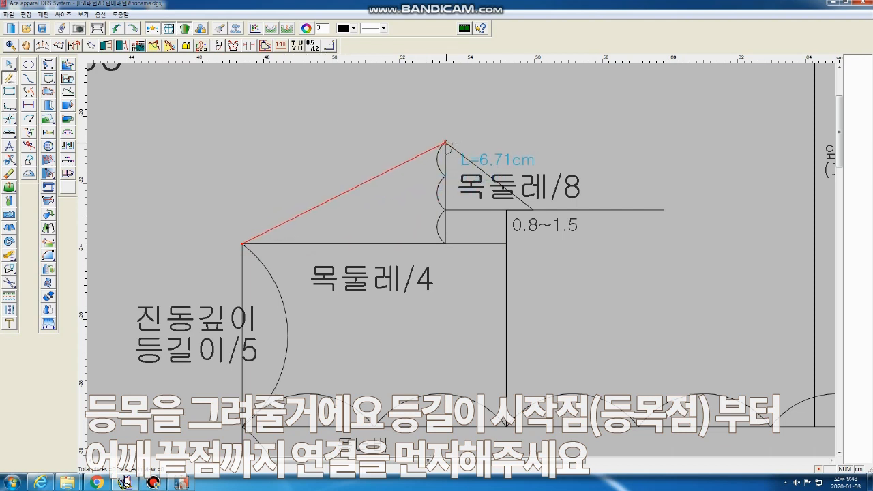
click(445, 143)
right_click(446, 142)
- Start a symmetric curve adjustment about the back length line, with the back neck line and shoulder line as the mirrored lines
scroll(469, 259, down, 3)
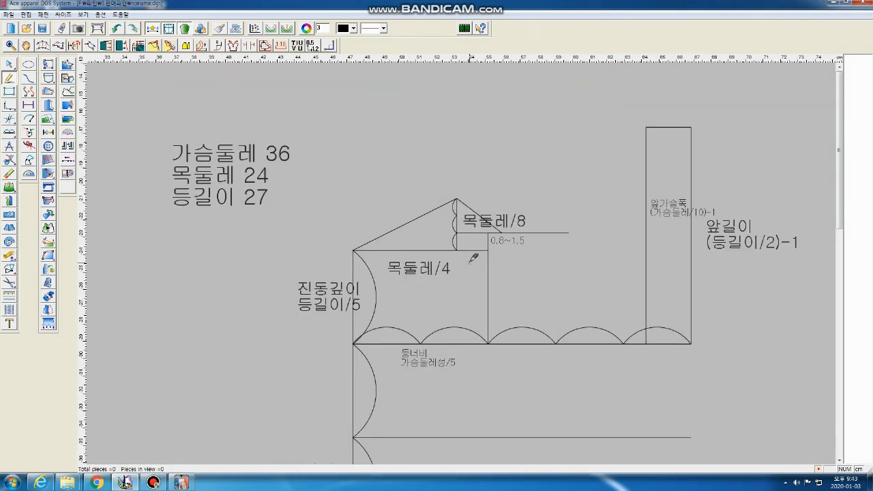
scroll(476, 260, down, 1)
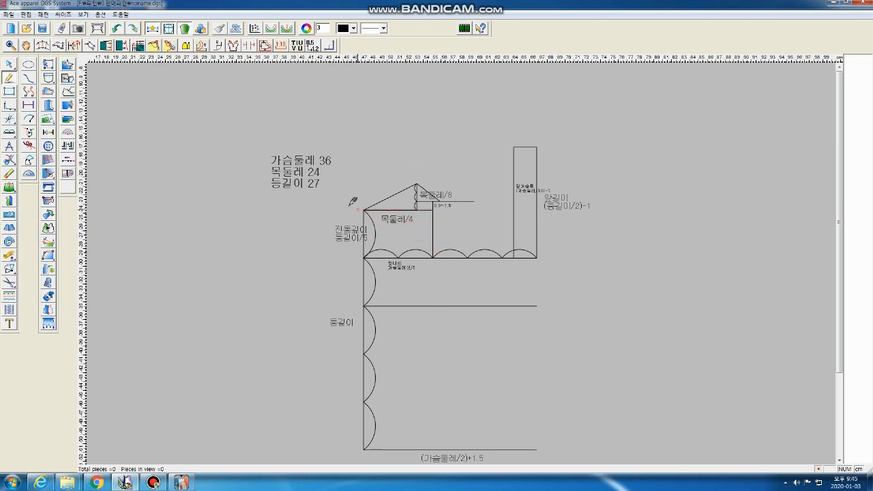
right_click(359, 165)
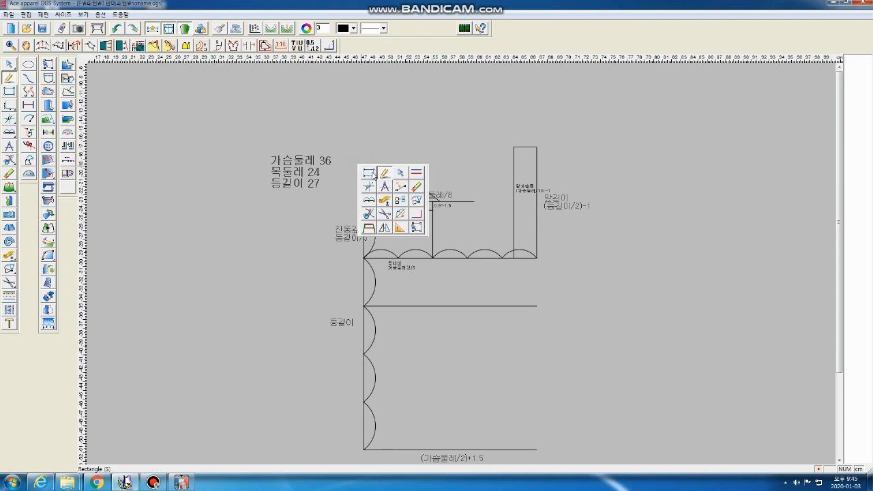
click(399, 214)
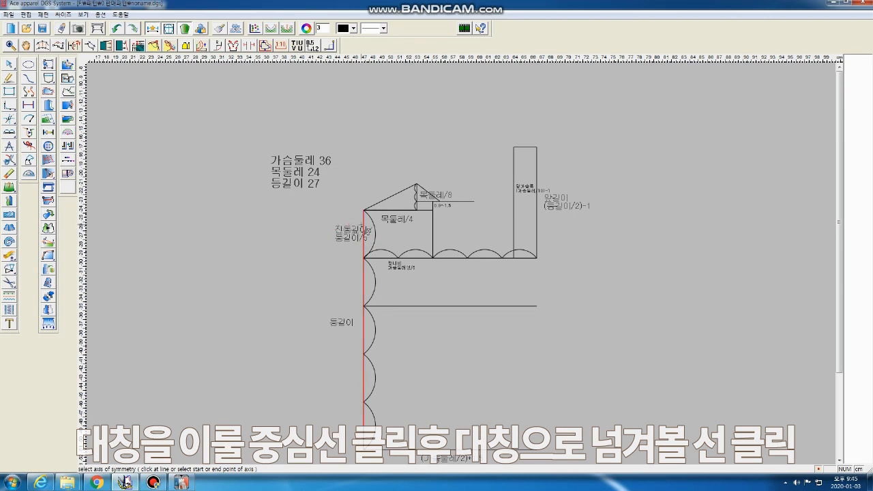
click(365, 226)
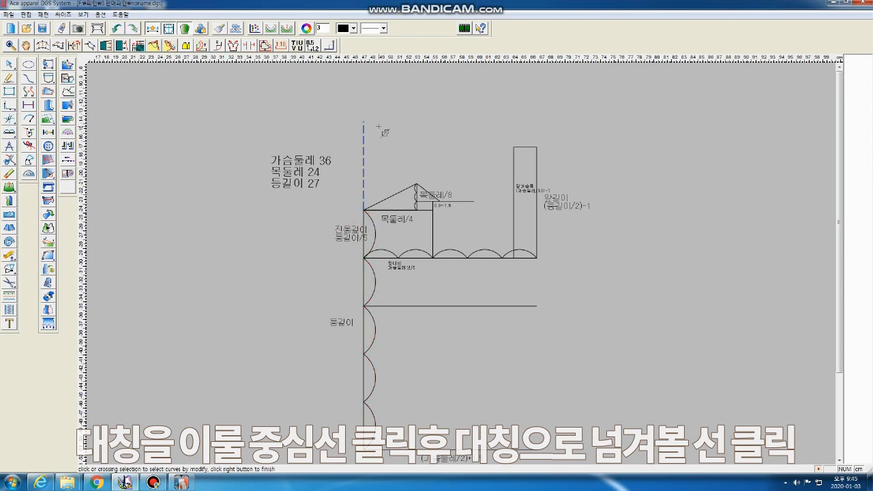
click(369, 207)
click(389, 199)
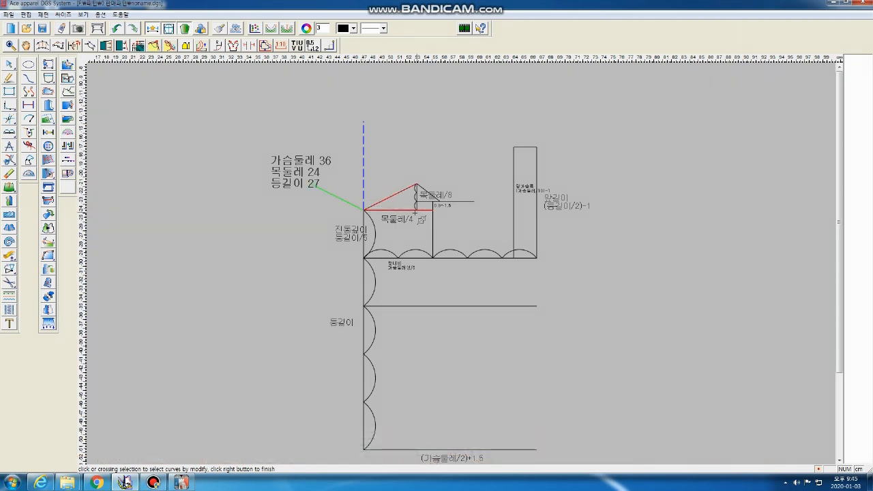
click(430, 191)
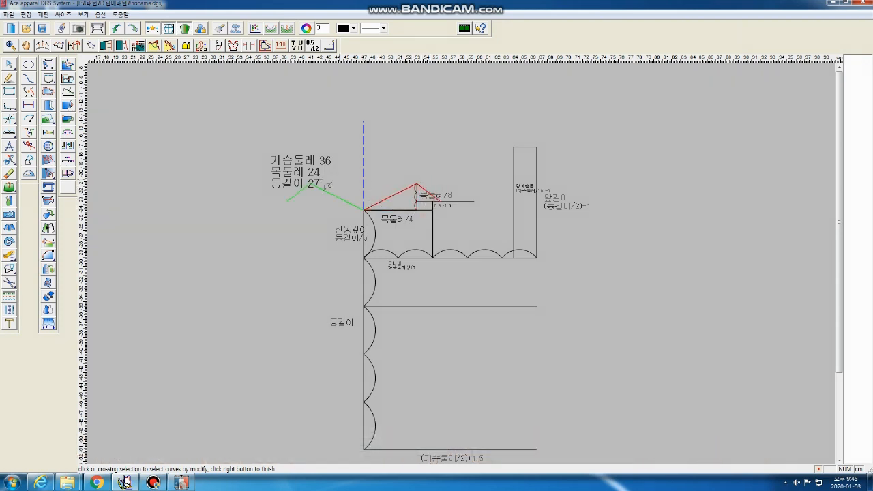
right_click(385, 187)
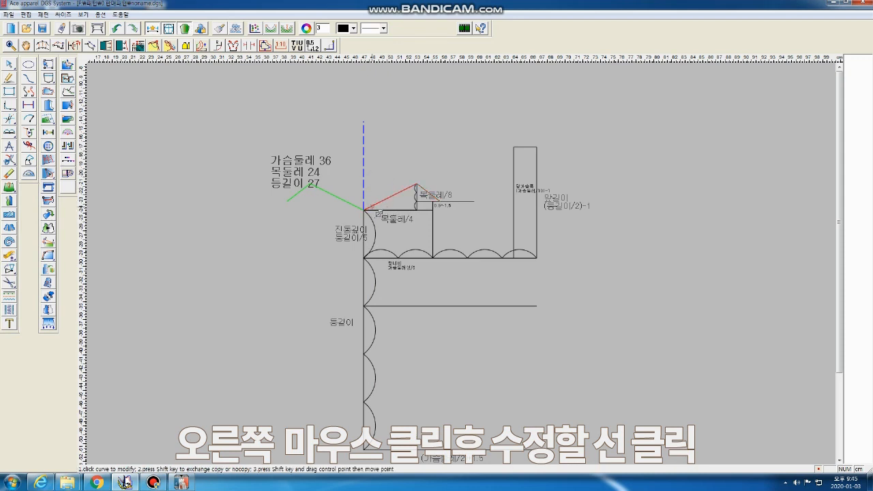
- Reshape the straight back neck line into a smooth concave curve that runs flat into the centre back, and finish the symmetric adjustment
click(372, 206)
scroll(409, 212, up, 1)
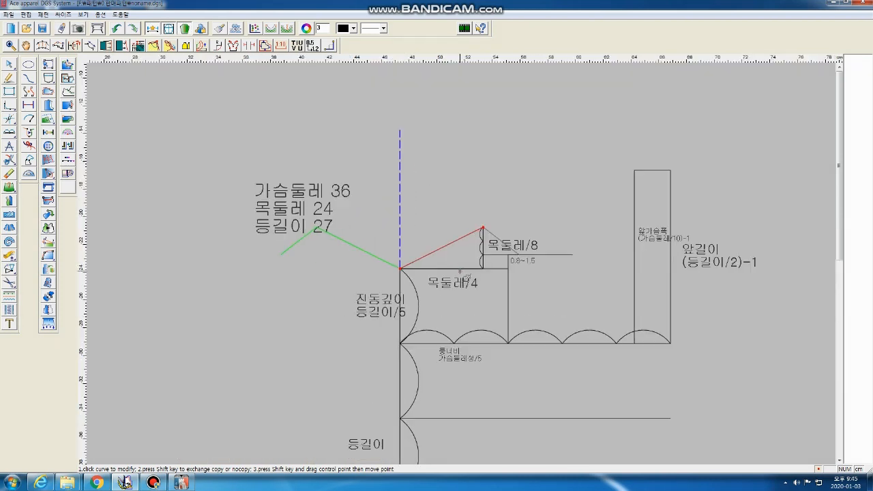
scroll(410, 212, up, 1)
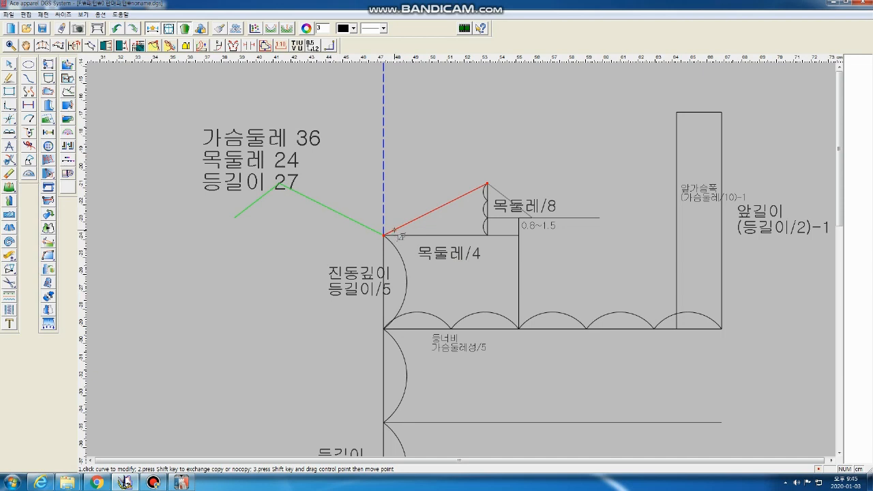
click(393, 232)
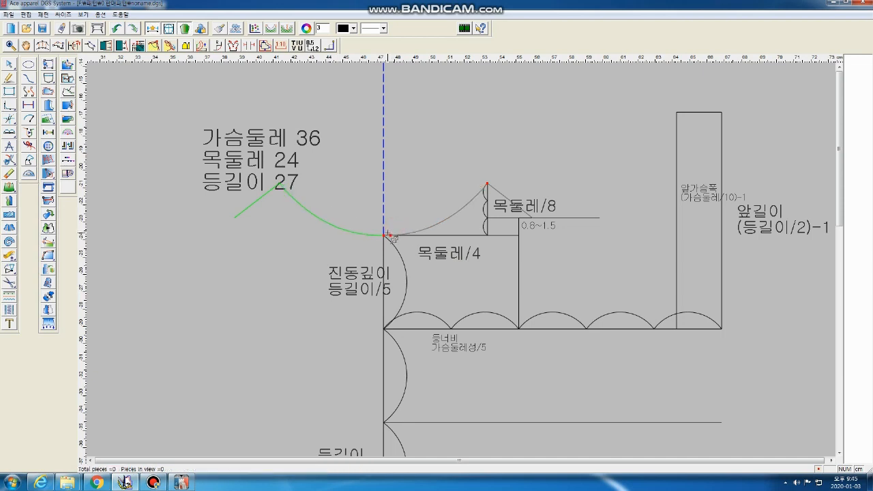
key(ctrl+z)
click(387, 234)
click(391, 232)
click(390, 236)
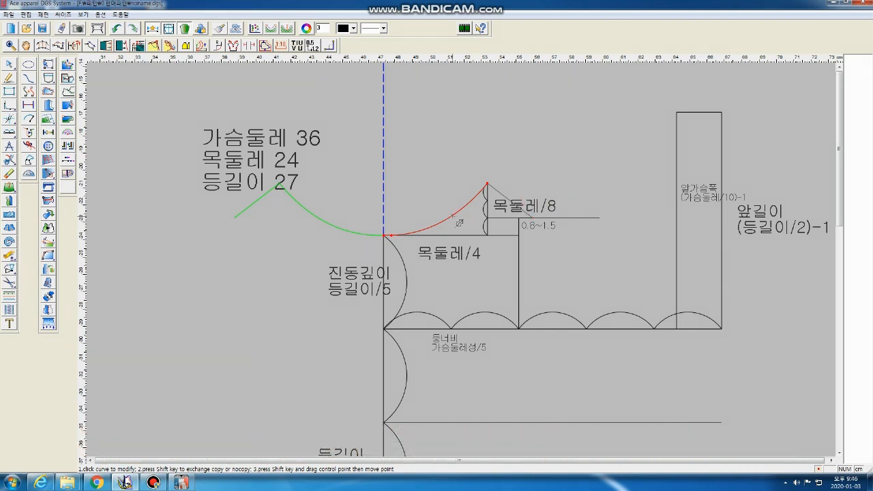
drag(451, 217, 445, 223)
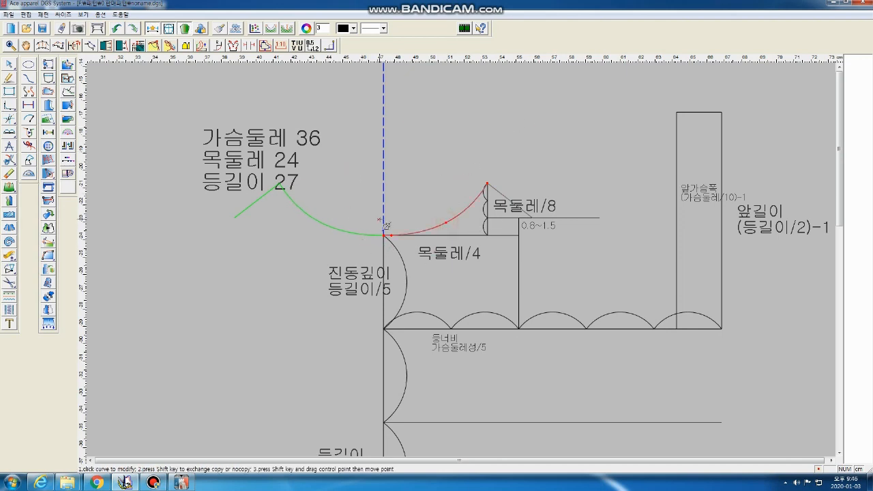
click(426, 180)
right_click(425, 180)
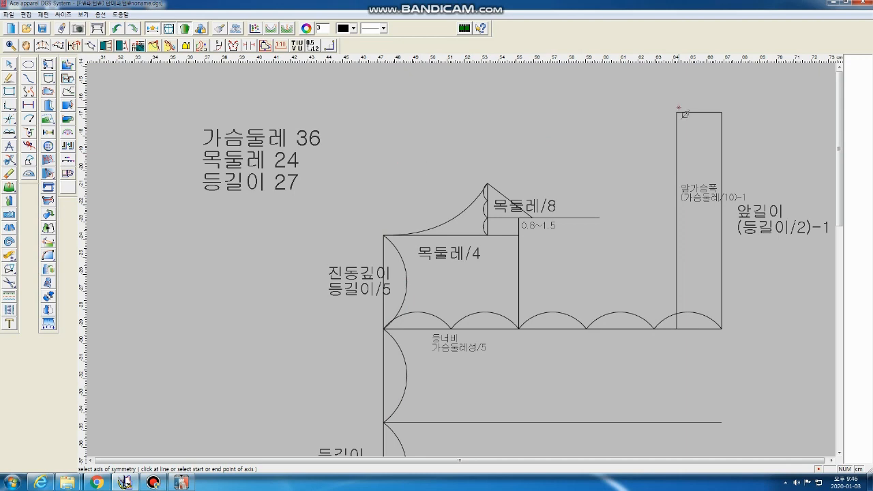
- Add the text label "목둘레/5" across the top of the front chest width line, inside the upper part of the front rectangle
right_click(517, 129)
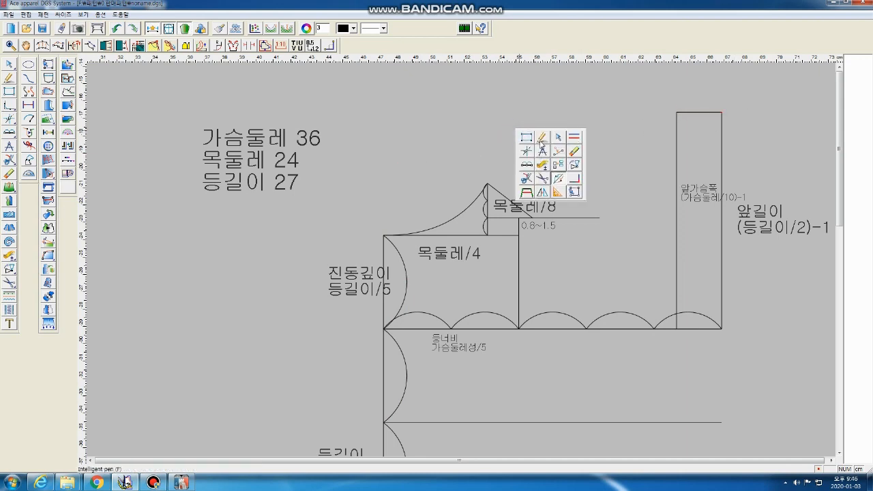
click(542, 140)
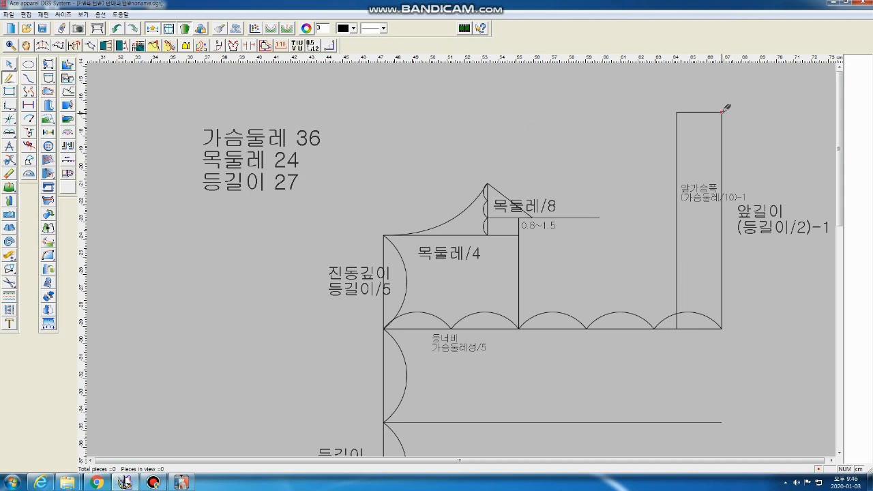
click(9, 325)
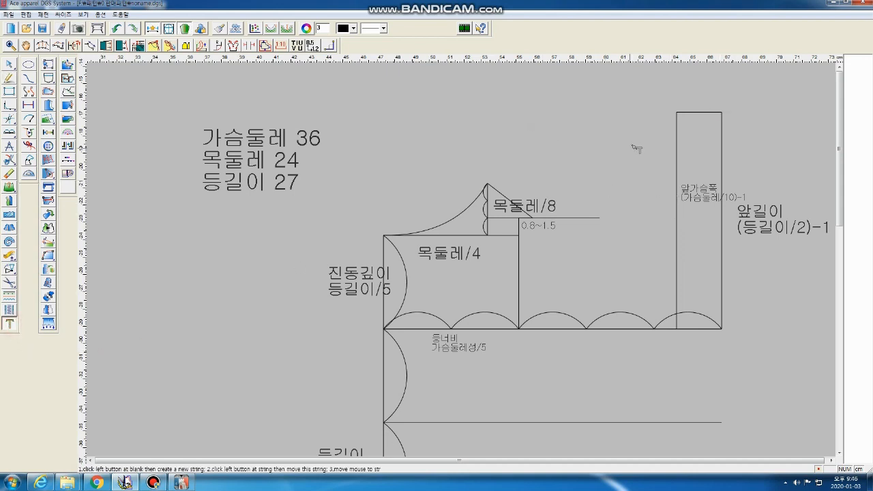
click(644, 119)
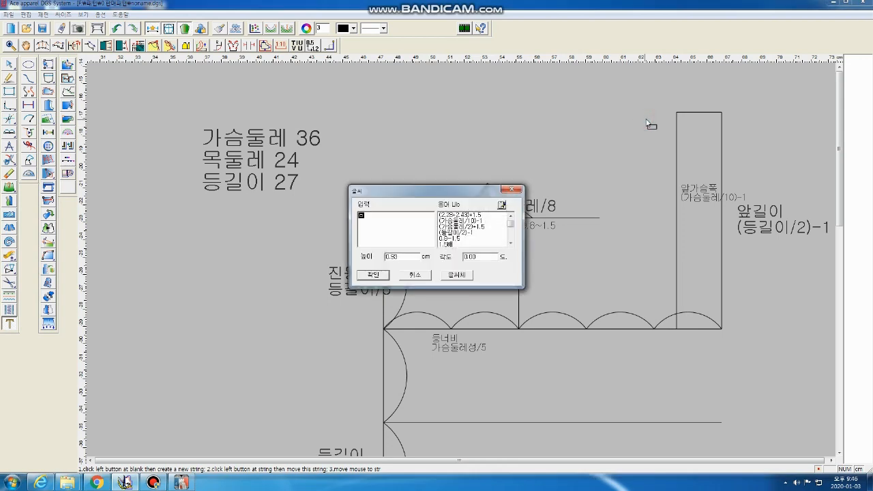
text(목둘레/5)
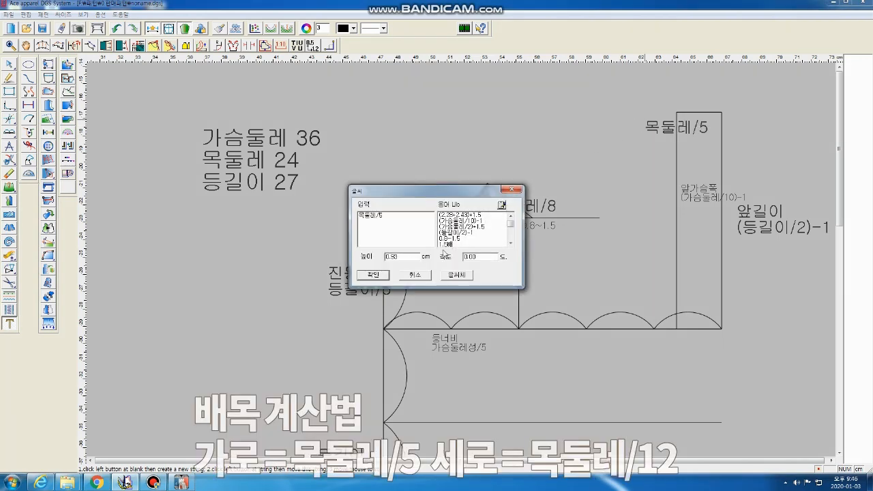
click(373, 274)
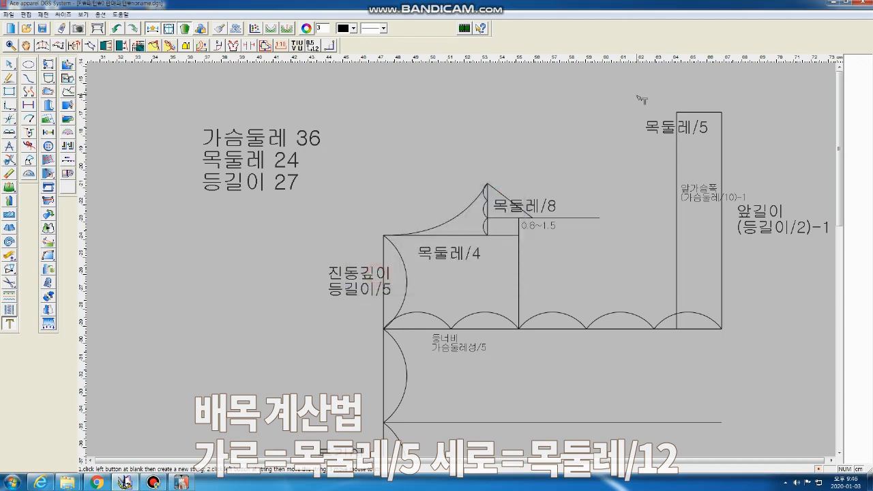
- Add the text label "목둘레/12" above the front rectangle and move it to the rectangle's upper left
click(626, 91)
text(목둘레/12)
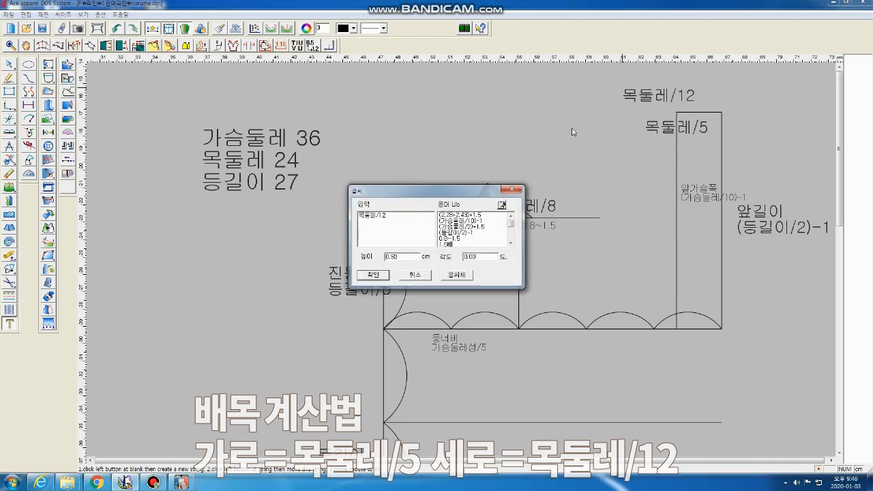
click(374, 276)
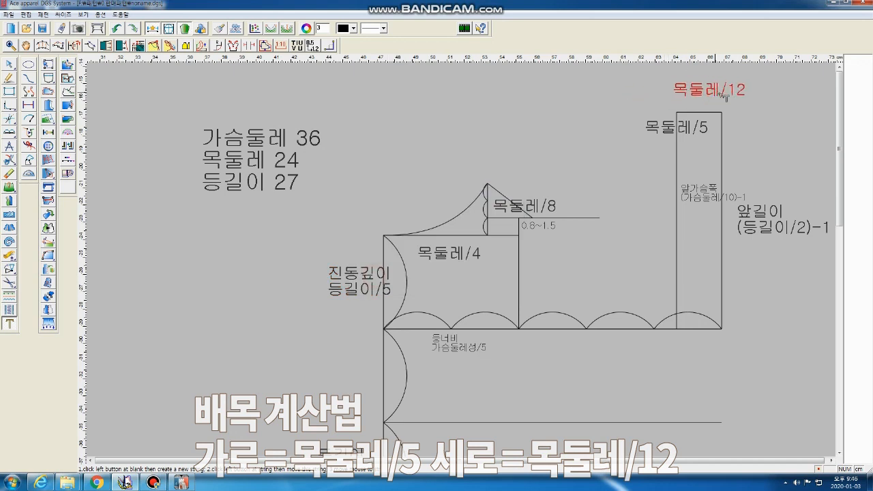
click(620, 94)
- Reduce the "목둘레/12" label's font size to 15
right_click(620, 93)
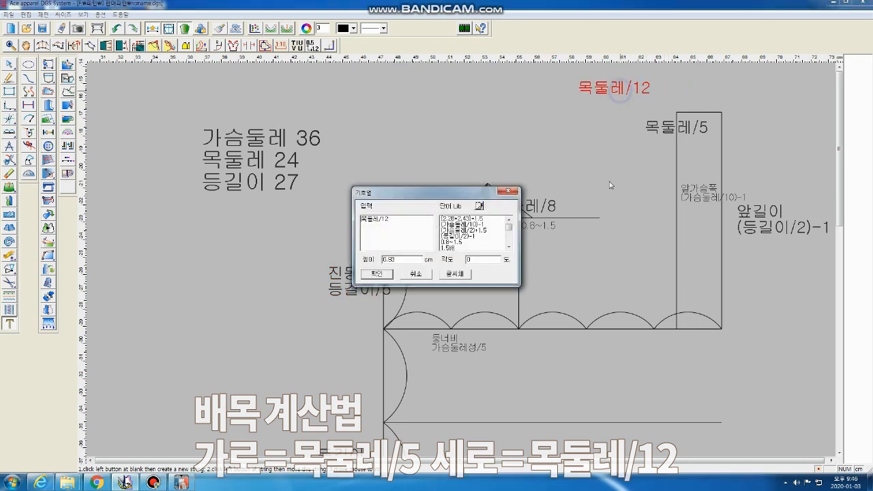
click(458, 274)
click(485, 197)
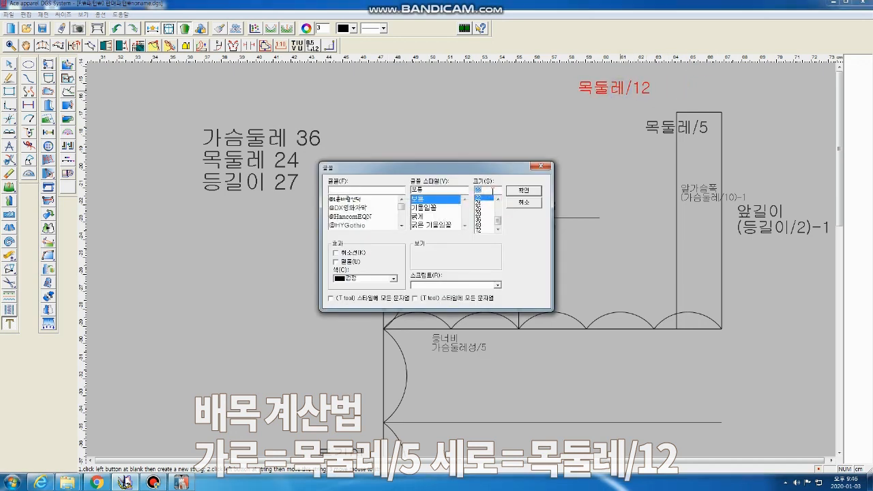
text(15)
click(523, 191)
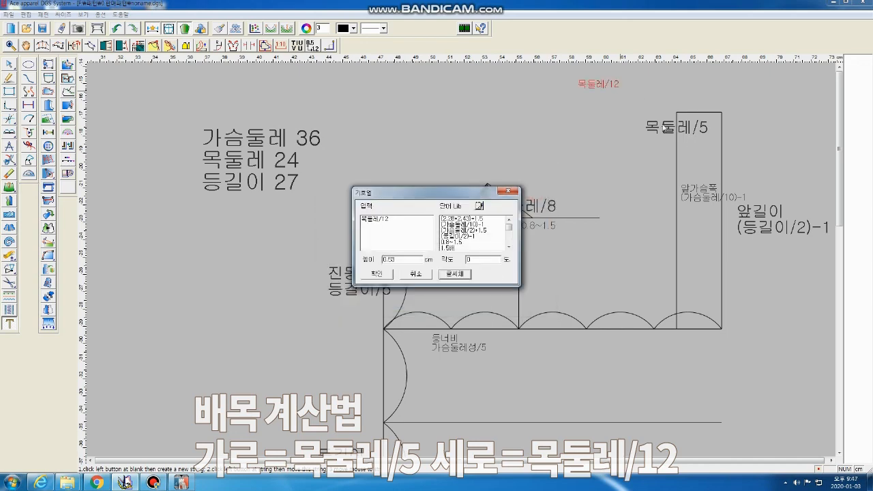
click(394, 272)
- Set the "목둘레/5" label's font size to 15 and move it just left of the front chest width line
click(653, 127)
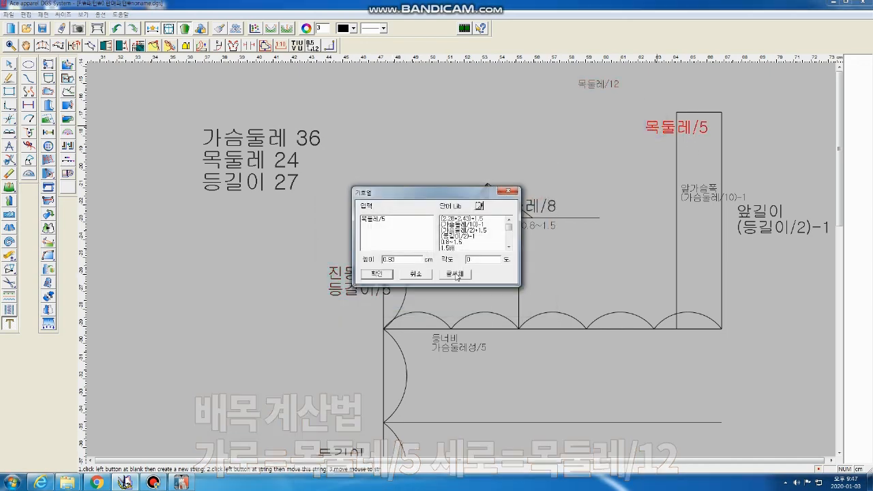
click(455, 274)
double_click(485, 191)
text(15)
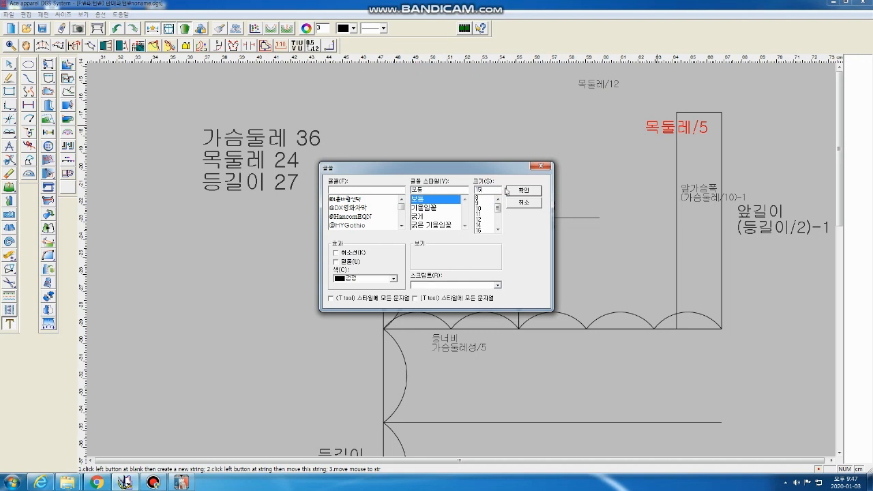
click(513, 191)
click(384, 273)
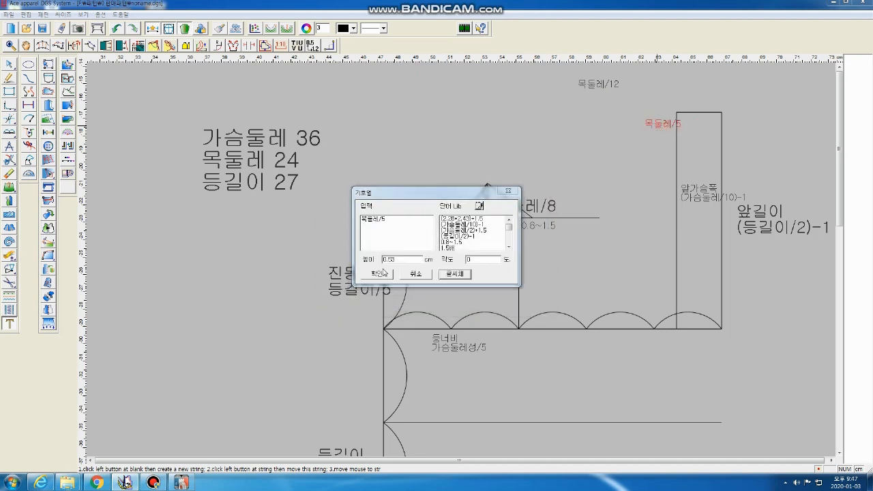
drag(654, 125, 644, 124)
- Draw a 4.8 cm horizontal line leftward from the top right corner of the front rectangle
right_click(652, 104)
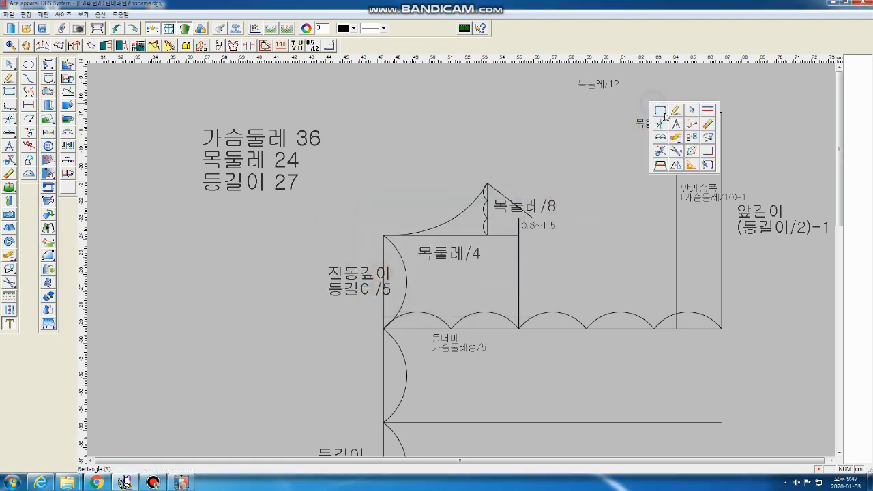
click(675, 110)
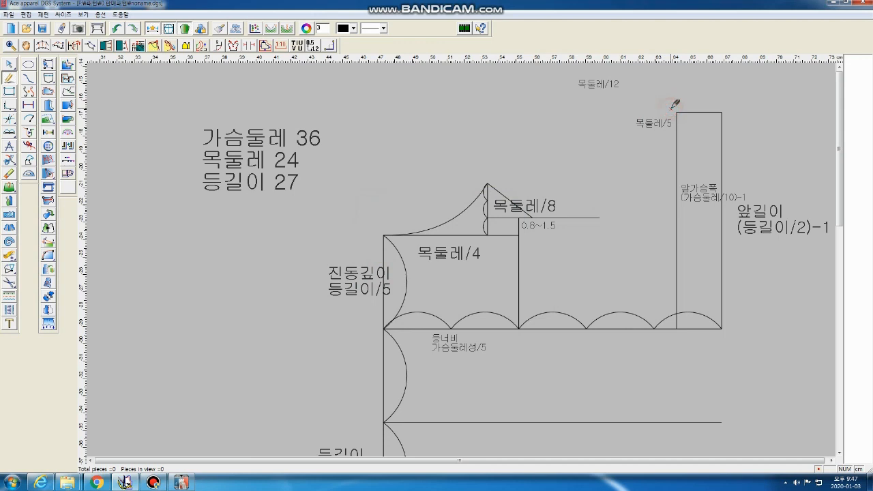
click(723, 113)
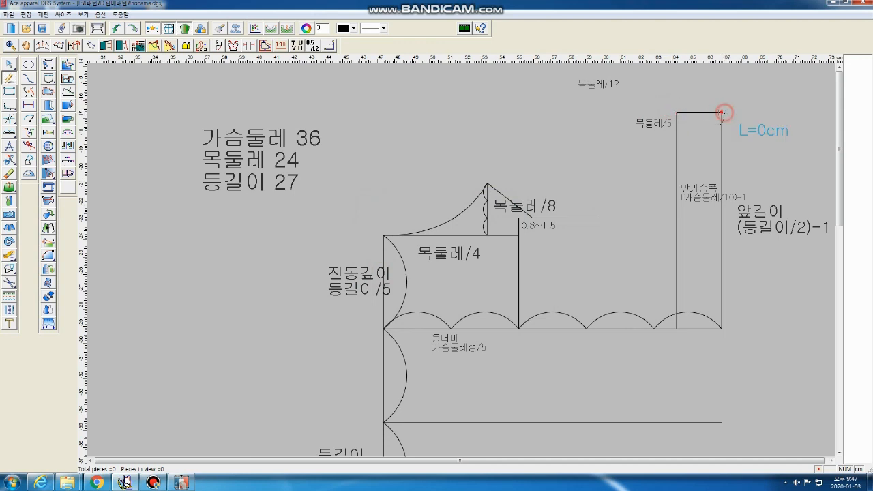
click(652, 111)
click(618, 113)
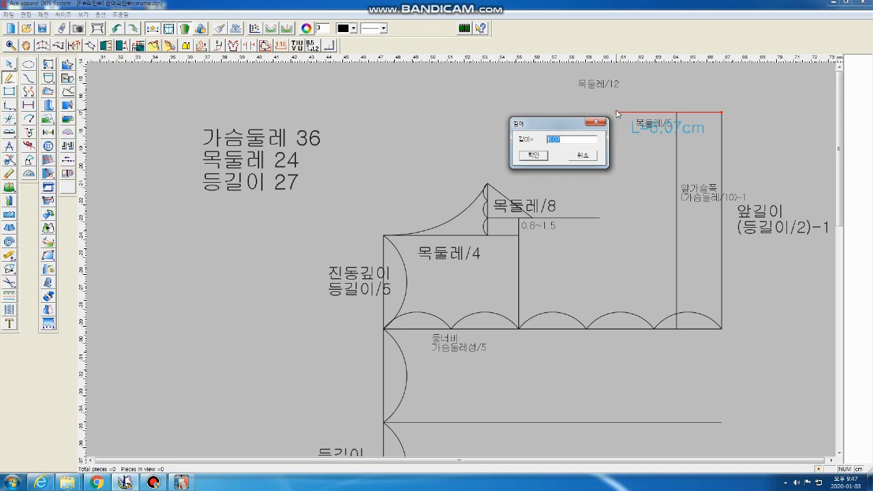
text(4.8)
key(Return)
- Draw a 2 cm vertical line upward from the left end of the 4.8 cm front neck line
click(639, 111)
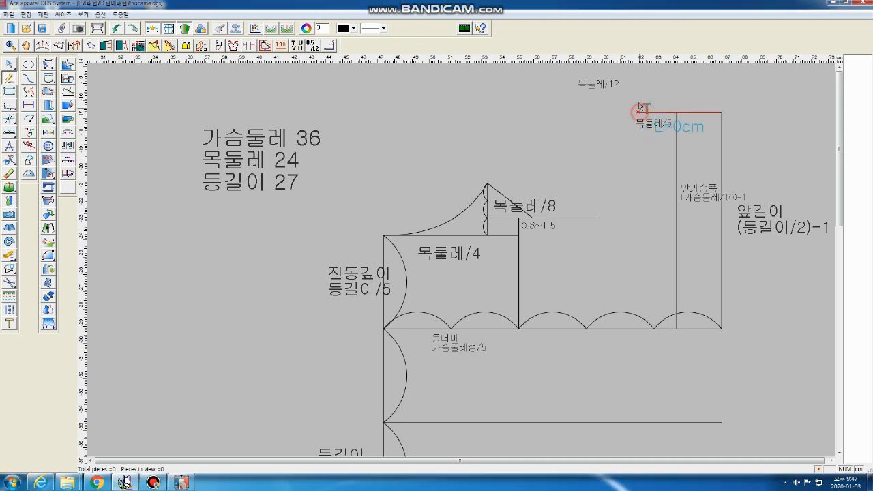
click(642, 86)
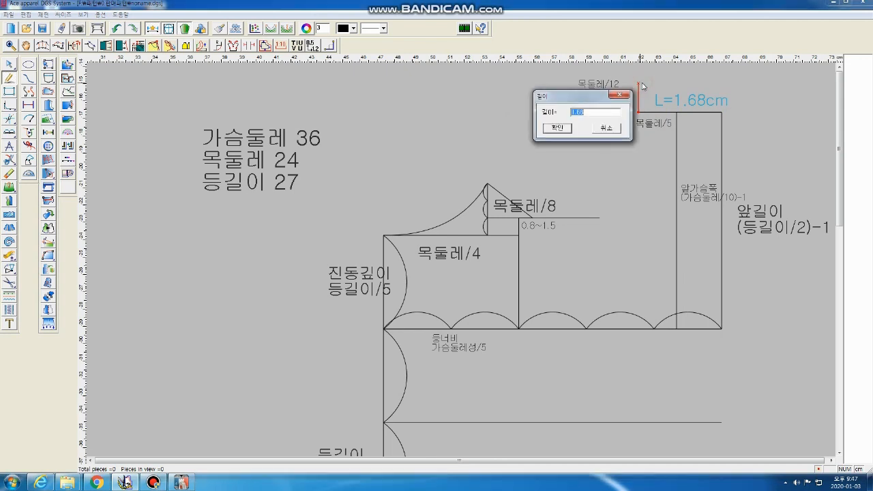
text(2)
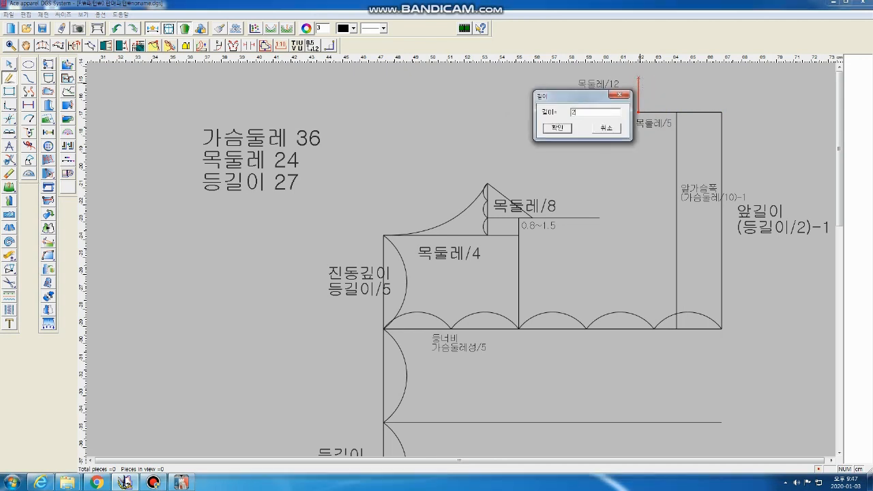
key(Return)
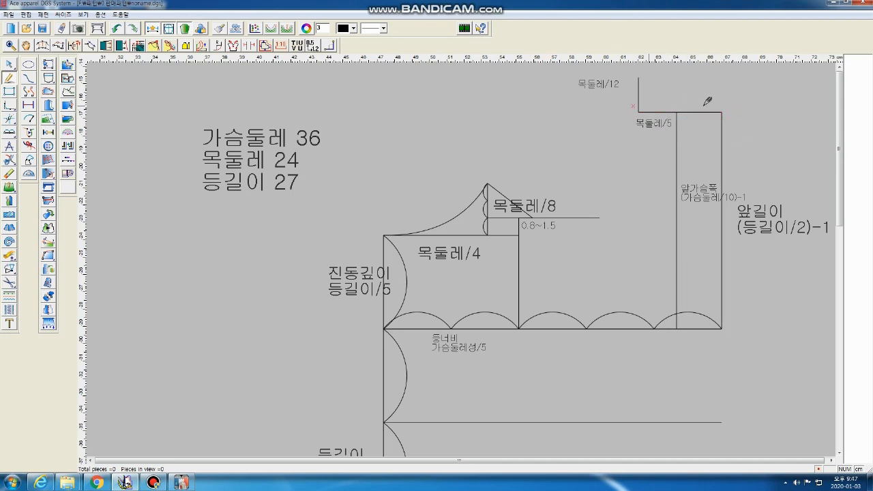
- Draw a 6.04 cm horizontal guide line leftward from the foot of the 2 cm vertical line
click(638, 112)
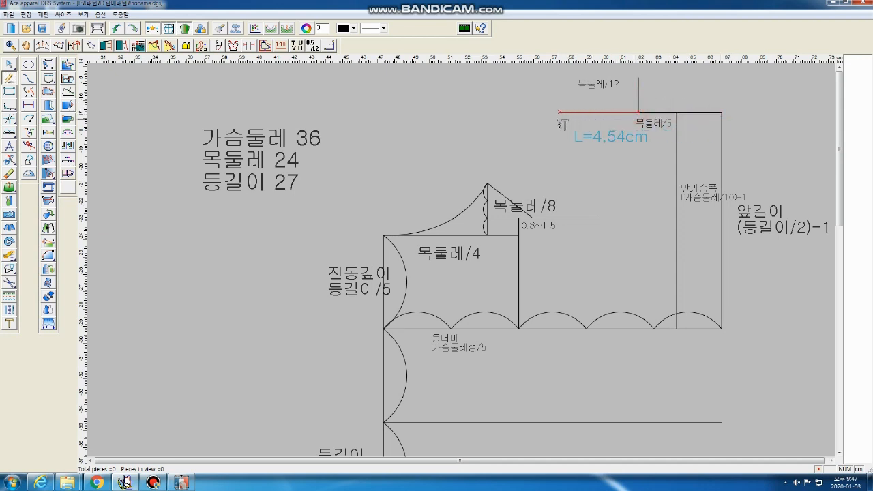
click(535, 112)
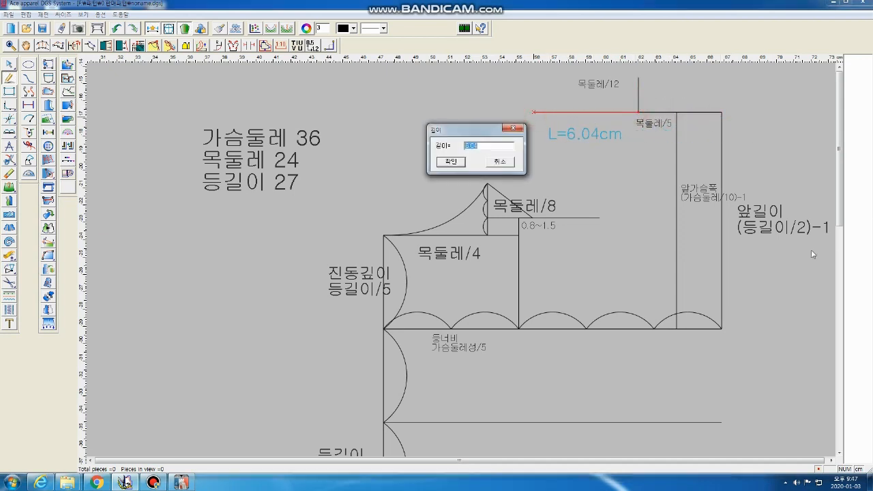
key(Return)
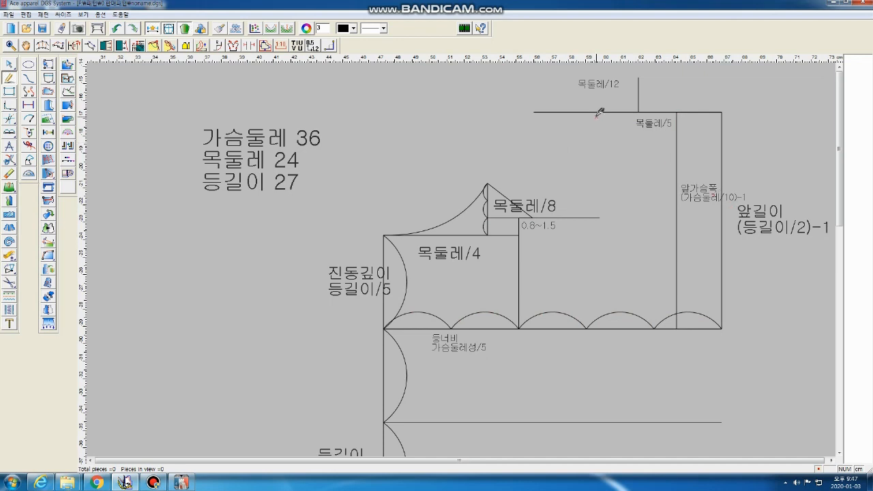
- Create one parallel line 0.5 cm below the horizontal guide line of the front shoulder
right_click(566, 145)
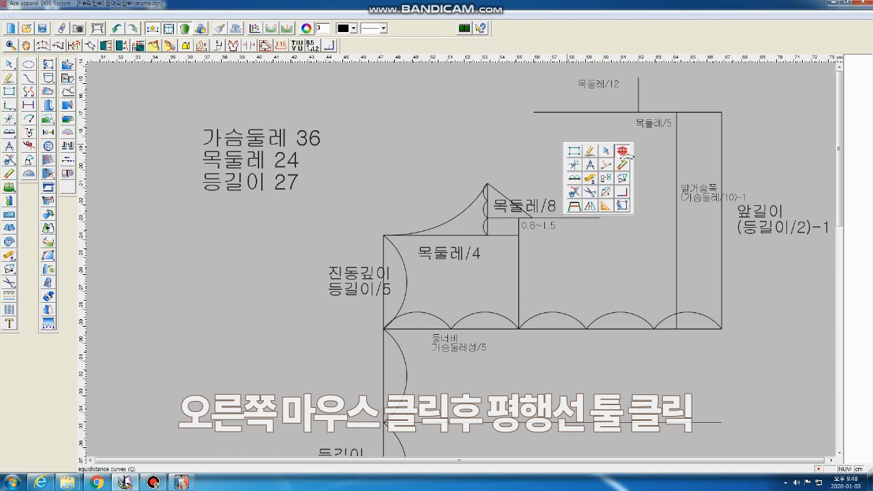
click(622, 153)
click(593, 113)
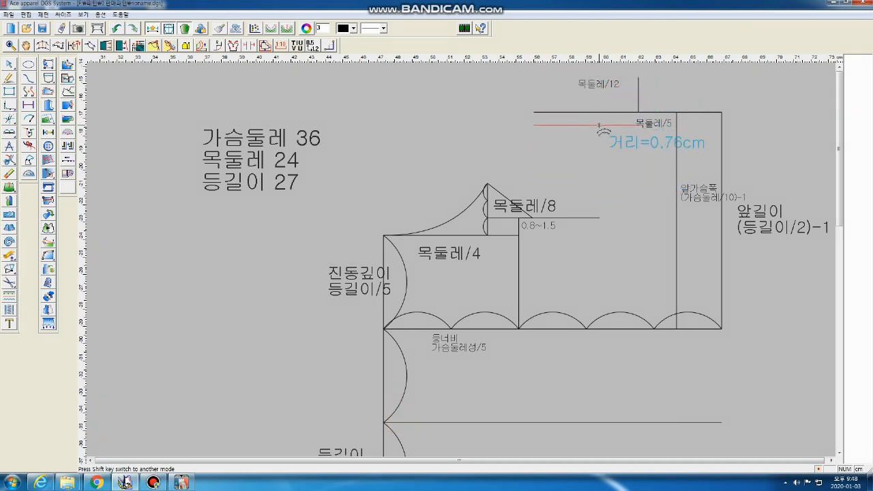
right_click(595, 121)
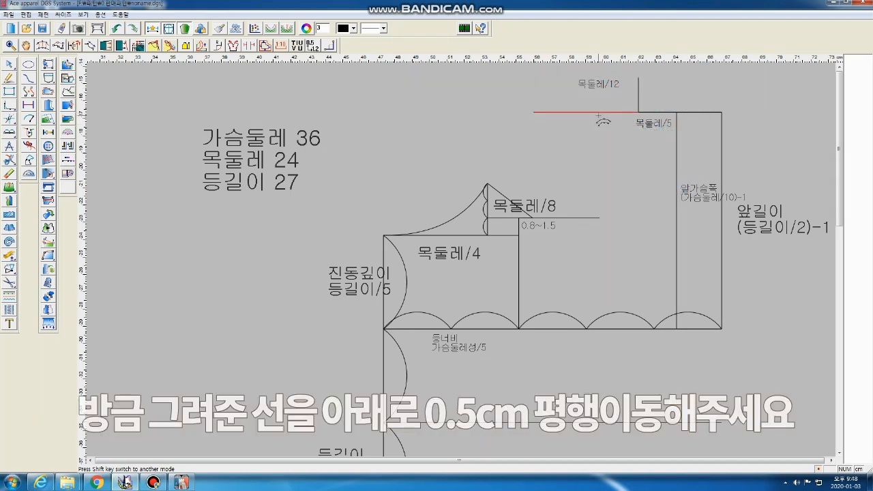
click(597, 115)
click(603, 136)
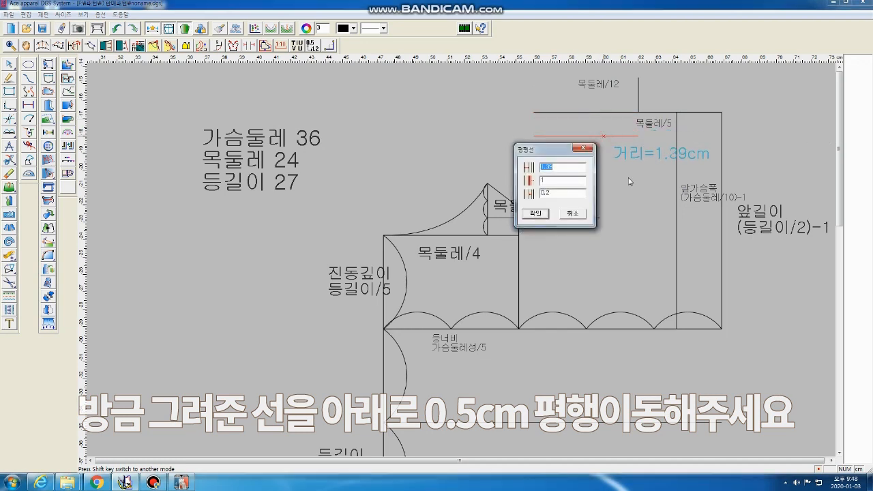
text(0.5)
key(Return)
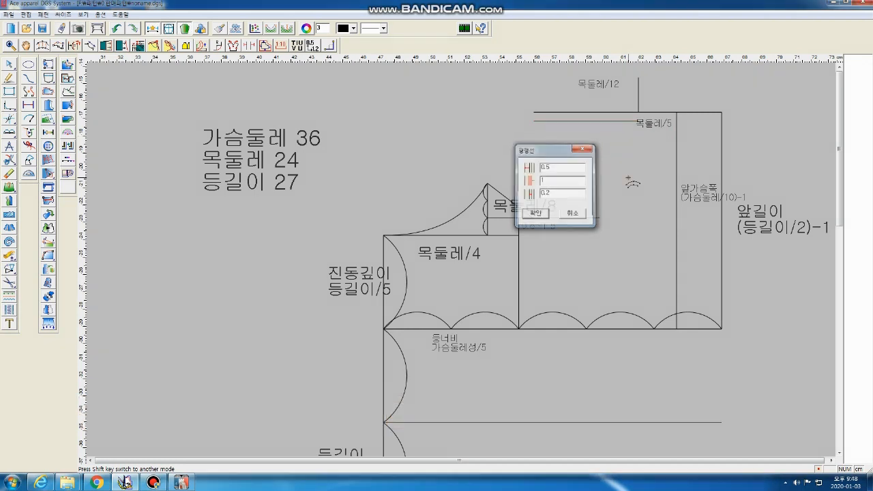
- Measure the length of the back shoulder line with the tape measure tool and close the length comparison
right_click(510, 123)
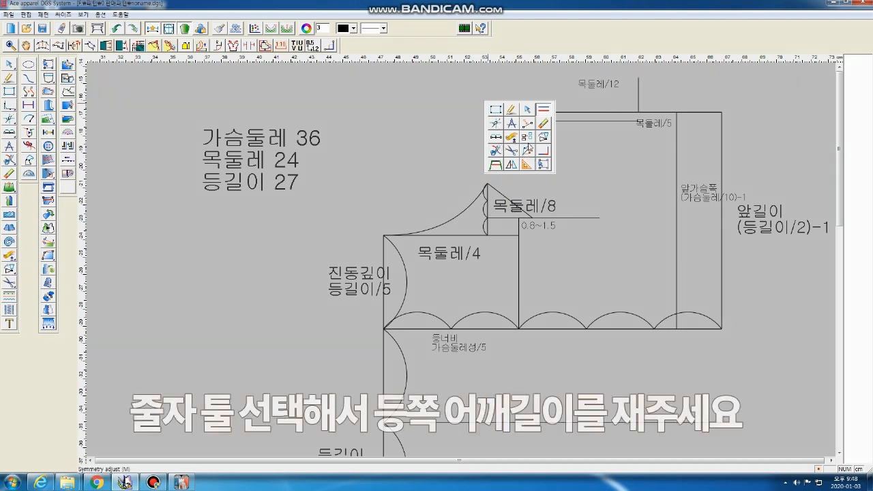
click(515, 140)
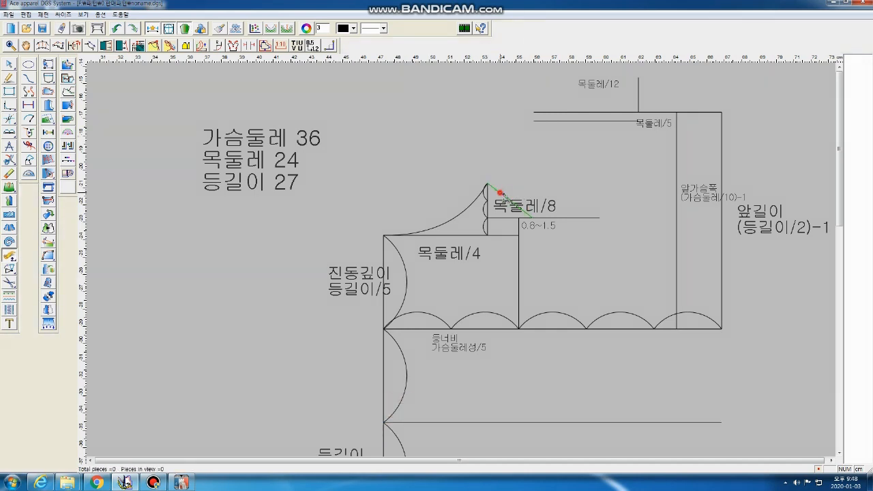
click(503, 194)
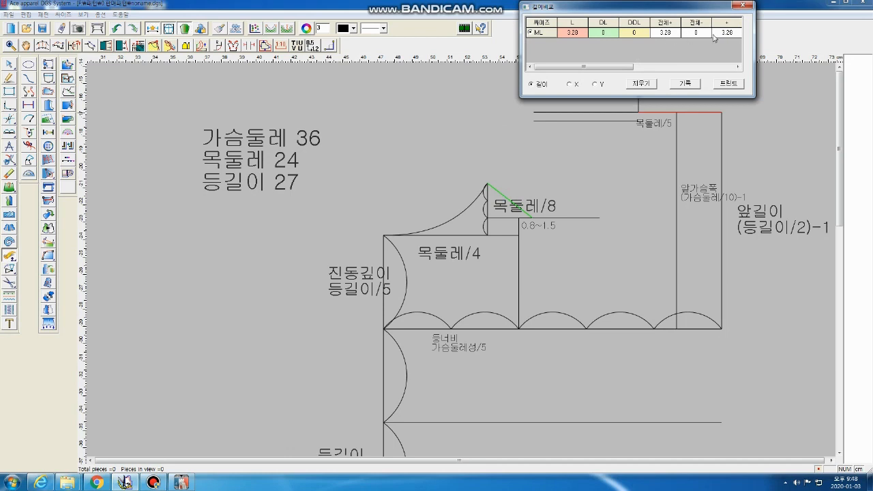
click(747, 5)
- Draw a 3.28 cm front shoulder line with the Compasses tool from the top of the 2 cm vertical line to the lower parallel guide
right_click(496, 127)
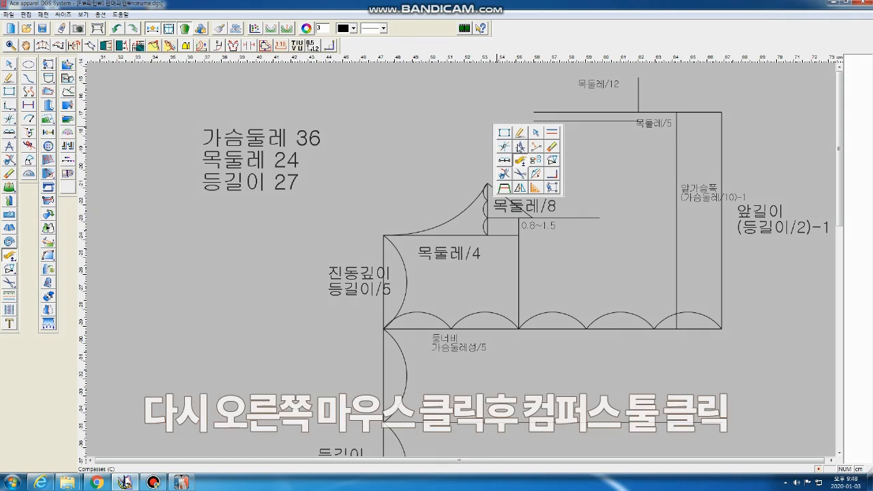
click(519, 147)
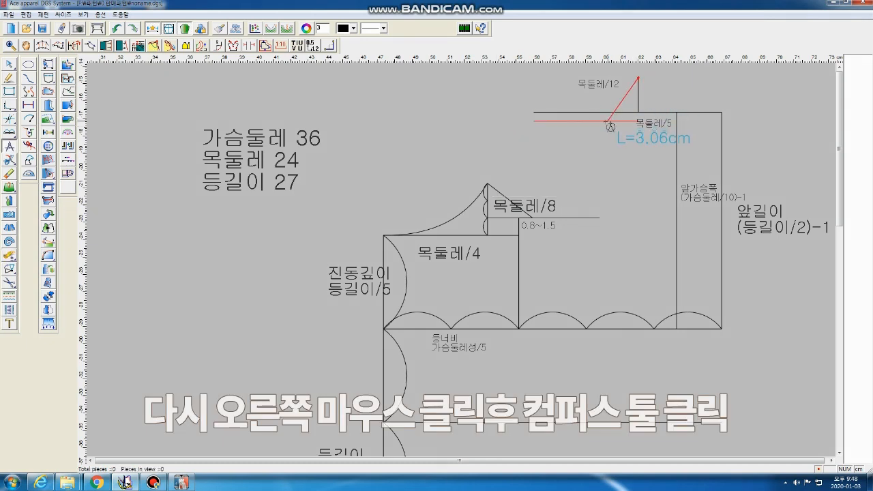
click(605, 122)
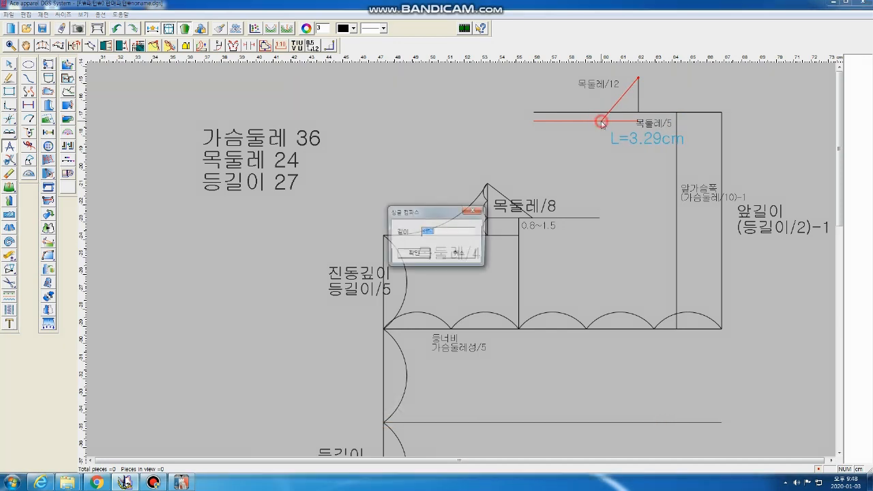
text(3.28)
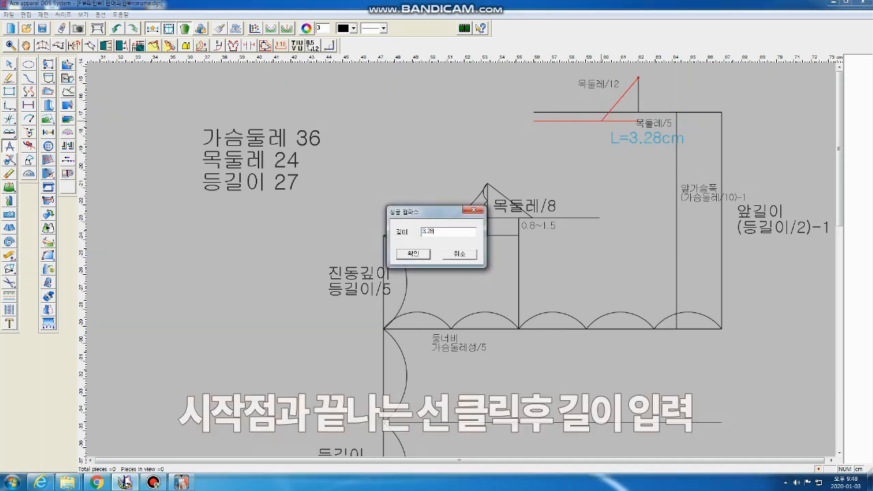
key(Return)
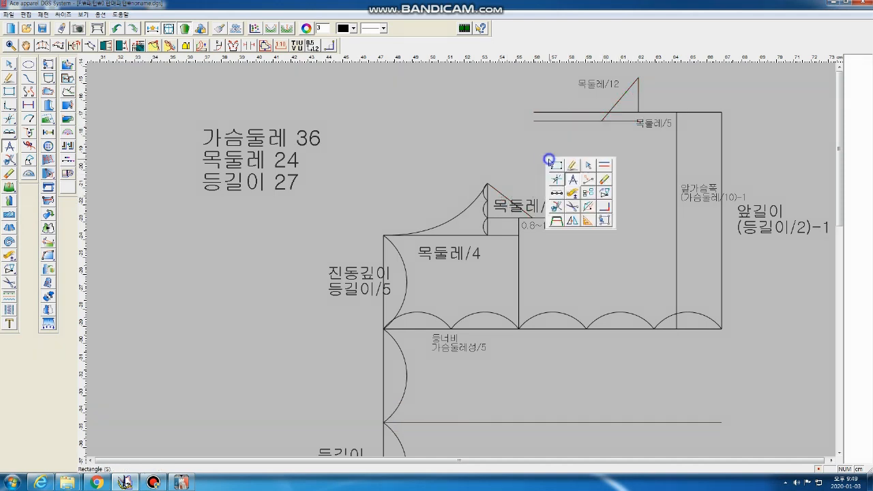
- Draw a straight front neck line about 5.2 cm long from the shoulder's neck point to the upper end of the front centre line
right_click(550, 161)
click(573, 165)
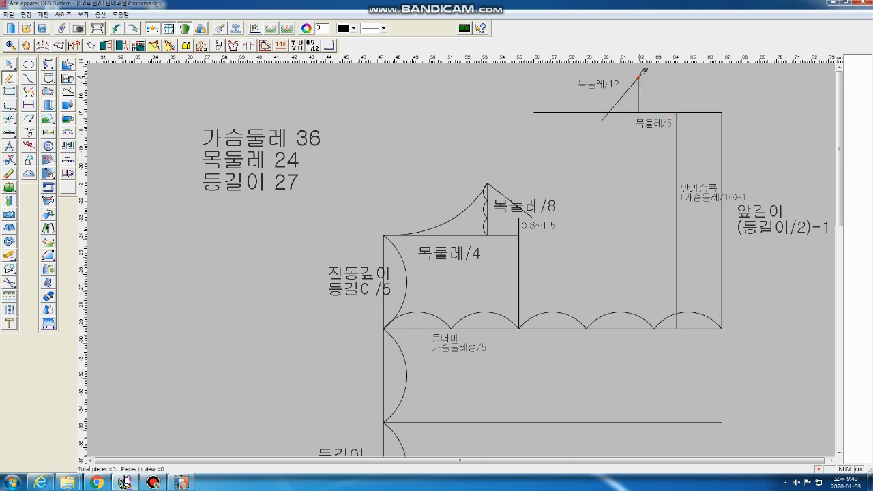
click(639, 78)
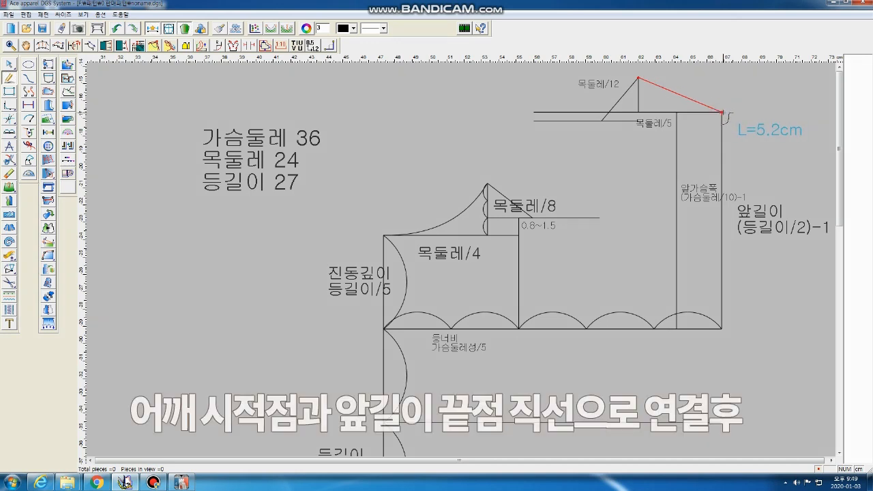
click(722, 112)
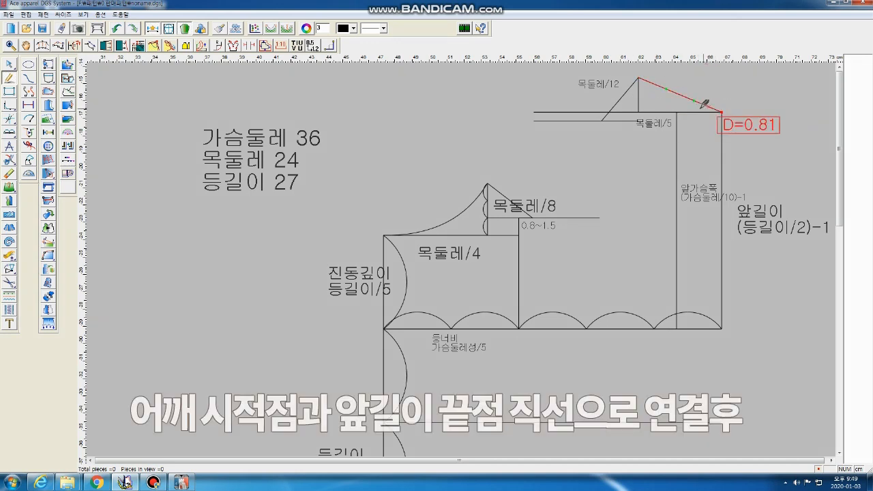
- Reshape the straight front neck line into a smooth curve using symmetric modification, with the front centre line as the mirror axis
right_click(750, 112)
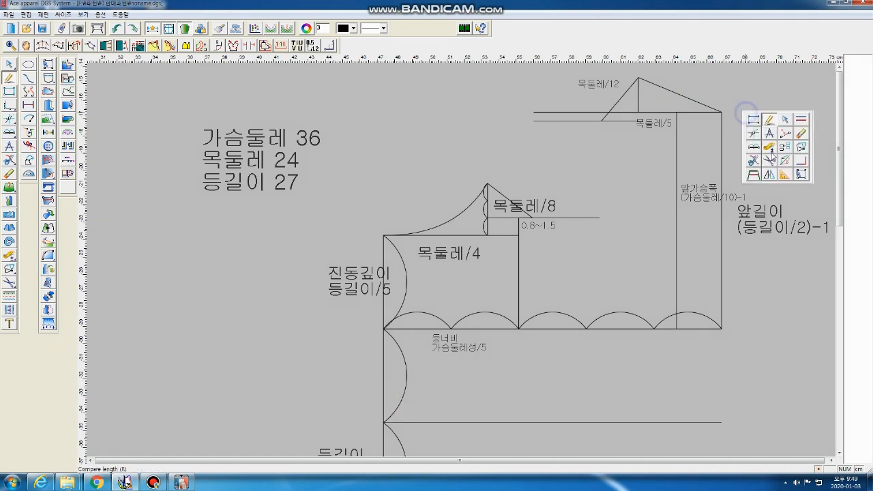
click(786, 161)
click(723, 148)
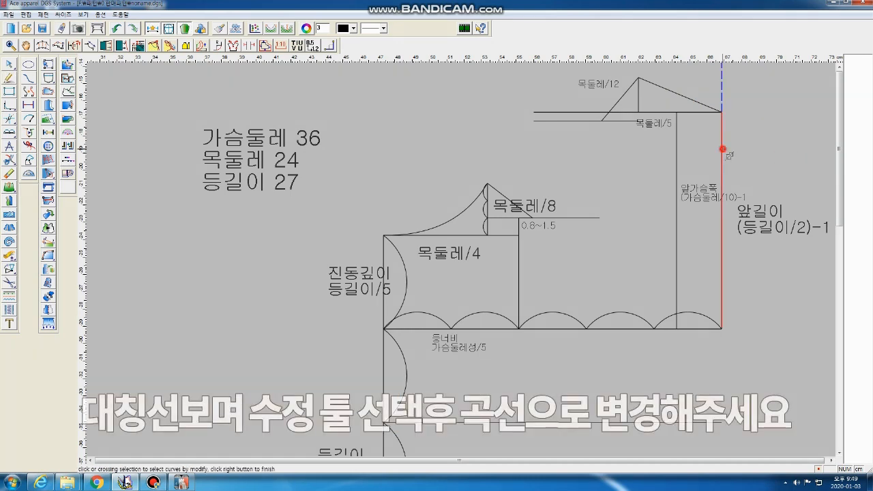
click(705, 103)
click(626, 100)
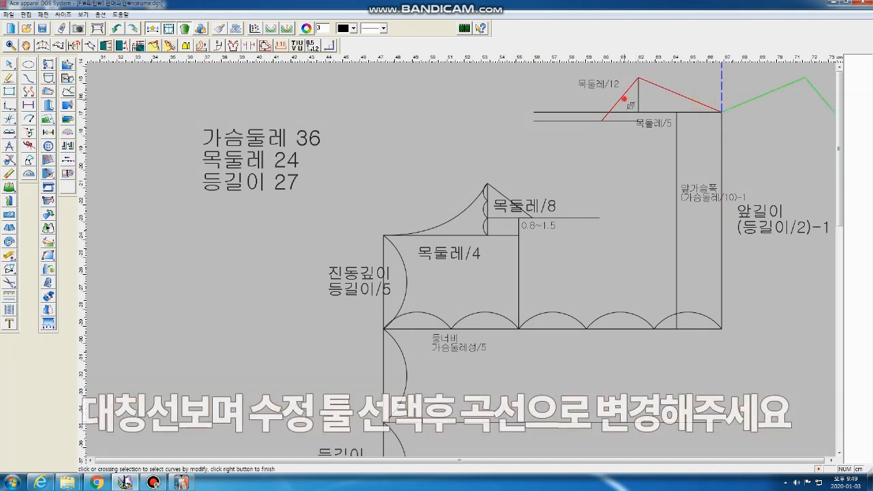
right_click(736, 84)
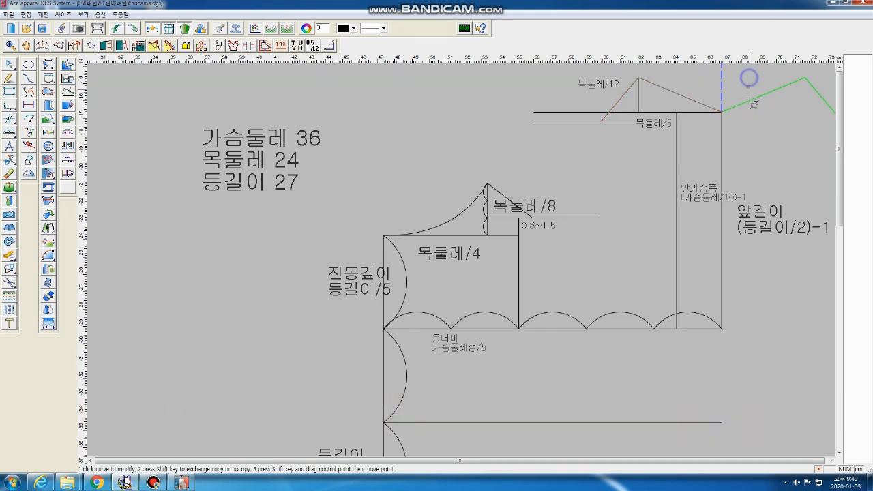
click(710, 107)
click(713, 112)
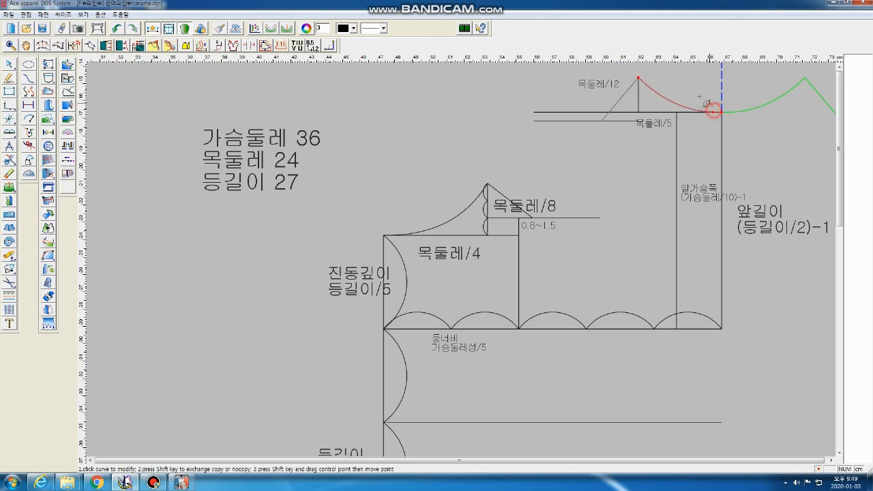
right_click(696, 86)
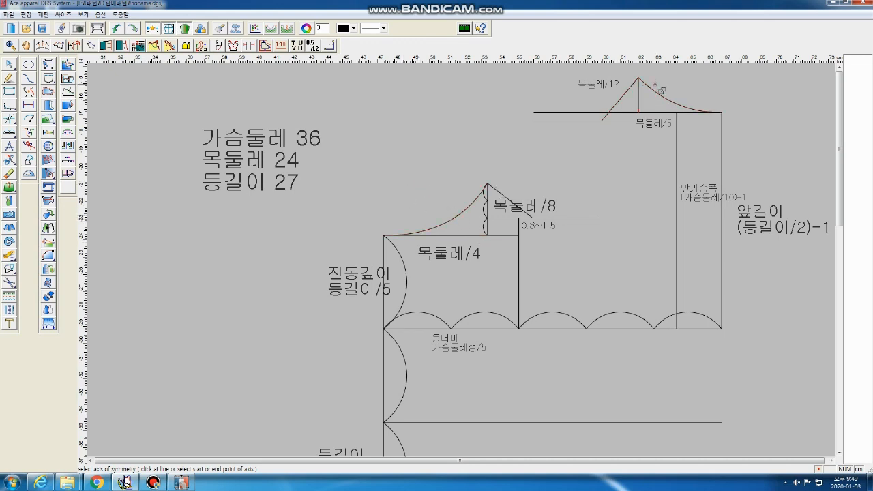
- Measure the combined length of the back and front neck curves and close the length comparison
right_click(453, 130)
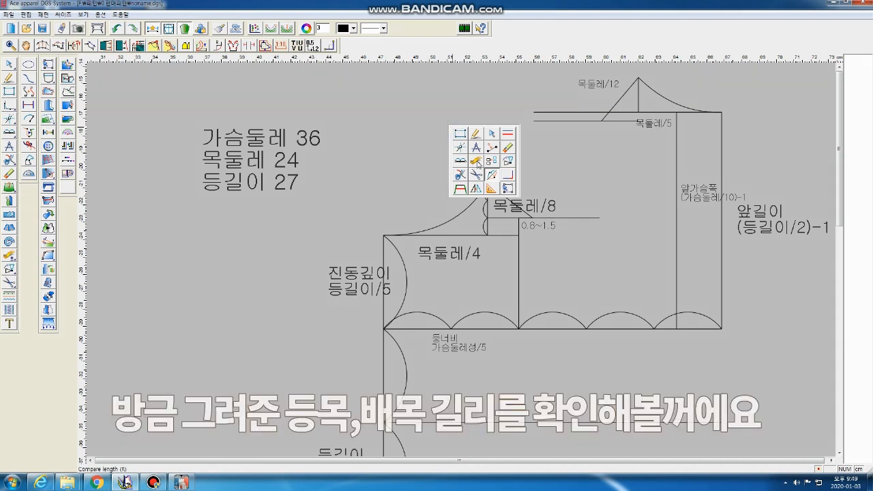
click(477, 164)
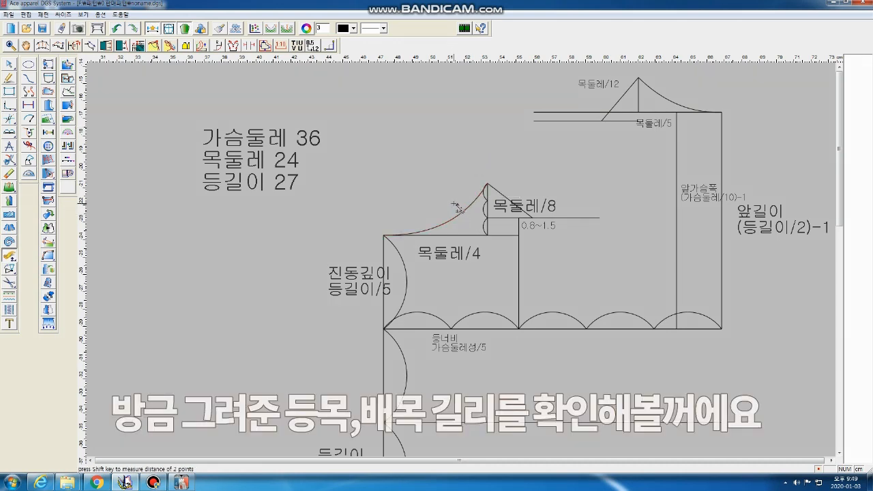
click(461, 219)
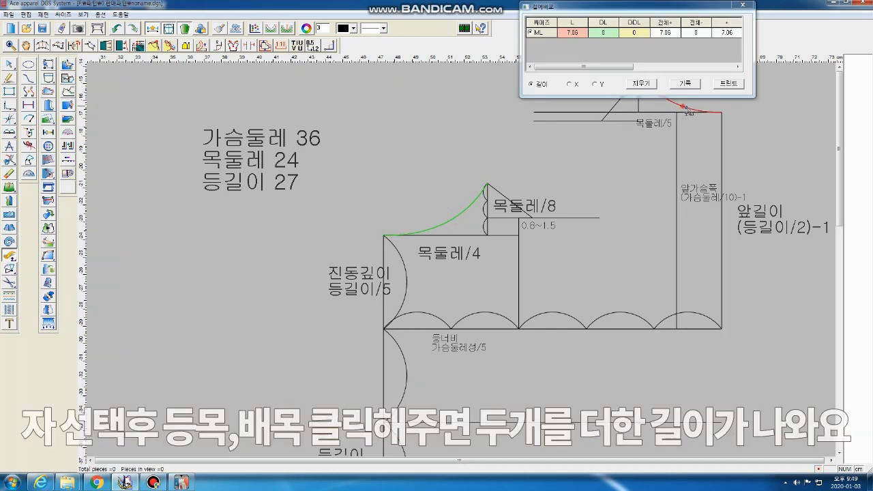
click(685, 109)
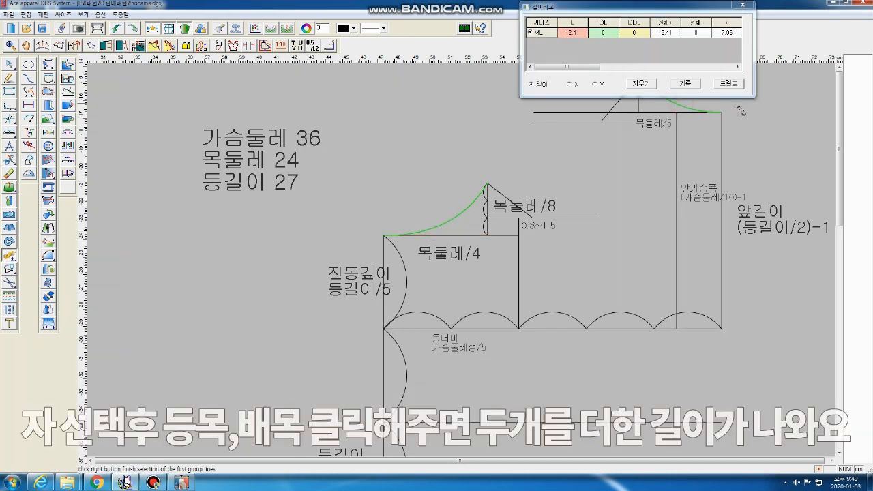
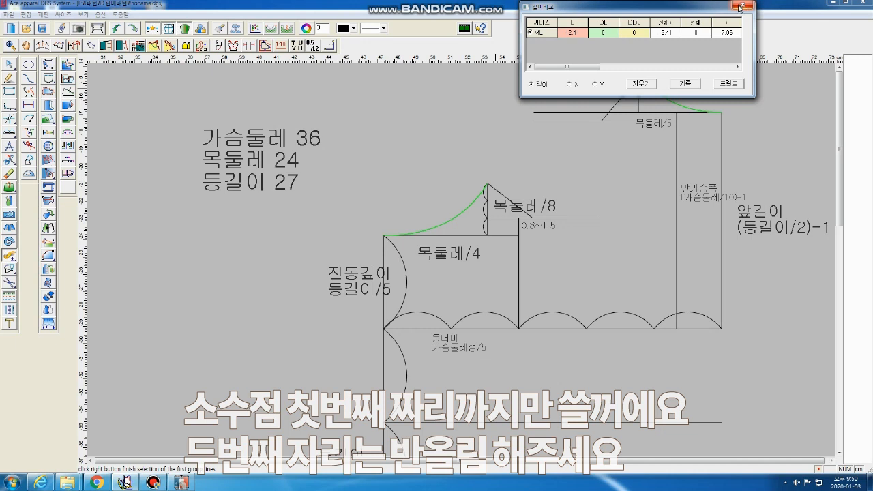
click(742, 6)
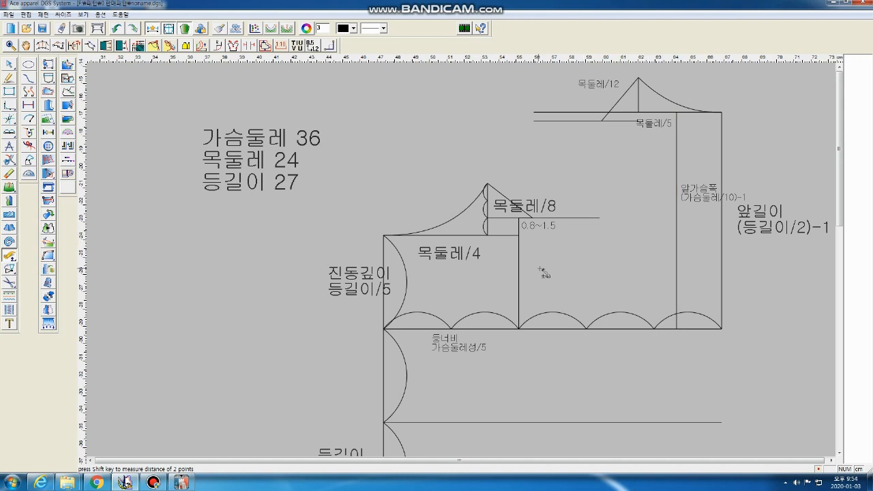
- Divide the back armhole depth line into 2 equal parts and the front chest width line into 3
right_click(534, 246)
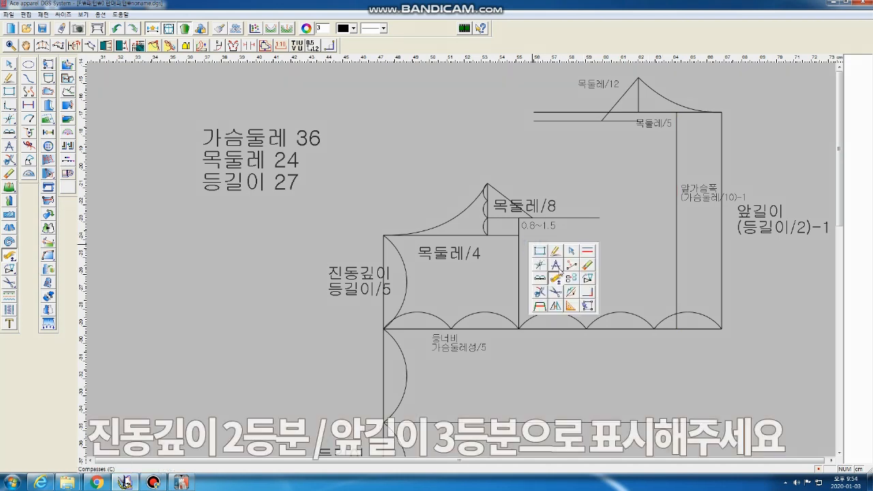
click(540, 282)
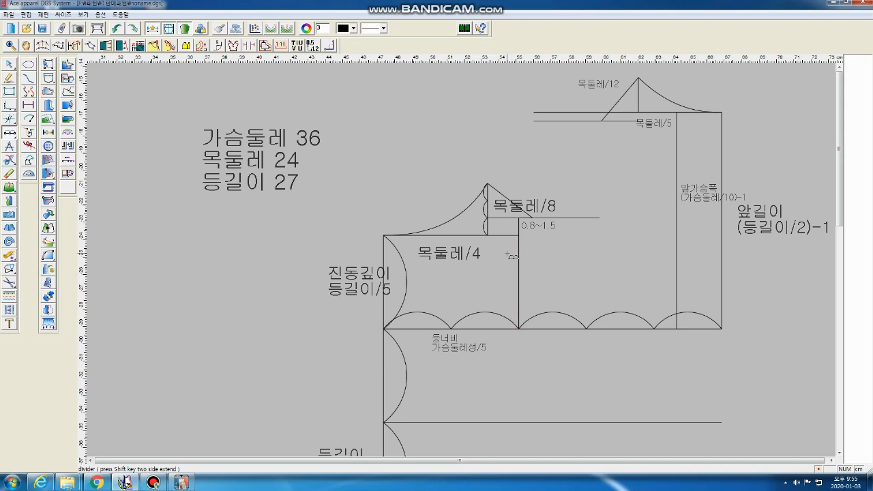
key(2)
click(519, 267)
key(3)
click(676, 259)
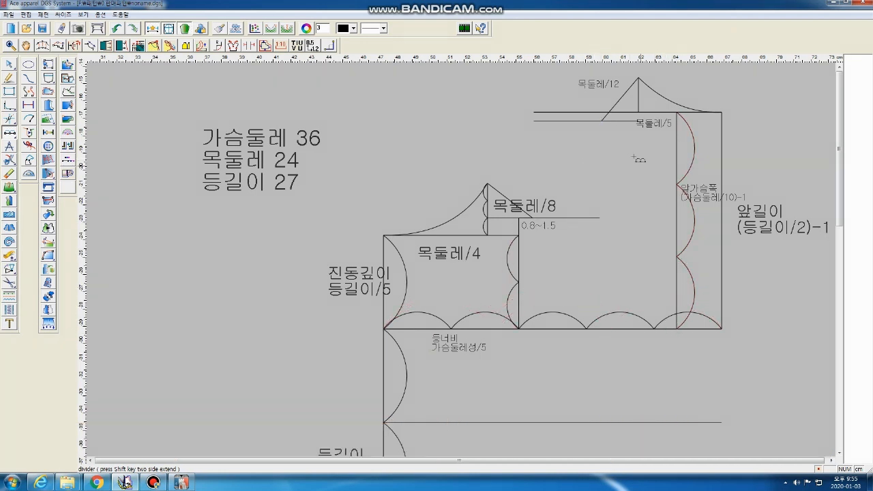
- Draw an armhole curve about 25.8 cm long from back to front shoulder end, through the back midpoint, chest-line division and lower front third point
right_click(542, 141)
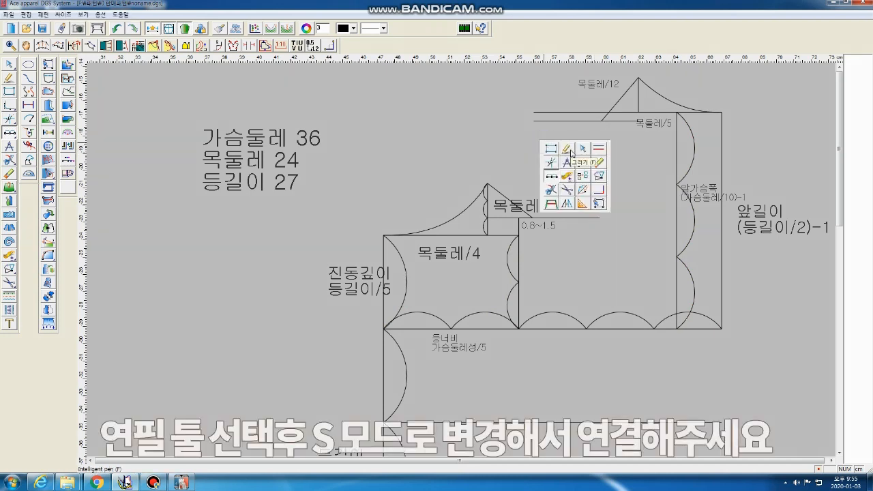
click(570, 150)
click(570, 150)
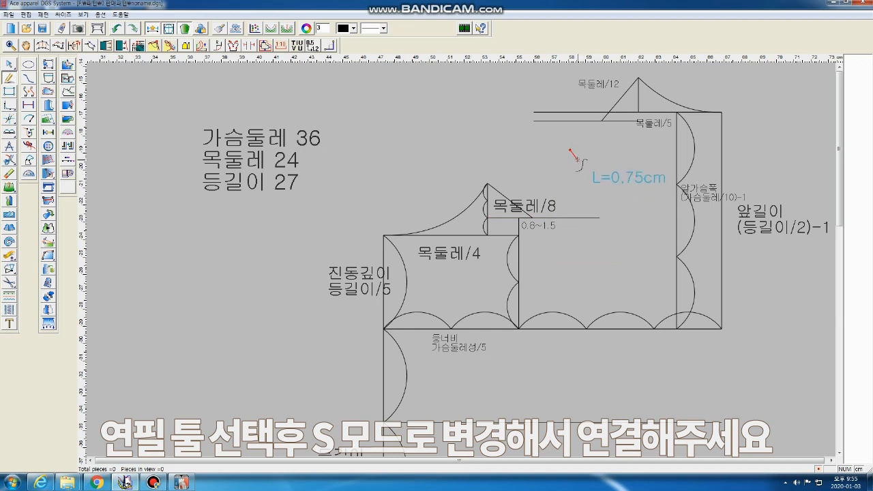
right_click(638, 176)
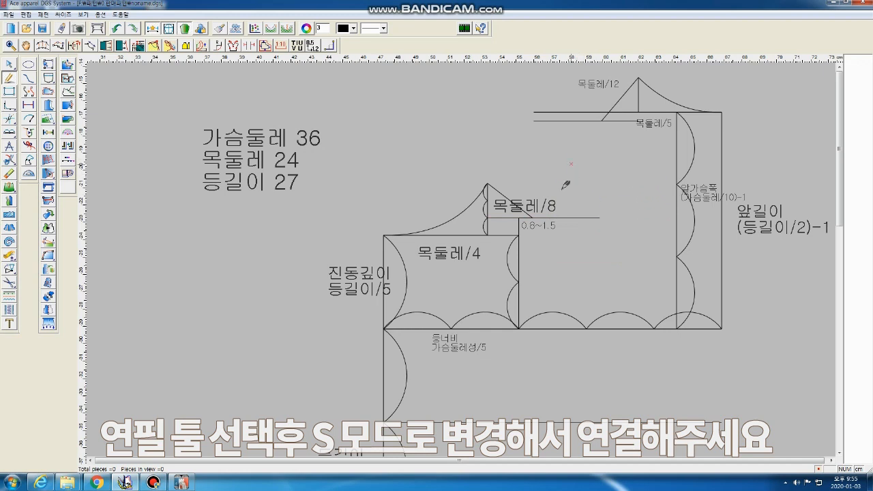
click(532, 216)
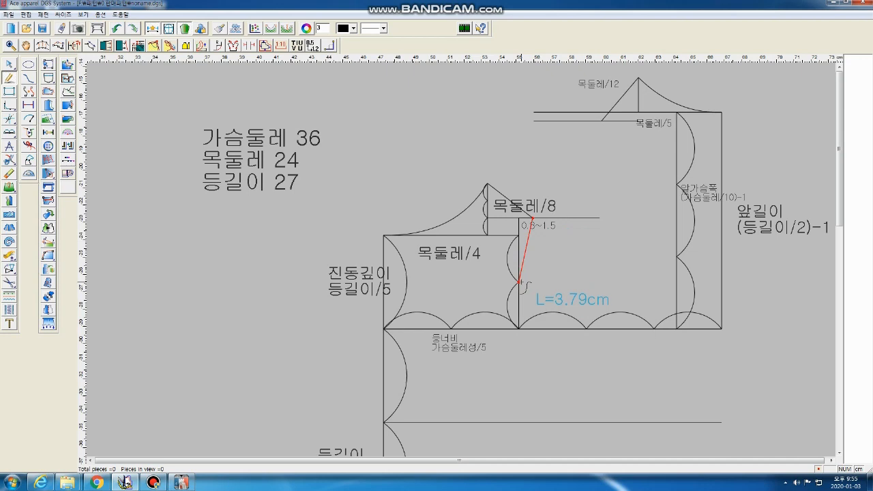
click(521, 282)
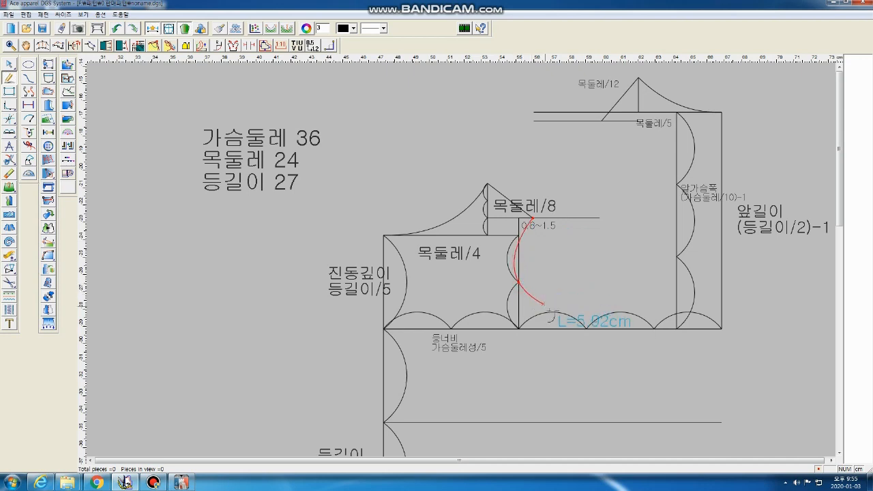
click(585, 330)
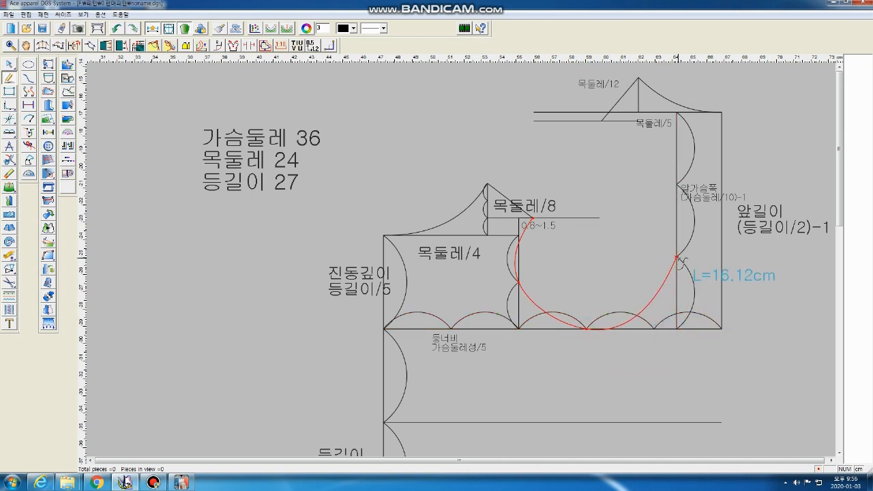
click(676, 257)
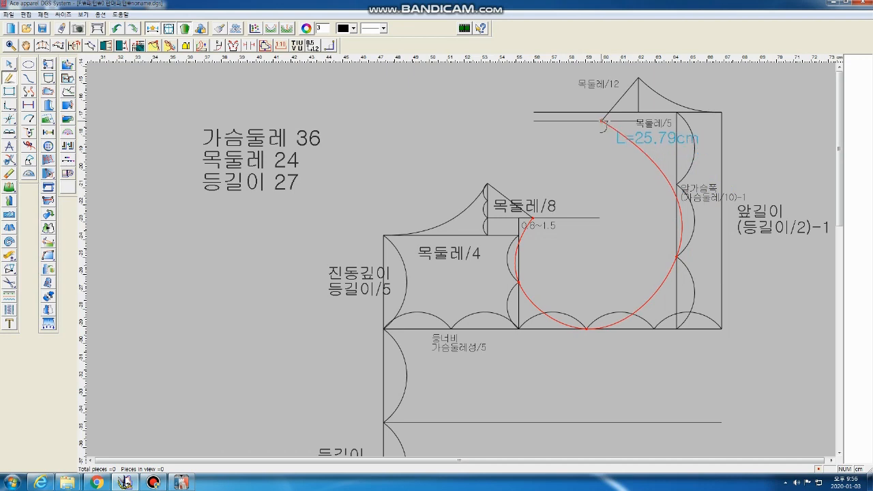
right_click(602, 121)
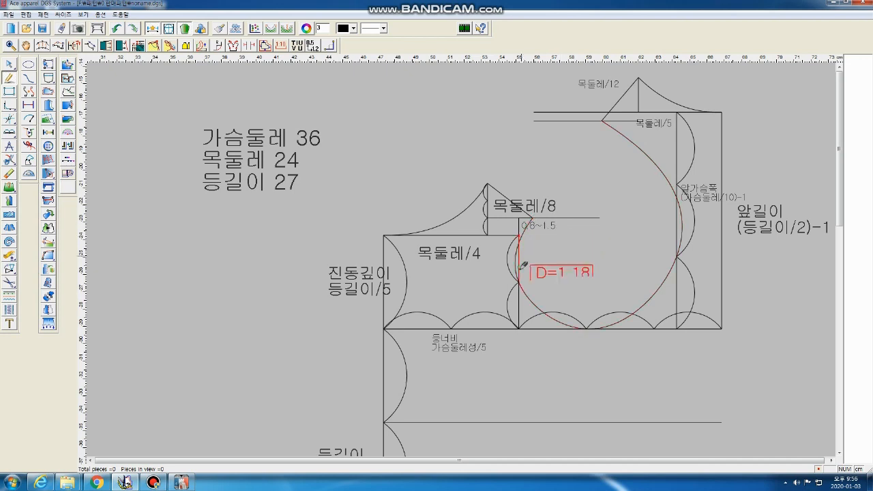
- Adjust the armhole curve with the Modify tool, pulling its lower front section slightly outward
right_click(562, 162)
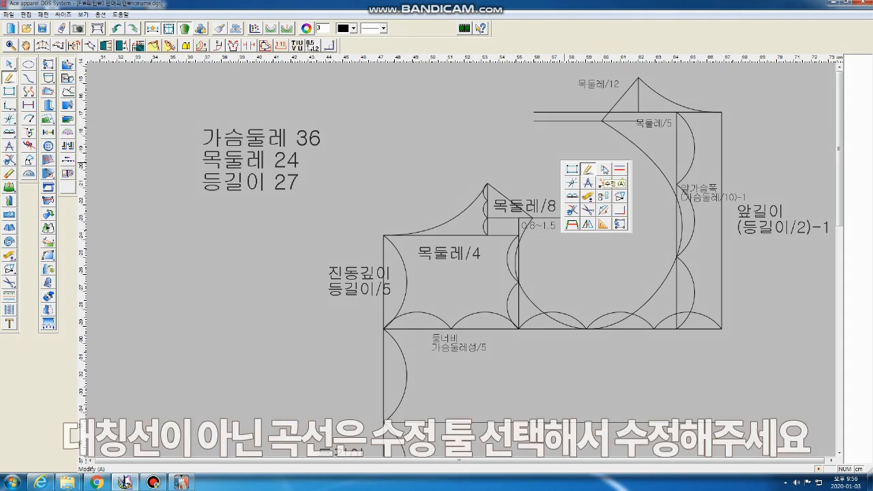
click(605, 172)
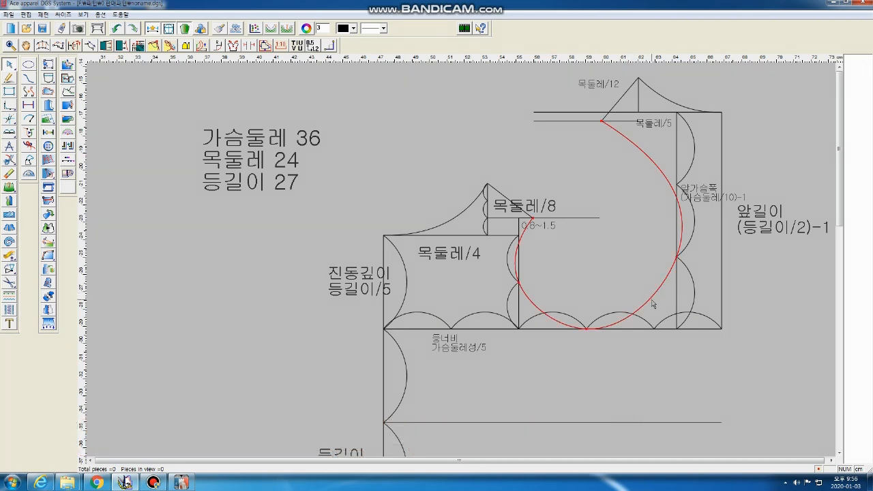
click(652, 302)
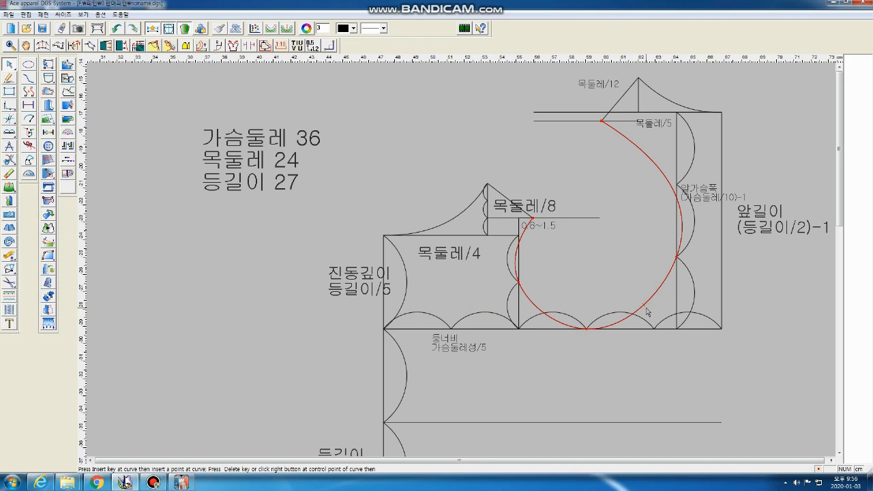
mouse_move(647, 311)
mouse_down()
mouse_move(659, 306)
mouse_move(652, 314)
mouse_up()
click(632, 286)
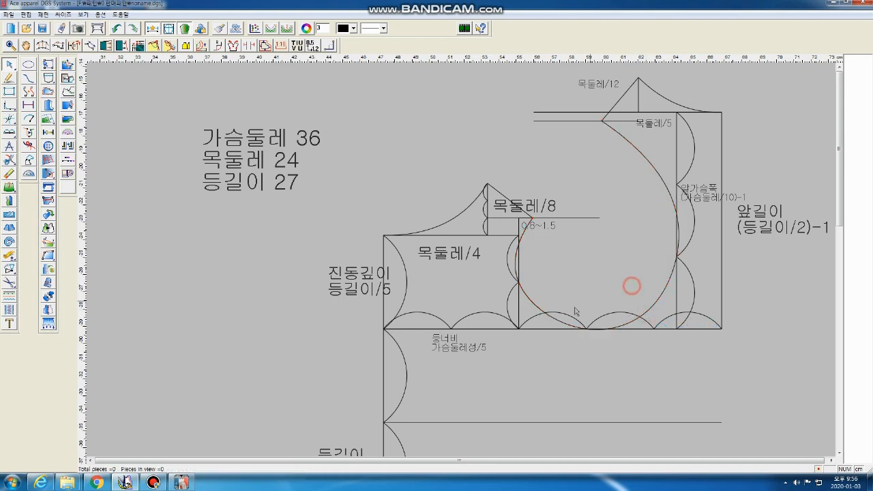
- Refine the armhole curve with the Modify tool, rounding its back and lower back sections and pulling the upper front section slightly inward
click(552, 320)
click(626, 280)
click(623, 279)
click(522, 286)
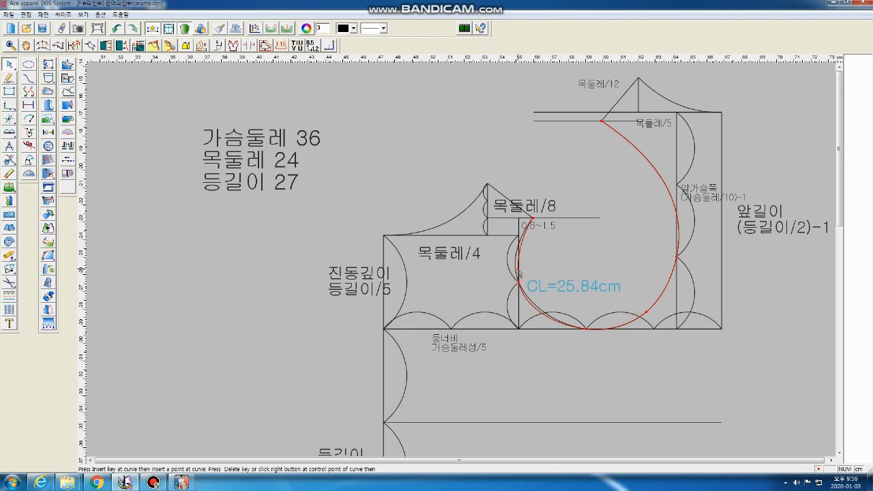
drag(519, 273, 521, 279)
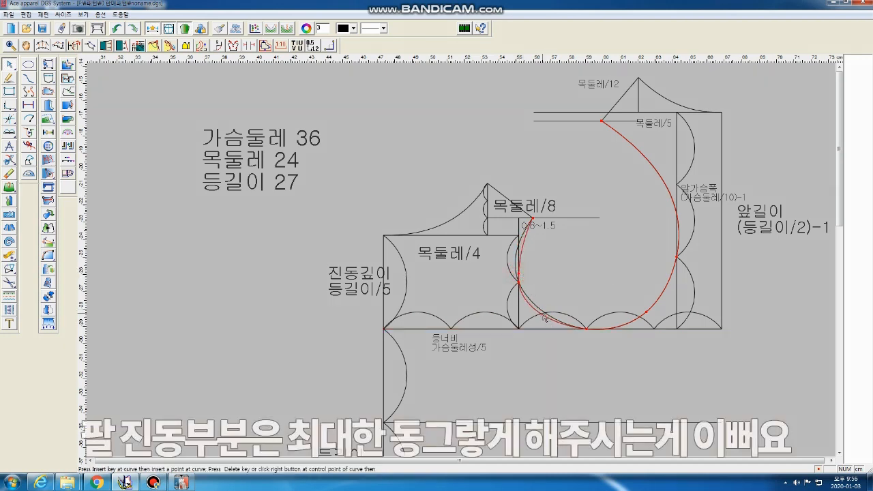
drag(544, 319, 545, 319)
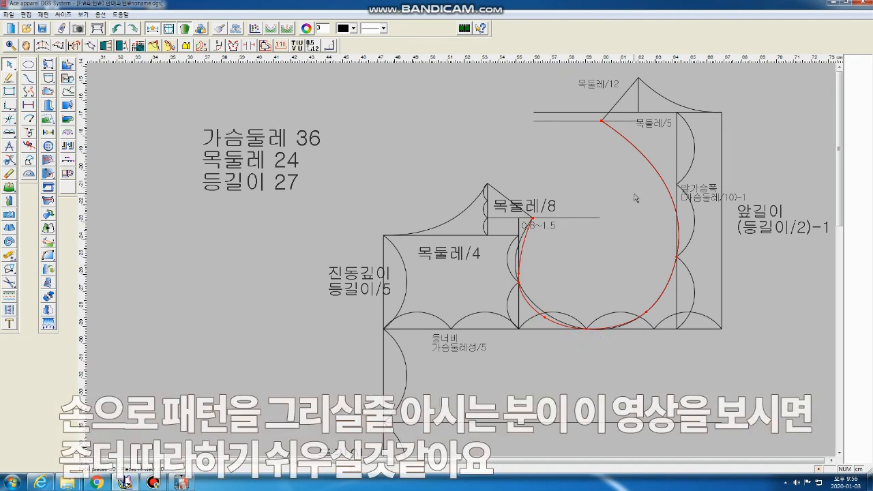
drag(649, 166, 639, 150)
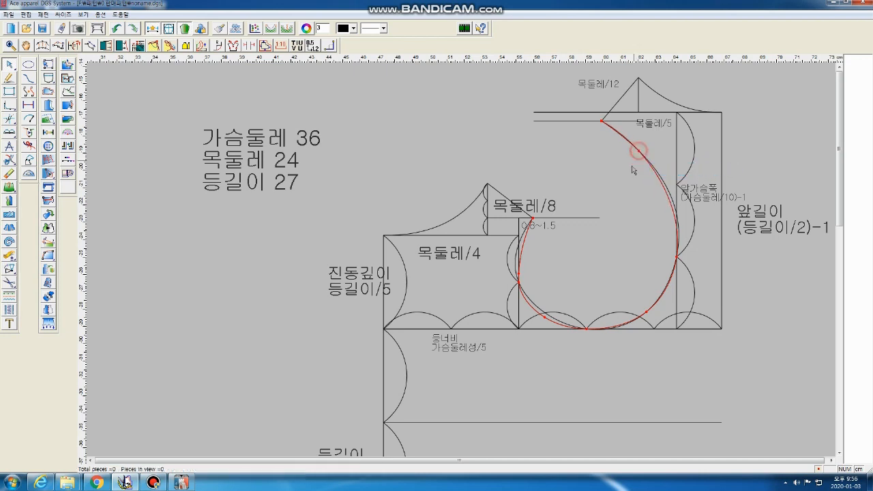
click(630, 173)
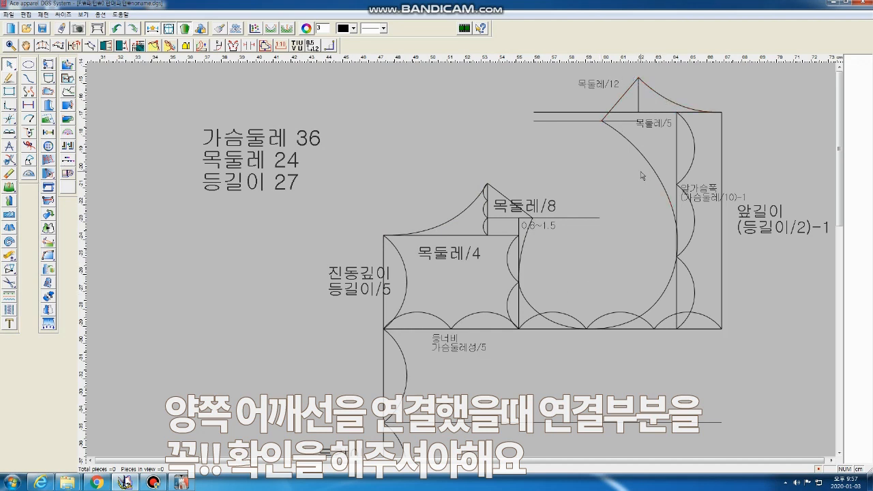
- Pair the back shoulder line with the front shoulder line at their neck points for a curve alignment check
scroll(641, 174, up, 1)
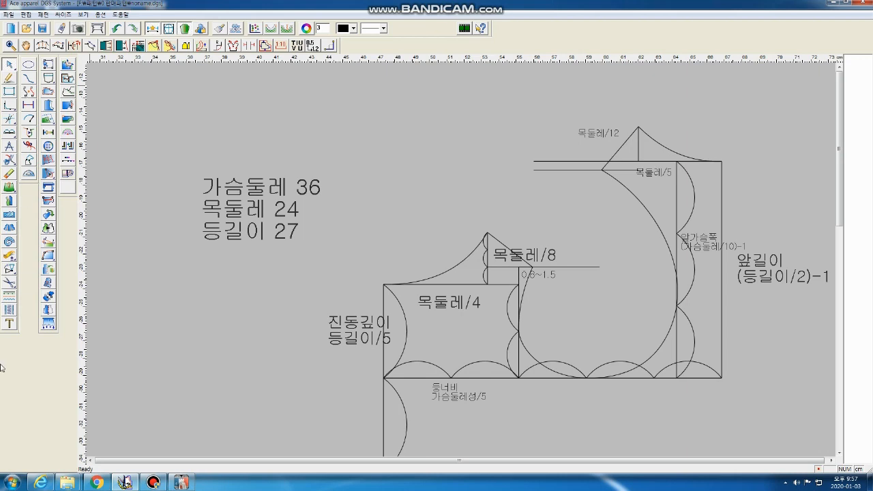
mouse_move(8, 109)
click(31, 163)
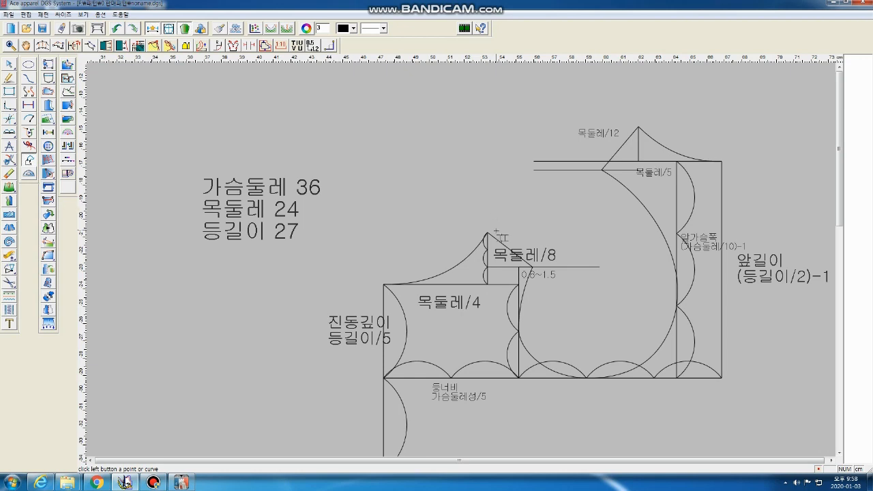
click(498, 237)
click(487, 233)
right_click(508, 211)
click(530, 266)
click(501, 241)
click(496, 239)
click(486, 239)
click(634, 133)
right_click(639, 136)
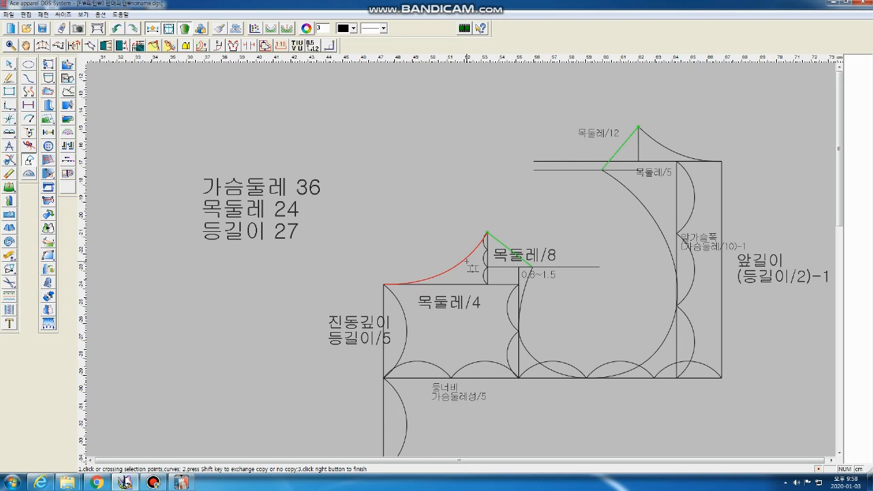
- Transfer the back neck curve and armhole curve across the paired shoulder lines to inspect the joins, and undo the transfer
click(471, 267)
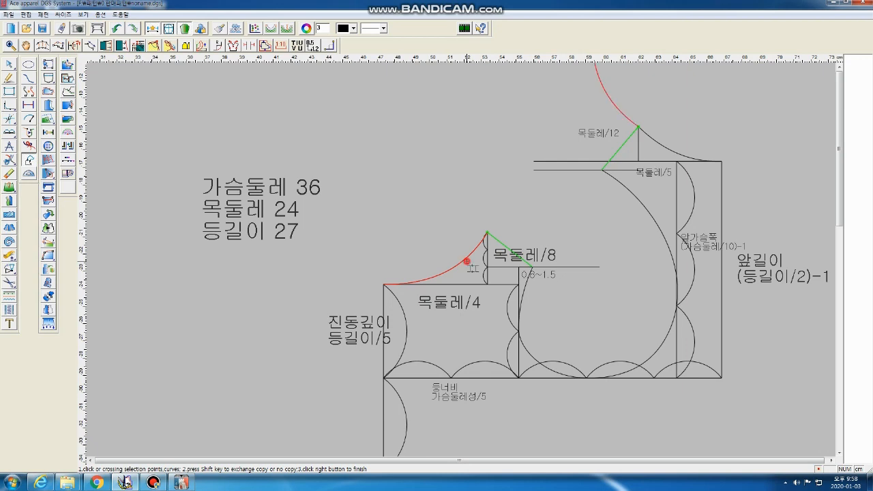
click(651, 136)
click(529, 281)
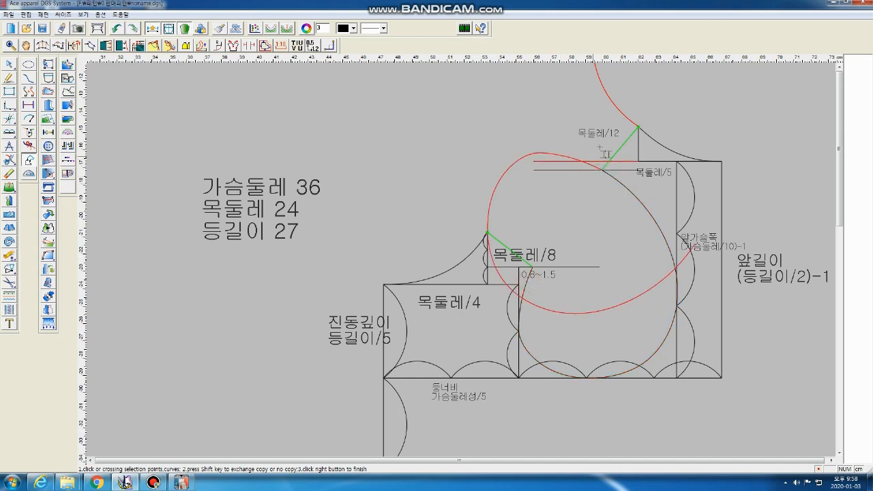
click(613, 170)
right_click(569, 196)
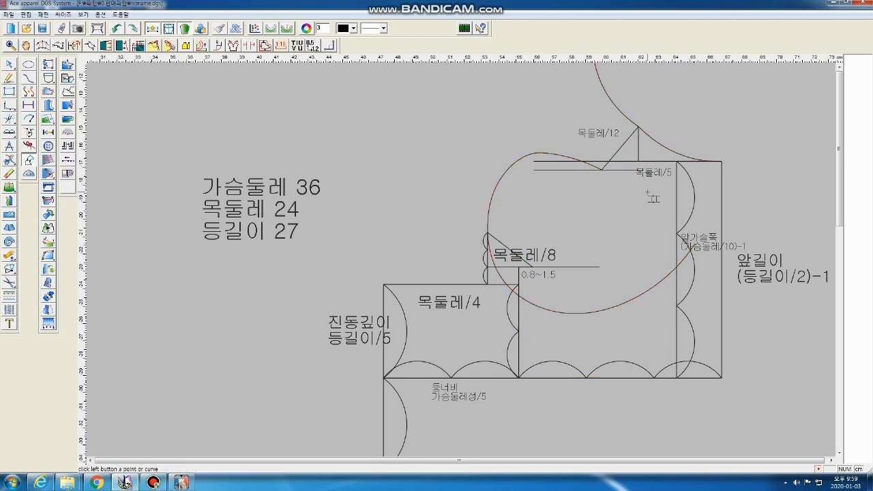
key(ctrl+z)
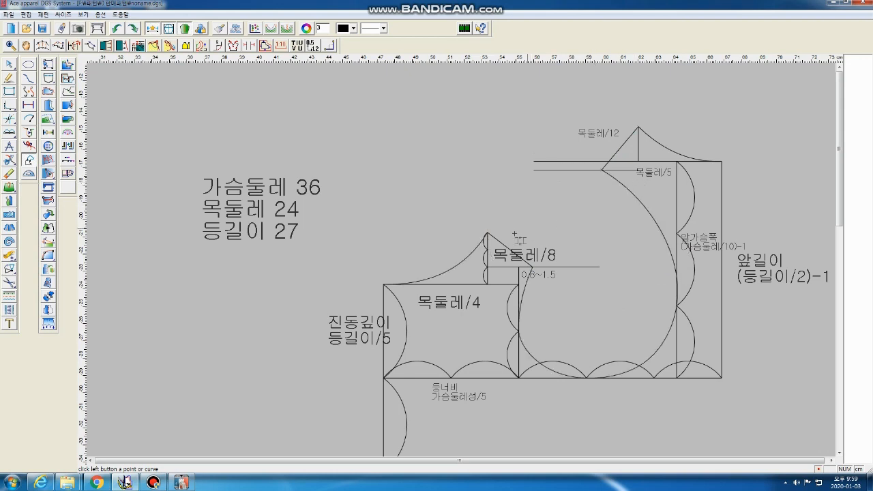
- Preview the back neck and armhole curves across the joined shoulder lines once more to check their continuity
click(502, 243)
click(476, 250)
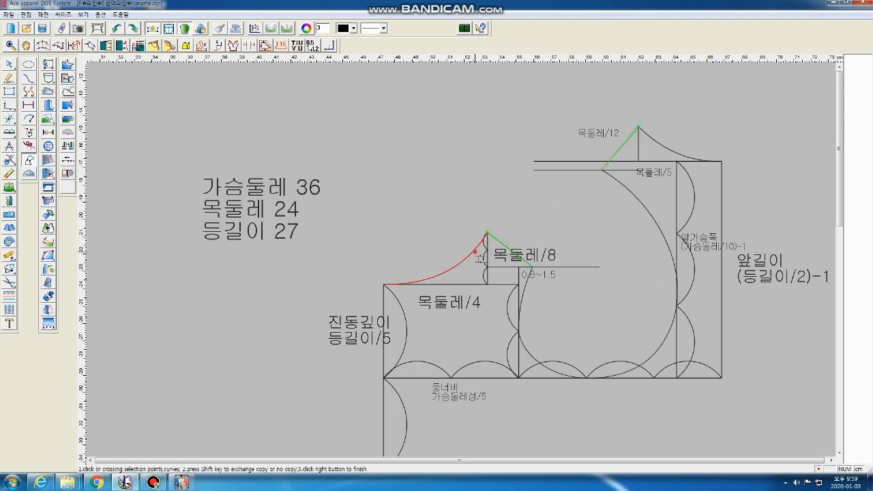
click(530, 276)
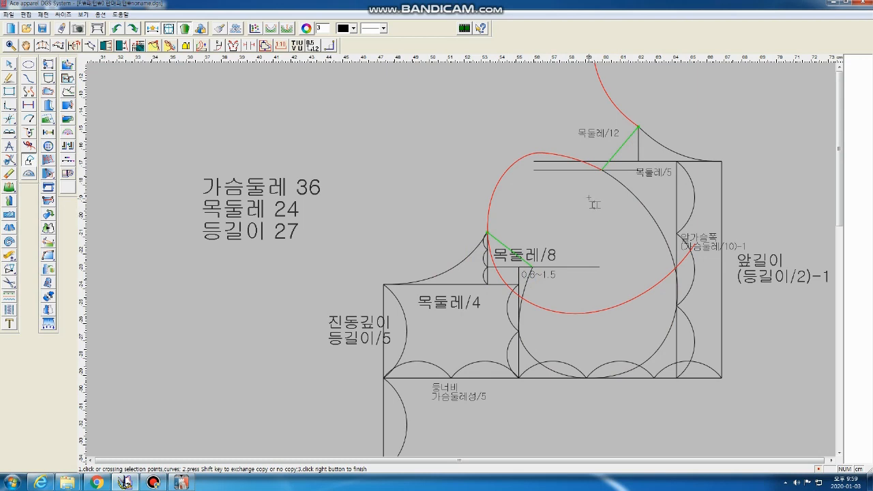
right_click(594, 198)
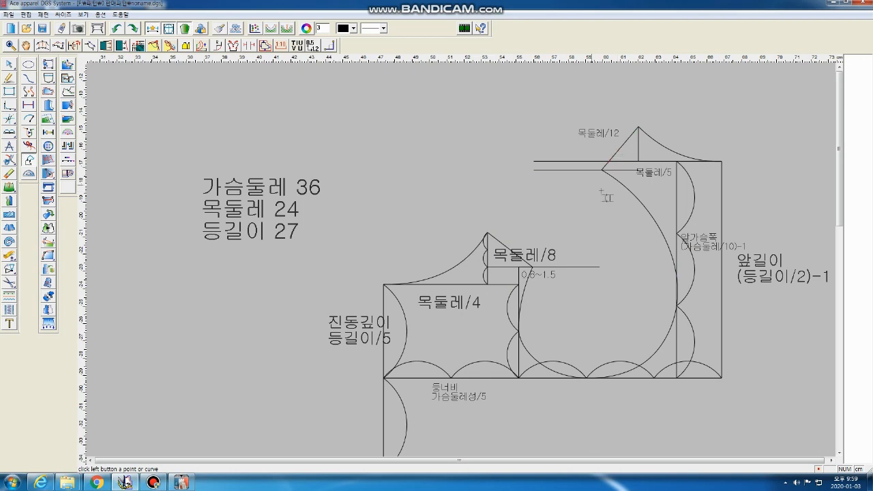
- Draw a vertical side line 11.8 cm long downward from the underarm point where the armhole curve meets the chest line
scroll(677, 259, down, 2)
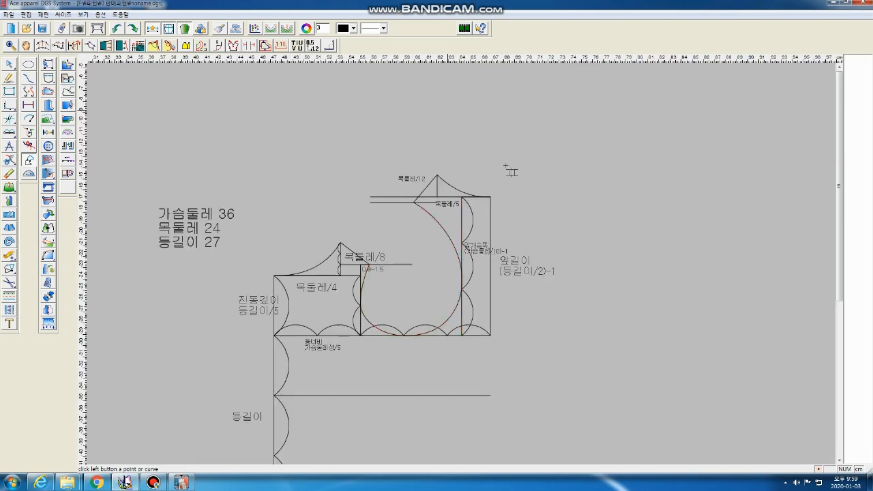
scroll(434, 260, down, 3)
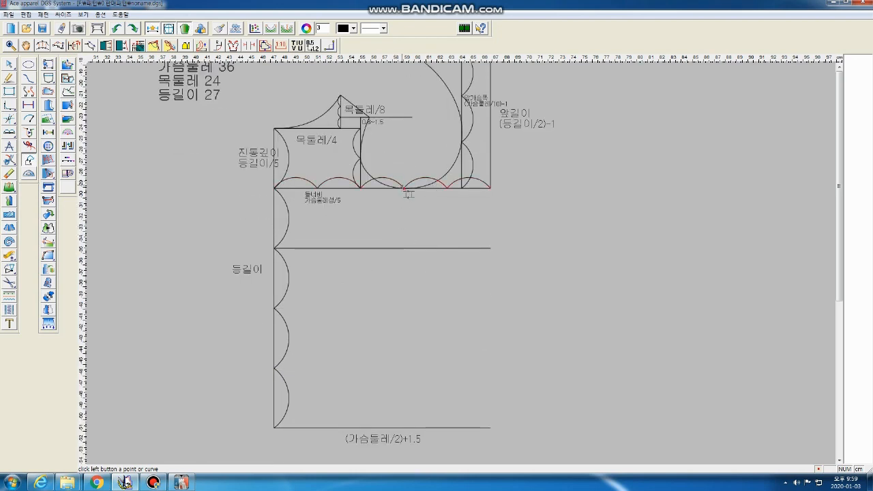
right_click(398, 141)
click(422, 147)
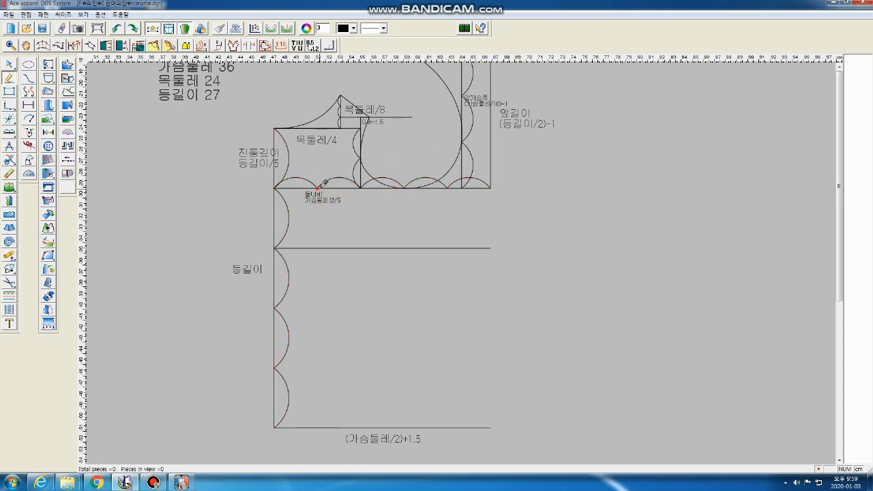
click(403, 187)
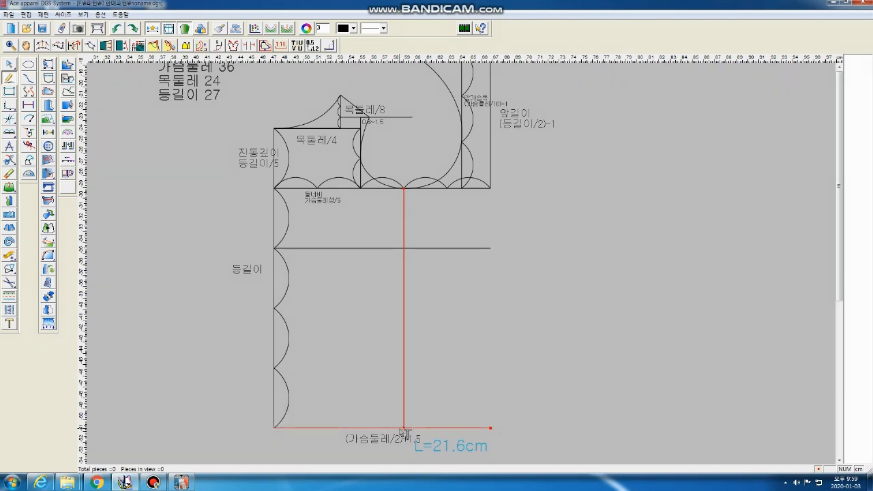
click(409, 317)
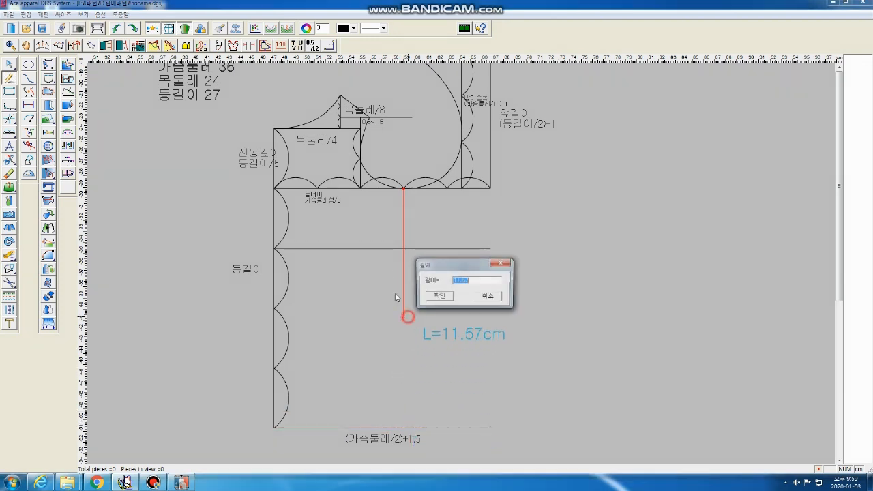
text(11)
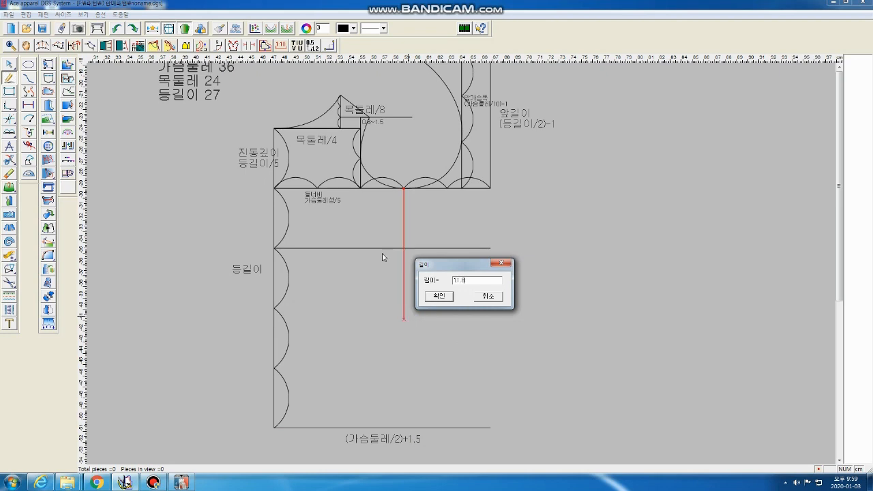
key(Return)
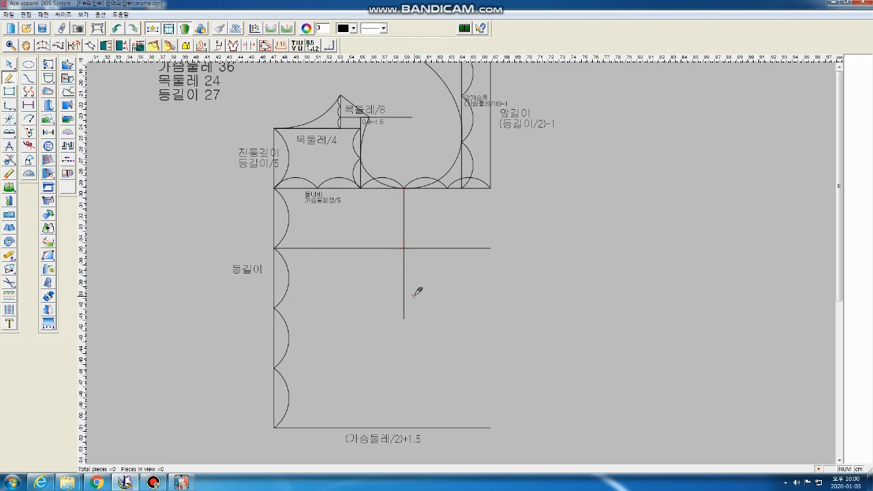
- Label the side line with the text "(겨드랑이점~등길이끝 길이/2)+1" in a smaller font, placed beside the line
click(10, 323)
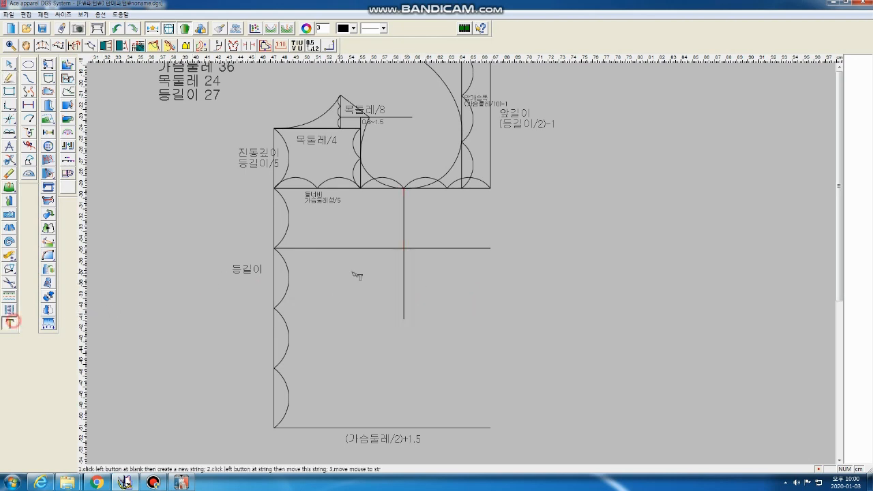
click(424, 268)
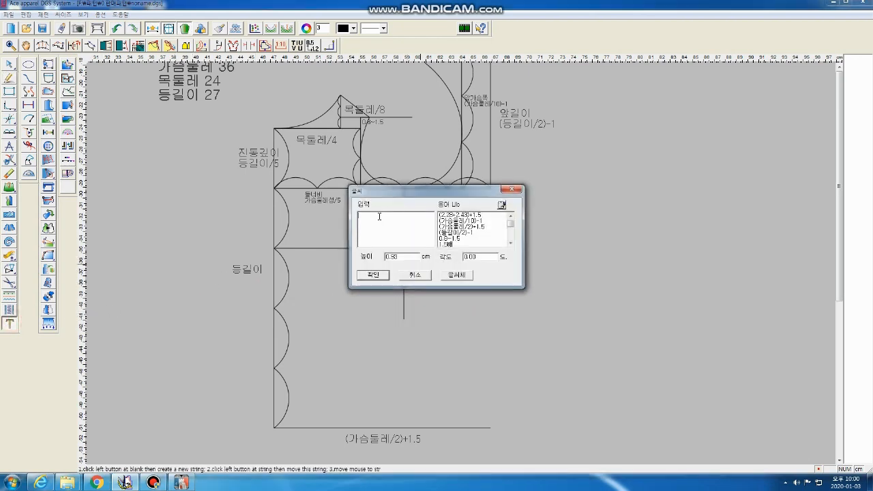
text(겨드랑이)
text(끝 길이/2)+1)
click(359, 216)
text(()
click(456, 274)
click(486, 193)
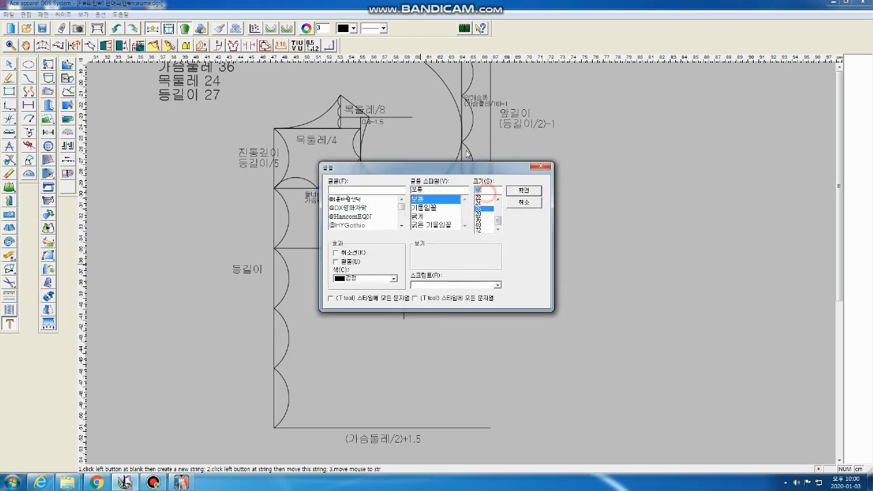
key(Return)
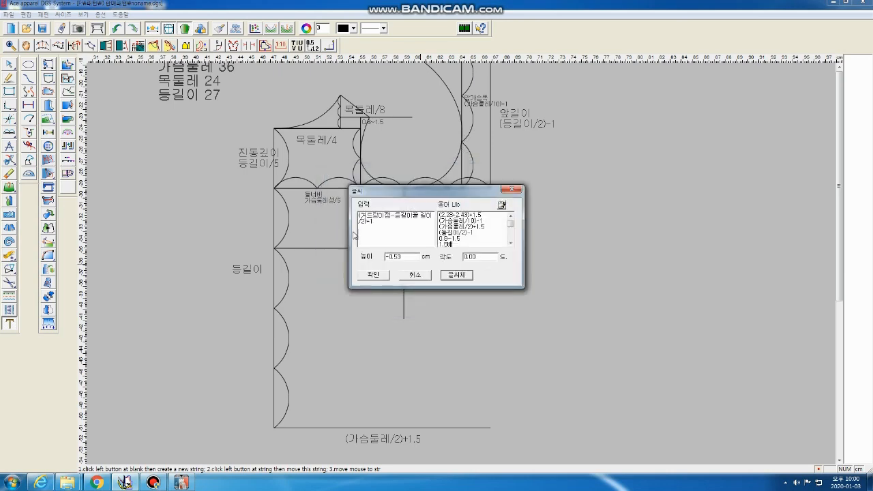
click(373, 275)
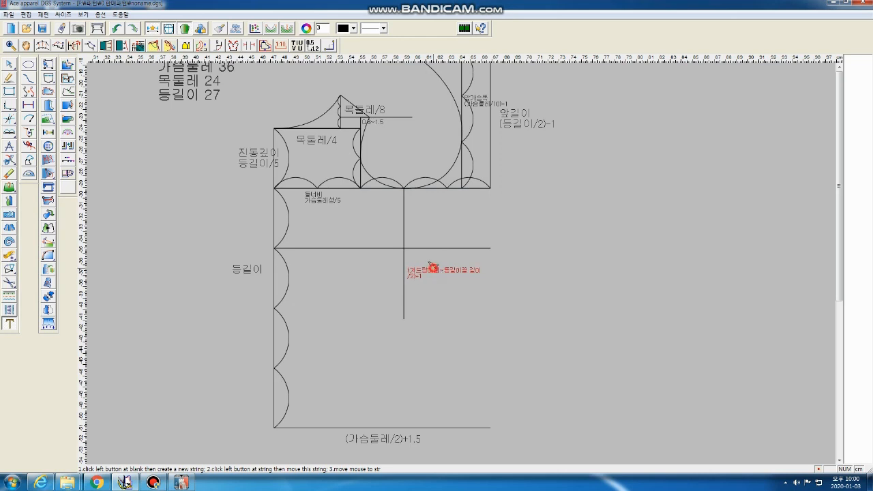
click(440, 272)
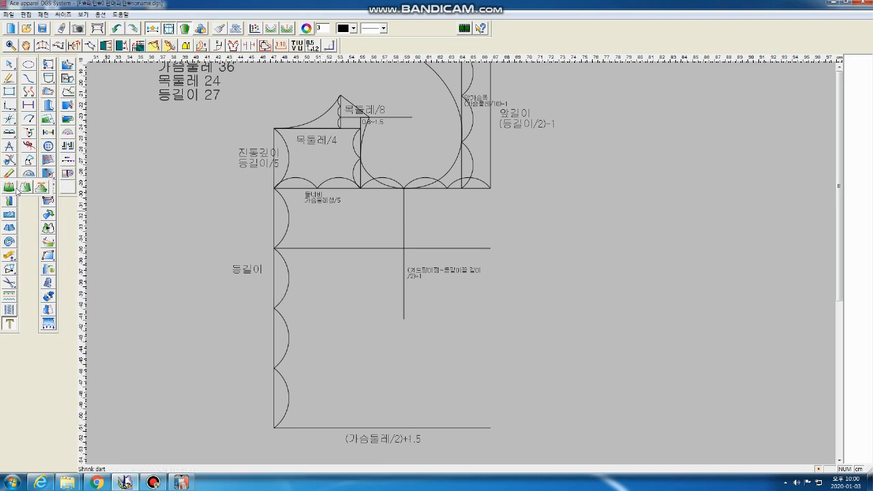
- Create a parallel copy of the horizontal line below the chest line, passing through the side line's lower end
right_click(210, 190)
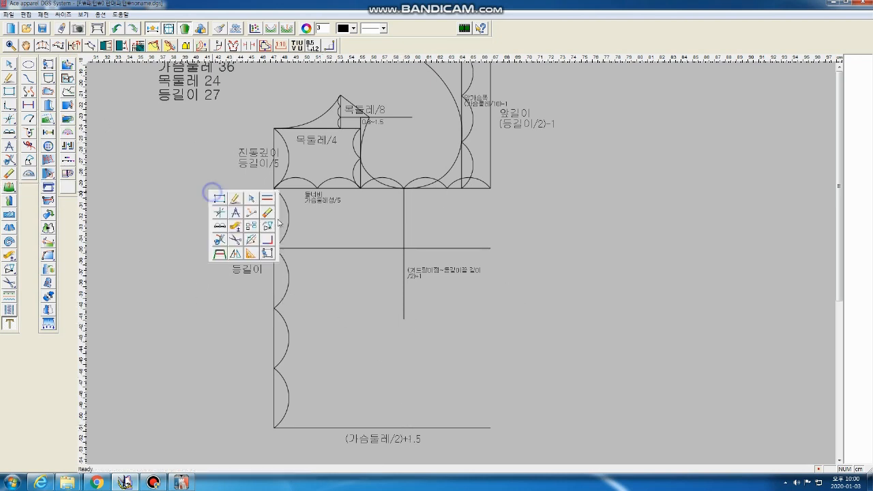
click(267, 197)
click(372, 248)
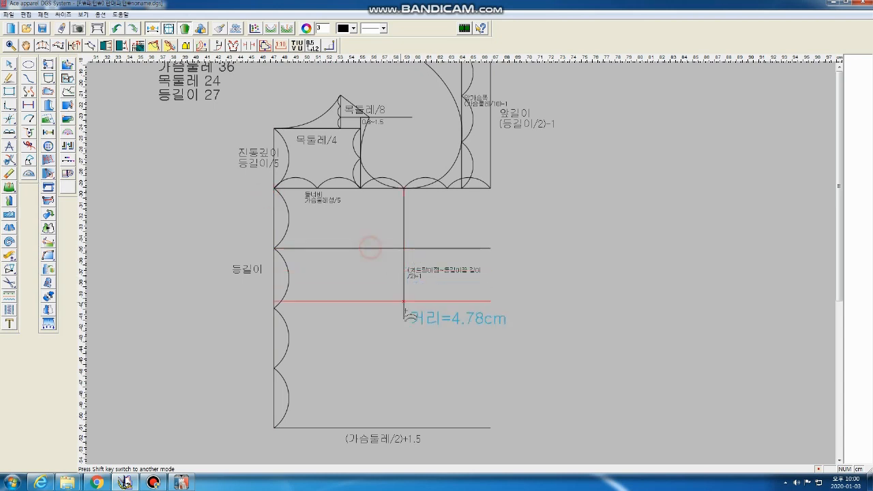
click(403, 318)
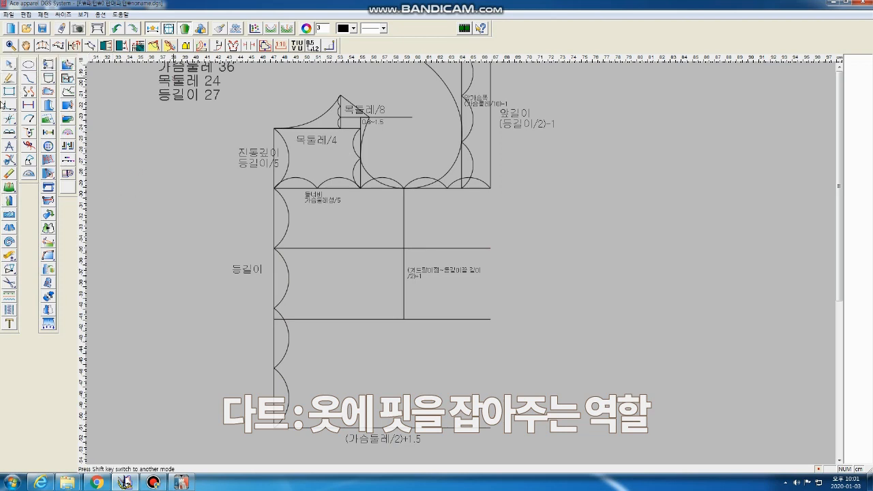
- Add a shrink dart 1.4 cm wide on the lower horizontal guide line, using the vertical side line as the dart centre
click(10, 189)
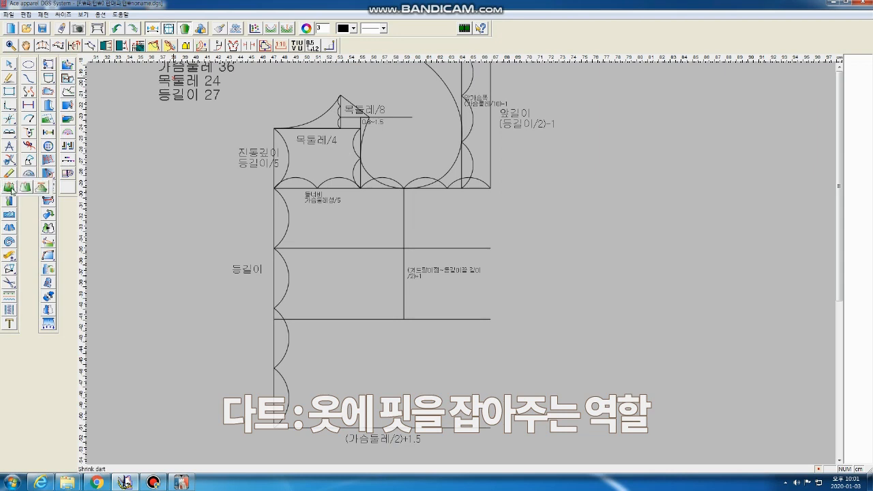
click(10, 188)
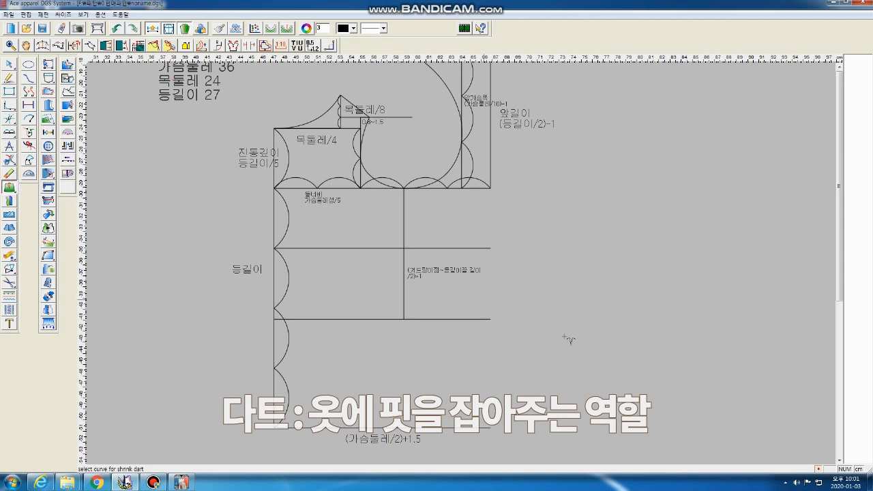
click(423, 319)
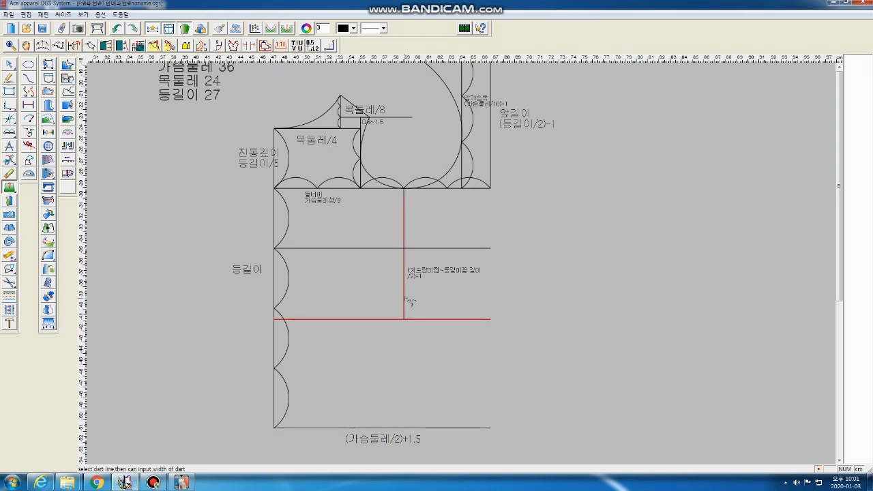
click(405, 301)
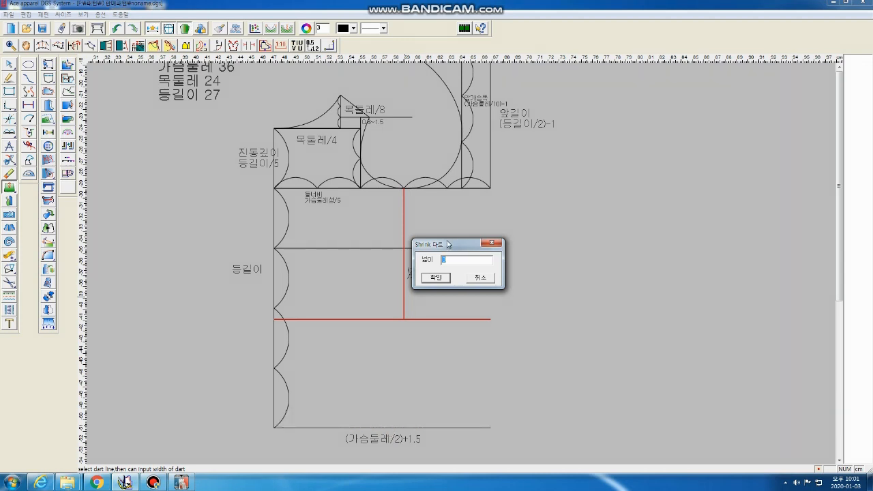
text(1.6)
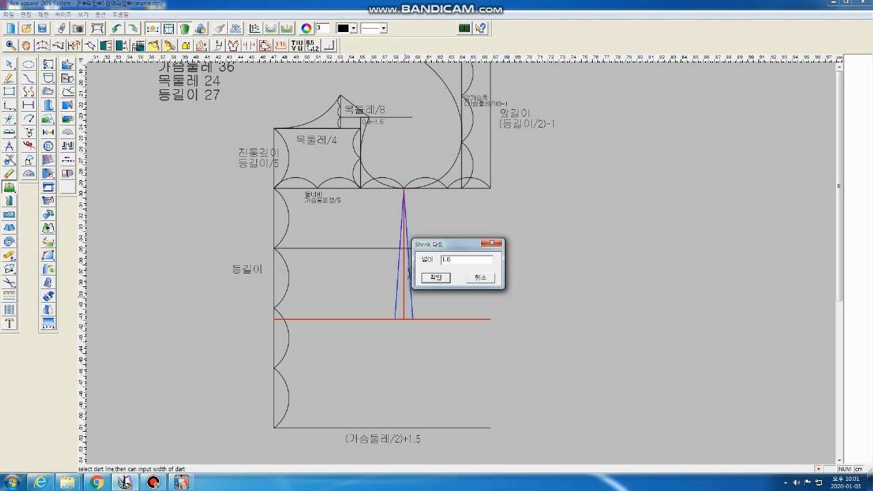
key(BackSpace)
text(4)
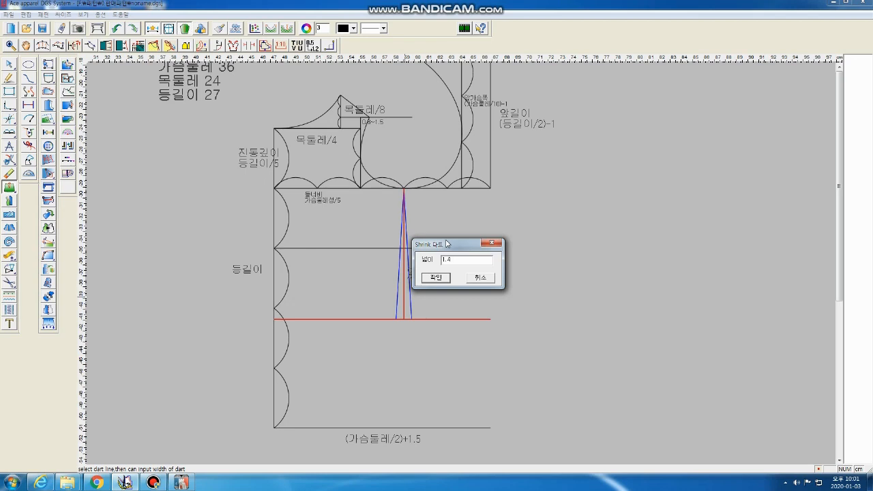
key(Return)
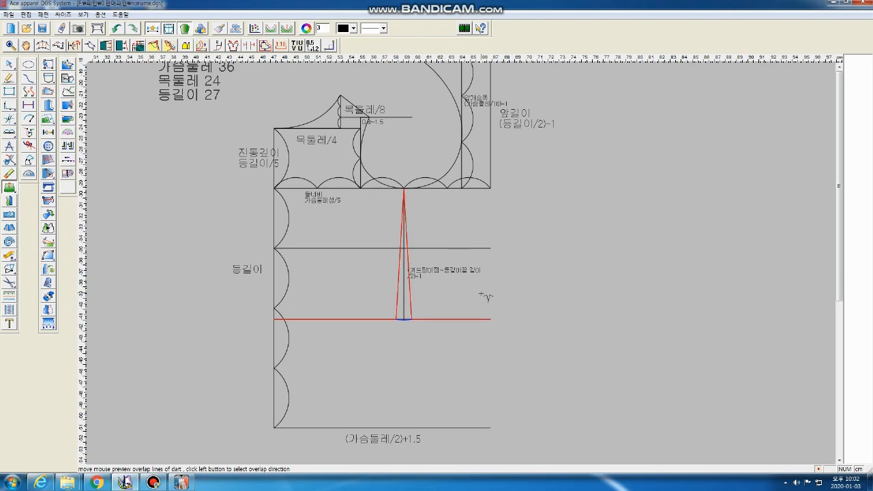
right_click(477, 292)
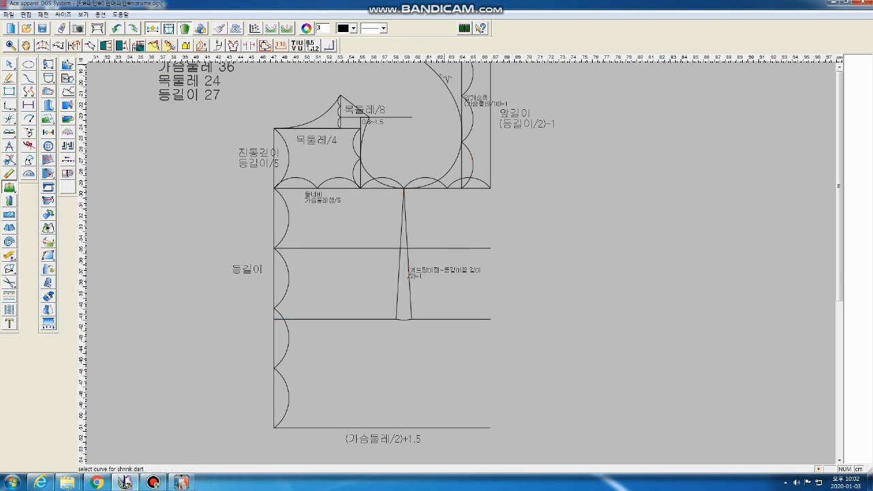
- Erase the horizontal guide line segments on both sides of the dart's lower end
right_click(423, 363)
click(481, 382)
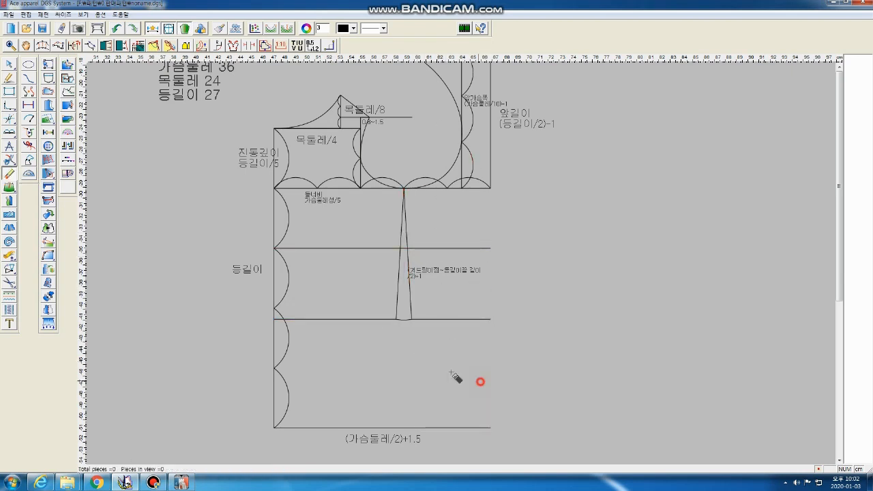
click(370, 319)
click(442, 320)
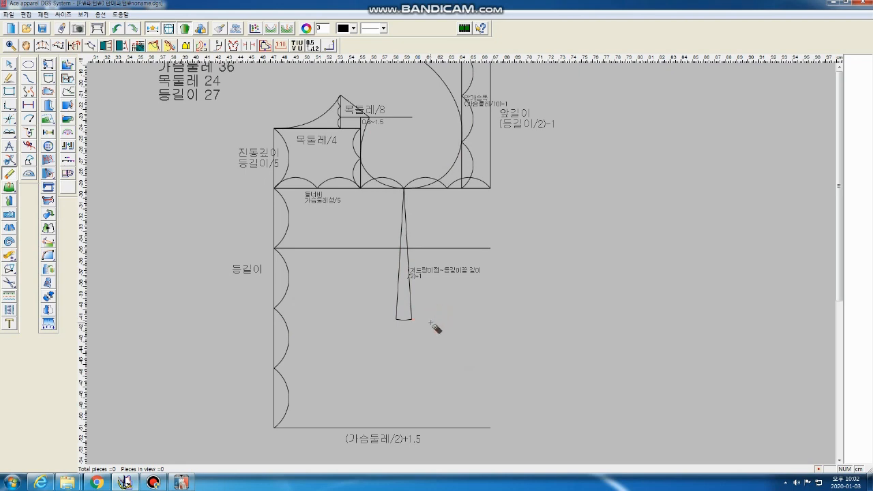
- Draw a vertical line 6.4 cm long downward from the front end of the chest line
right_click(332, 336)
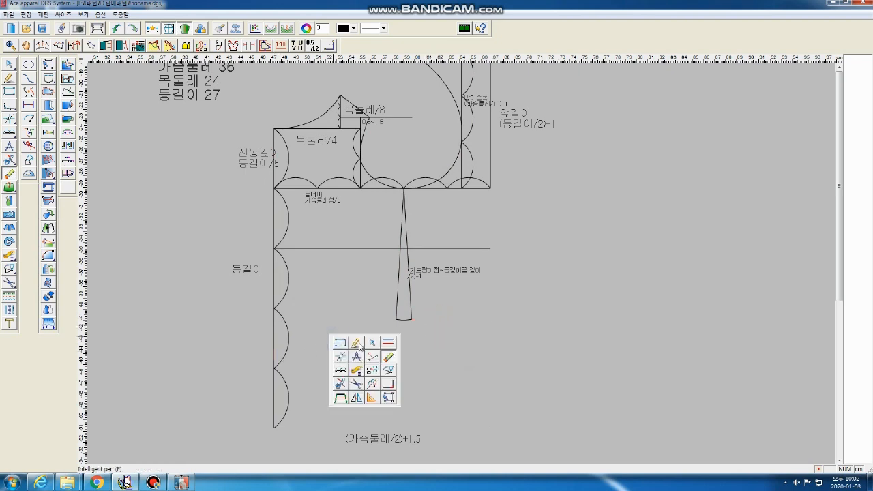
click(357, 343)
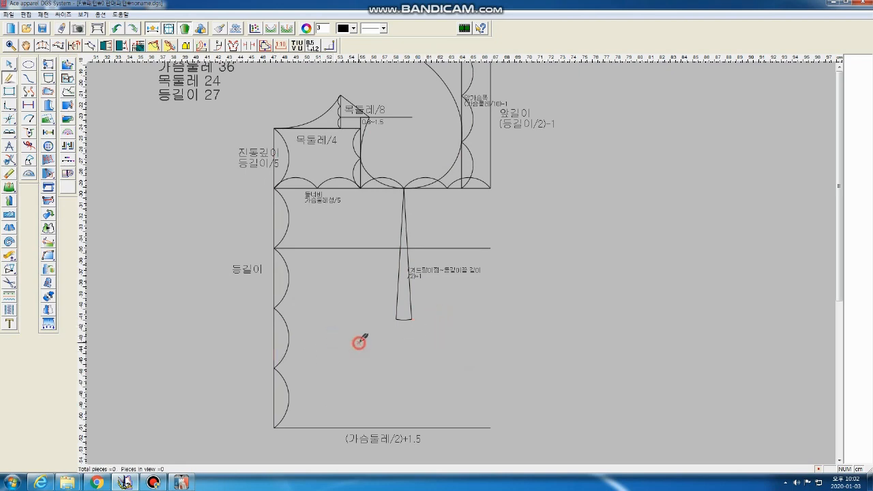
click(491, 188)
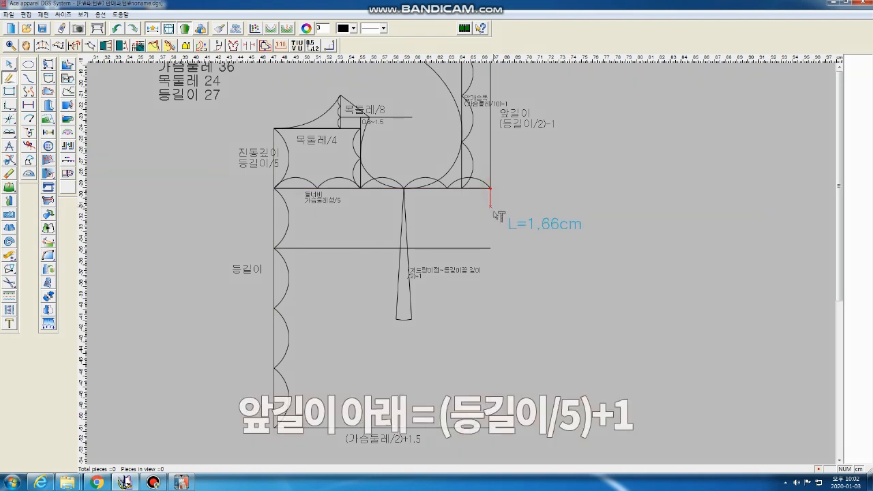
click(488, 326)
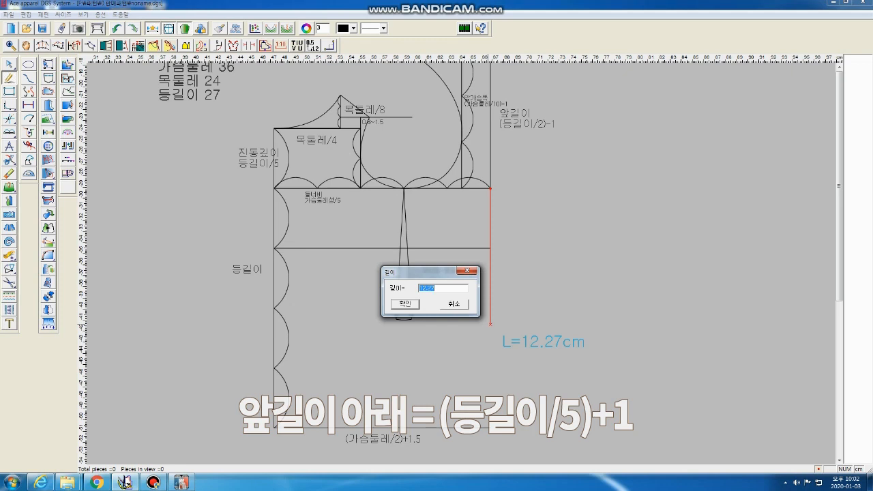
text(6.4)
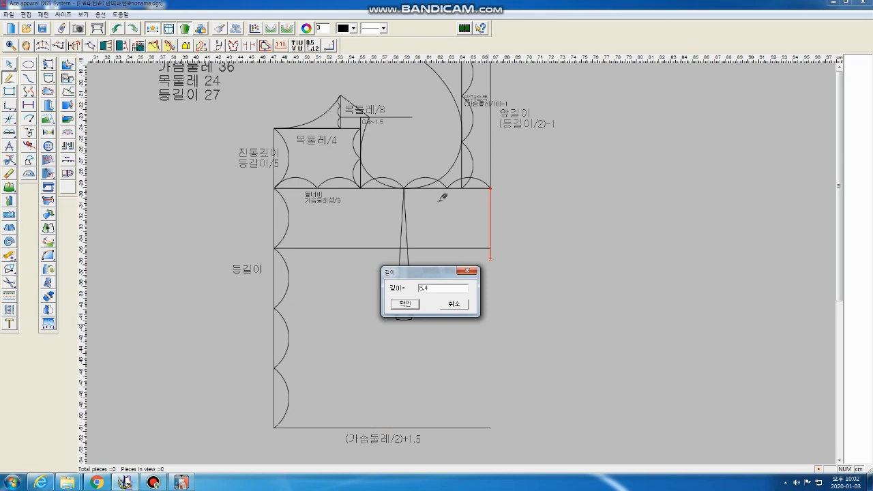
key(Return)
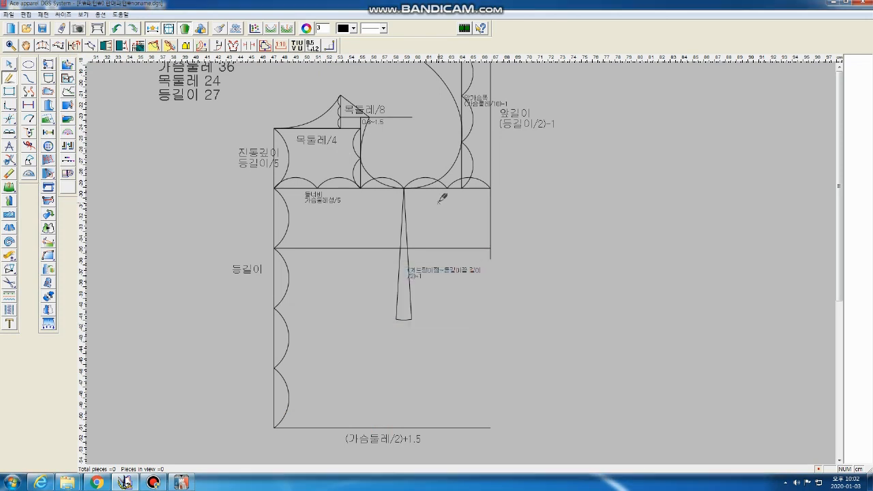
- Draw a short horizontal guide line inward from the lower end of the front centre line
click(491, 259)
click(478, 262)
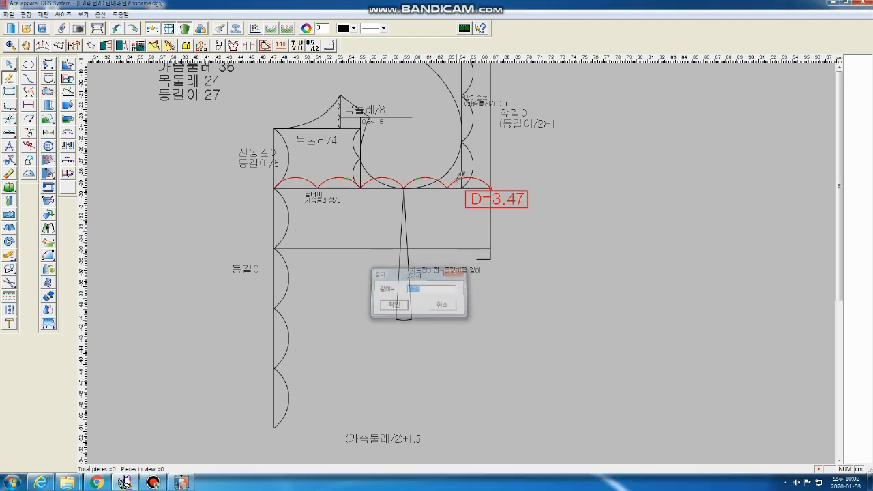
key(Return)
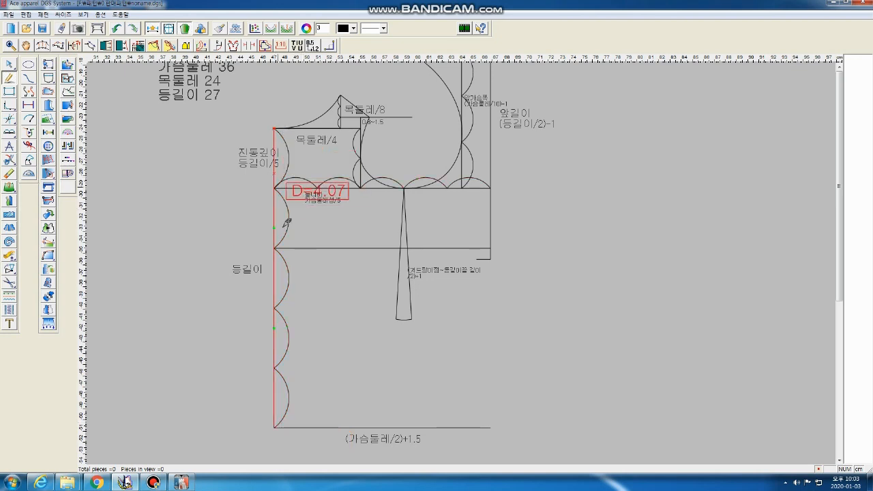
- Draw straight hem lines from the back centre's lower end to the dart's back leg and from its front leg to the front centre's lower end
click(274, 427)
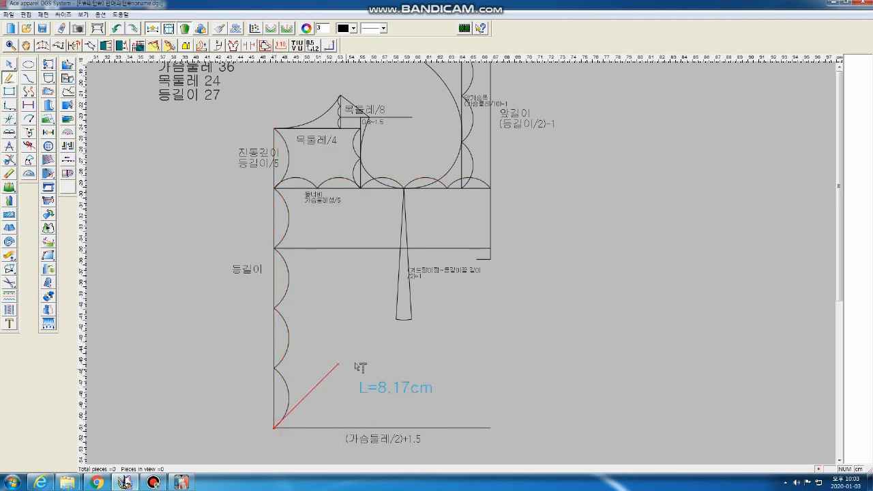
click(396, 319)
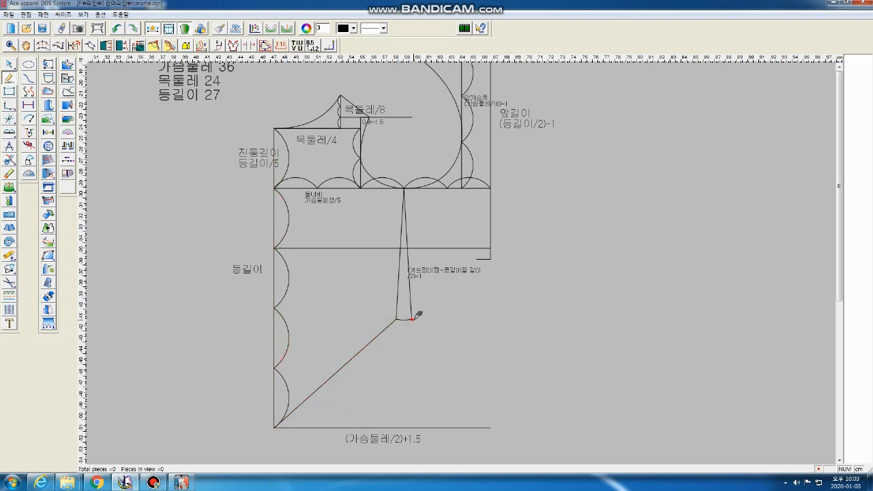
click(412, 319)
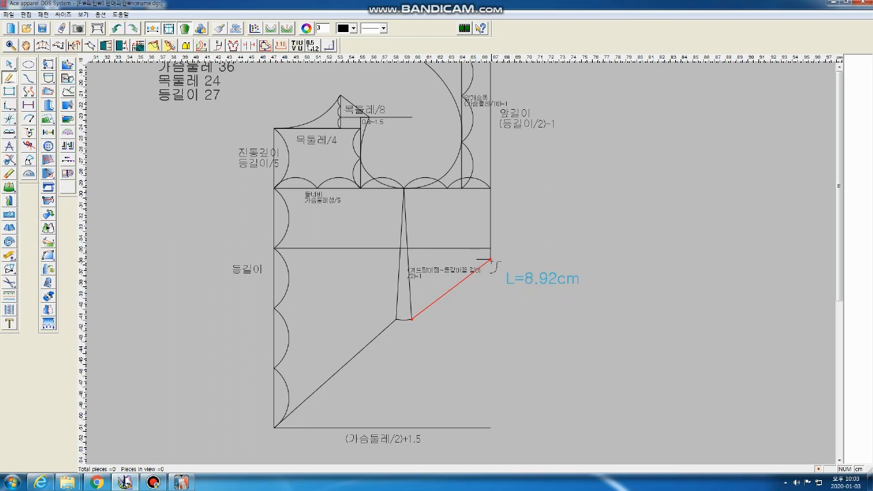
click(490, 261)
- Bend the straight back hem line into a downward curve with symmetric curve editing, using the back length line as the mirror axis
right_click(316, 291)
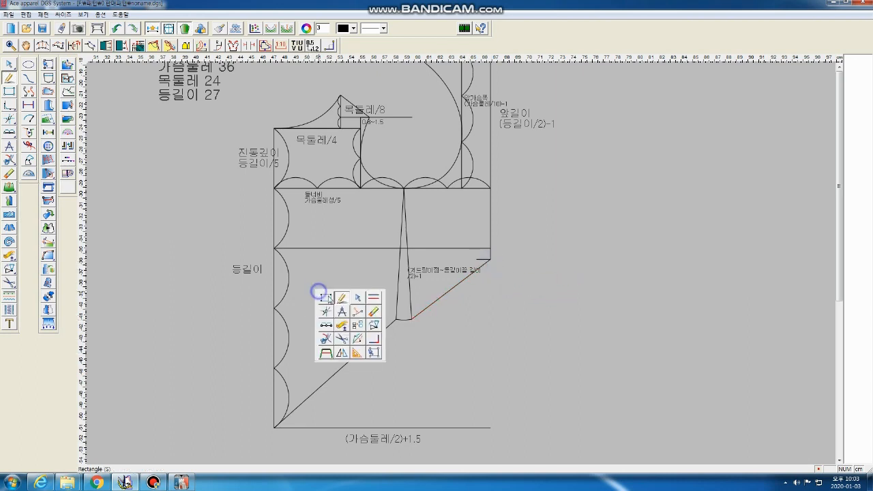
click(357, 339)
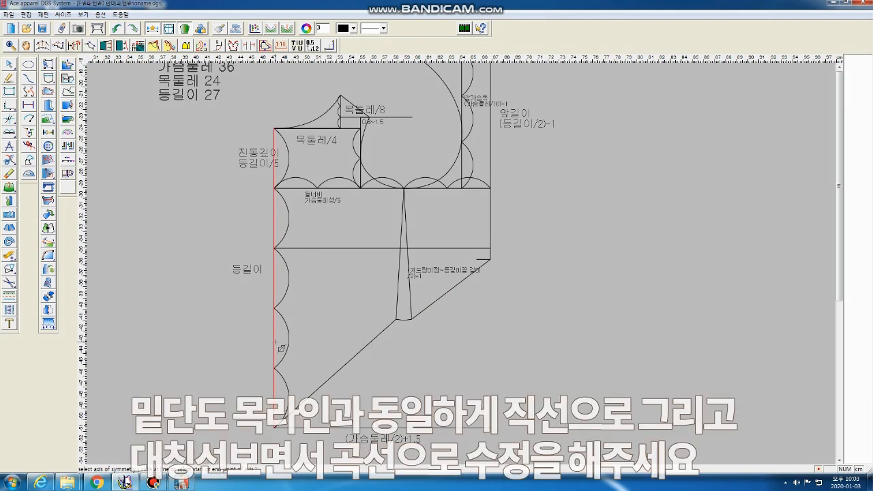
click(278, 346)
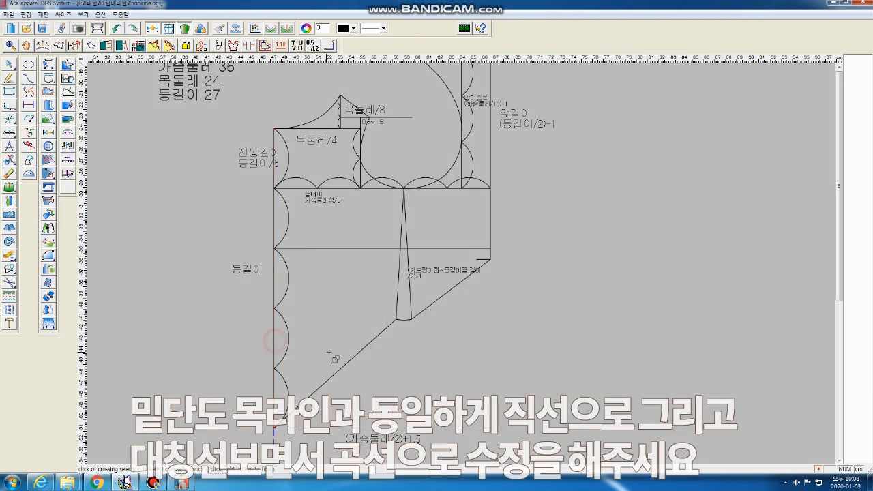
click(327, 377)
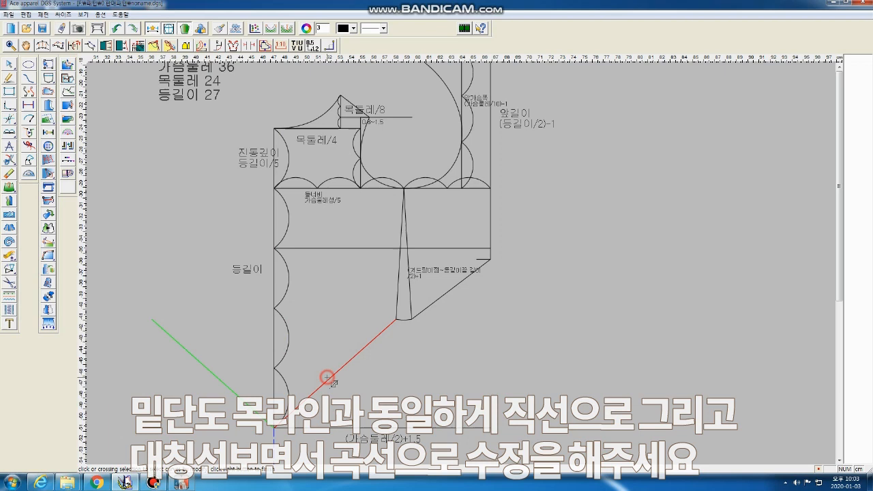
right_click(327, 321)
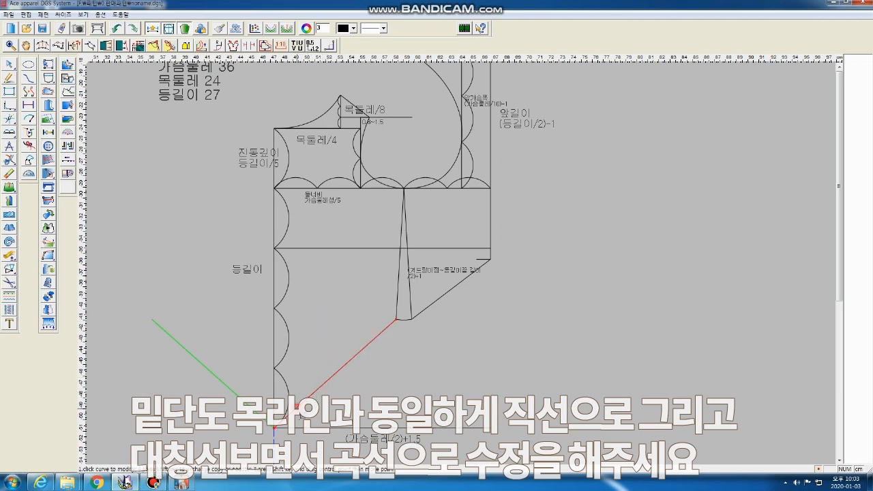
drag(281, 423, 282, 428)
click(282, 429)
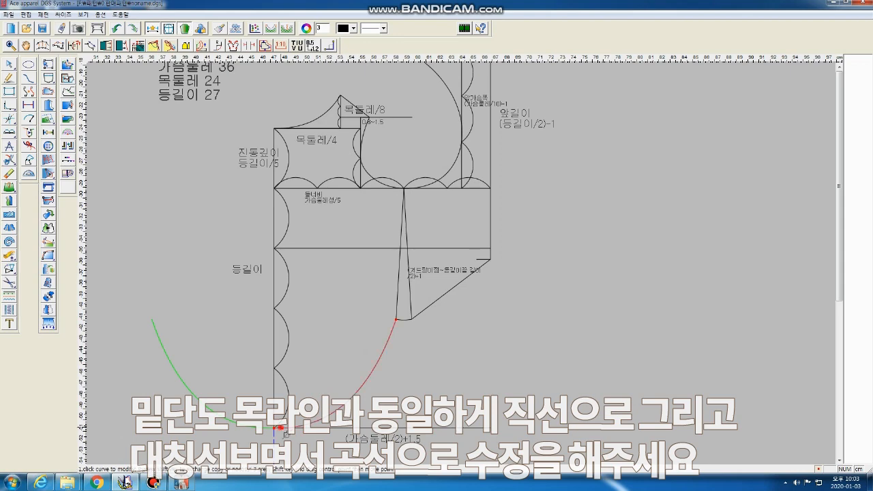
- Adjust the back hem's control point beside the back centre so the curve starts with a short straight stretch, and finish the edit
scroll(308, 444, up, 3)
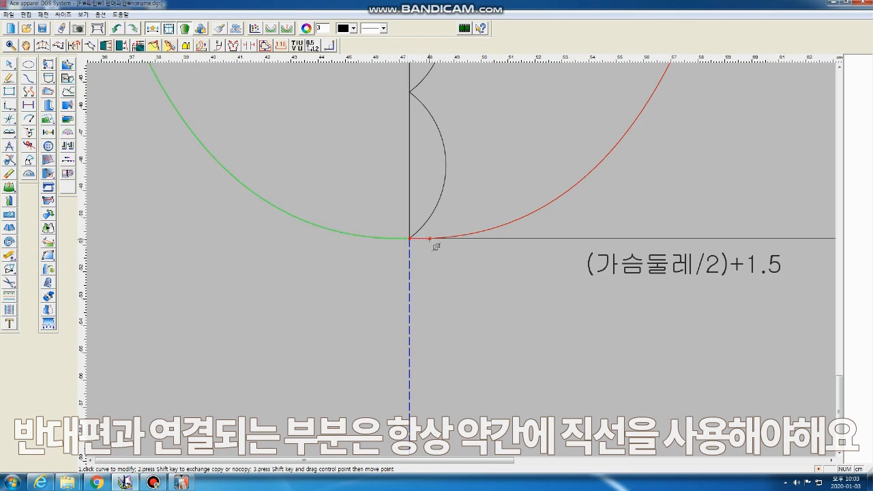
drag(437, 247, 426, 238)
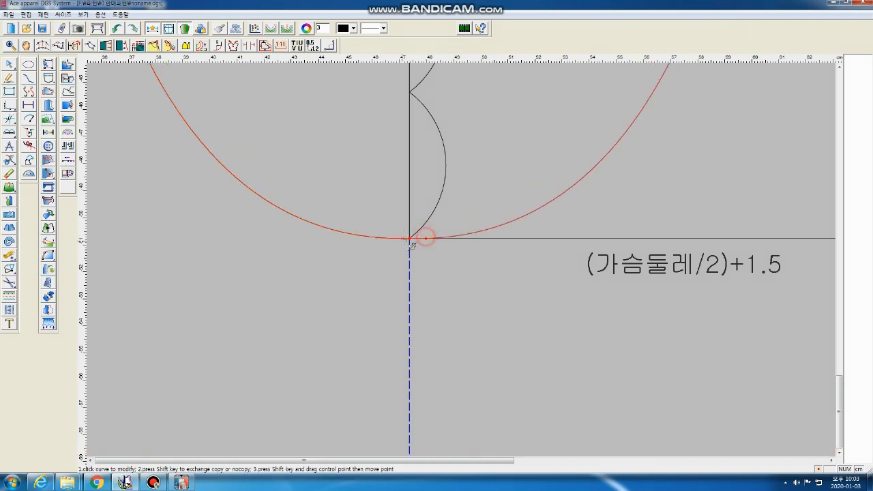
scroll(585, 153, down, 1)
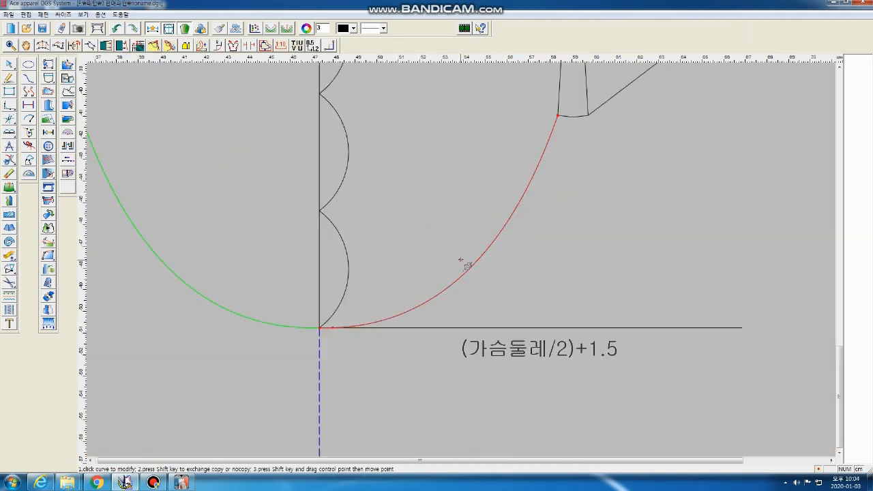
scroll(460, 260, down, 1)
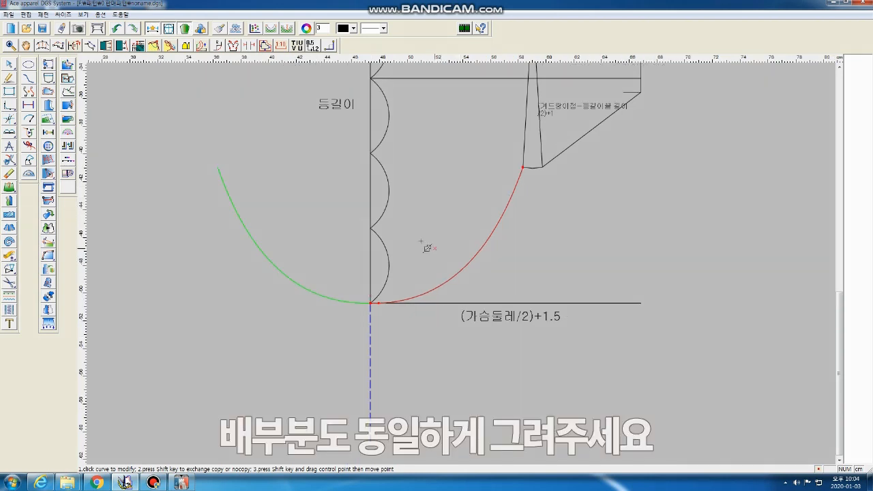
right_click(565, 214)
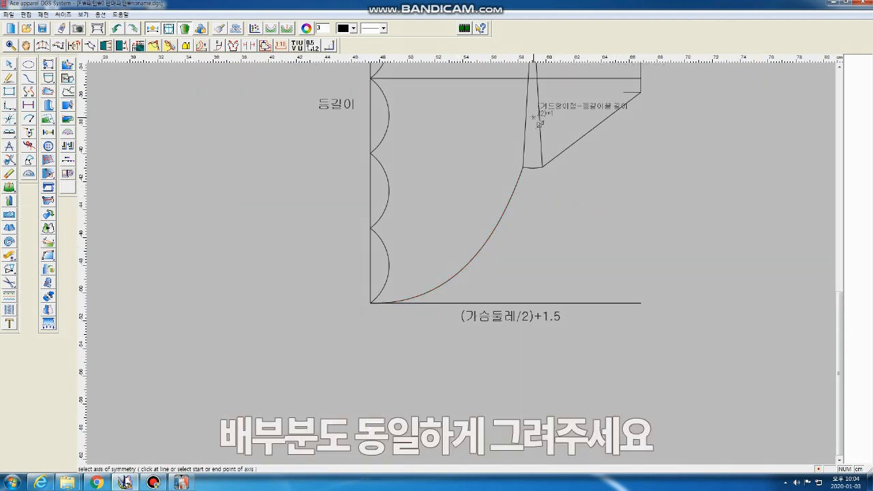
- Bend the front hem line into an upward curve mirrored about the front centre line, with a short flat stretch at the centre
key(Up)
key(Up)
key(Right)
key(Right)
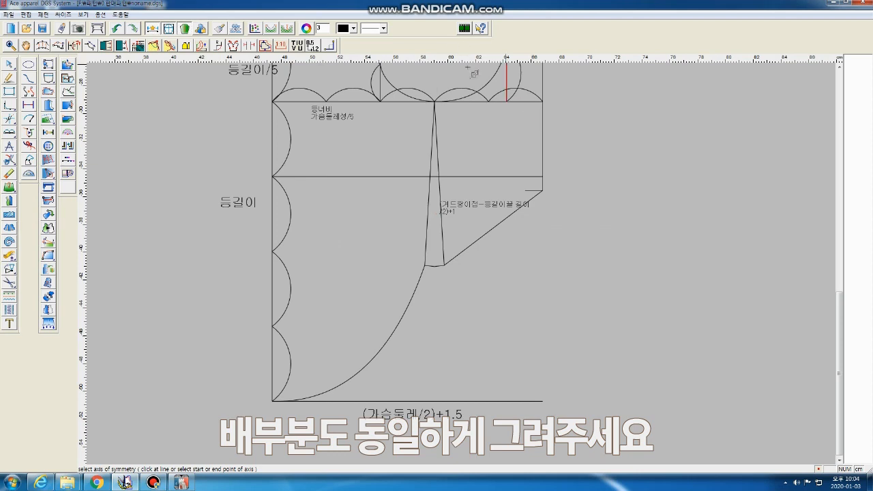
click(545, 148)
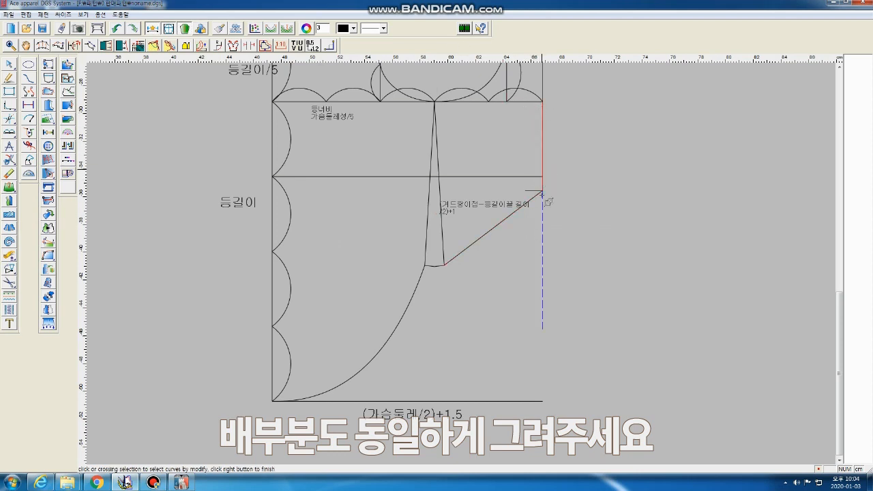
click(534, 197)
right_click(566, 169)
click(538, 198)
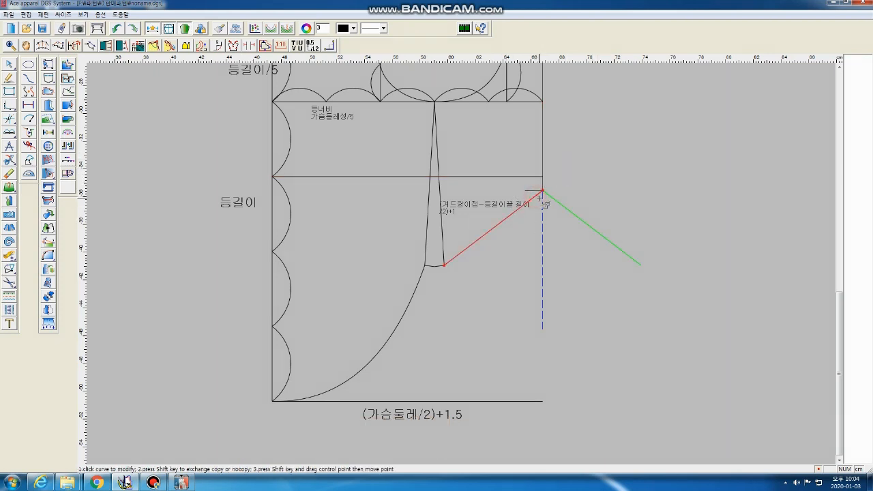
drag(544, 204, 543, 199)
click(543, 197)
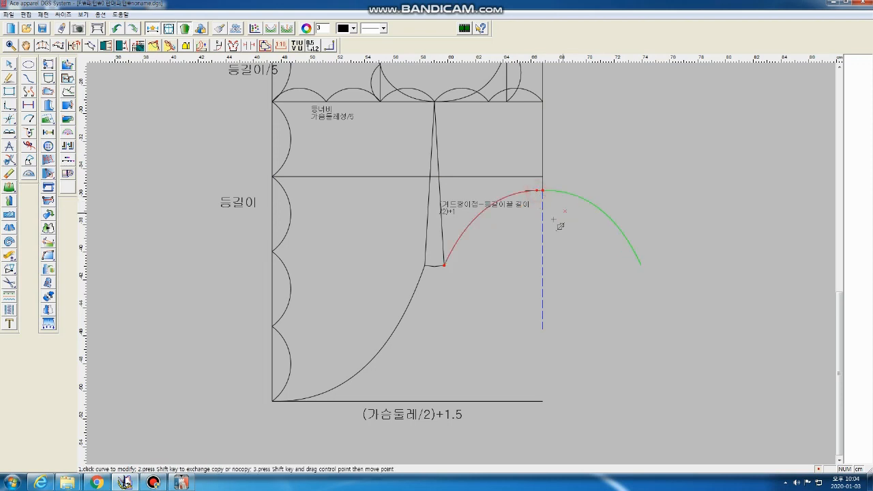
scroll(551, 200, up, 5)
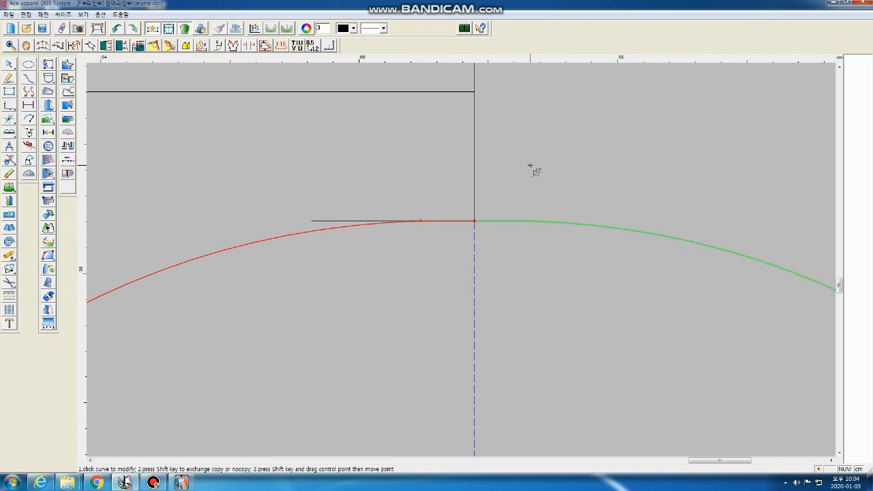
scroll(492, 194, down, 5)
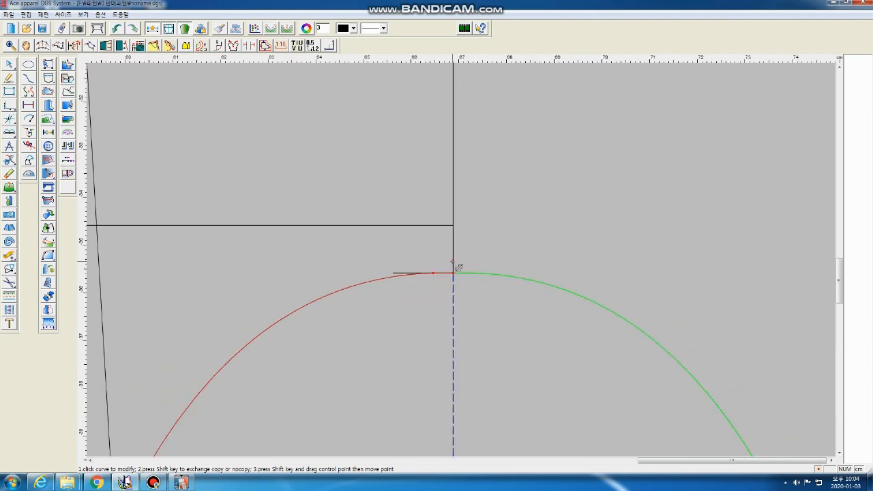
scroll(563, 322, down, 3)
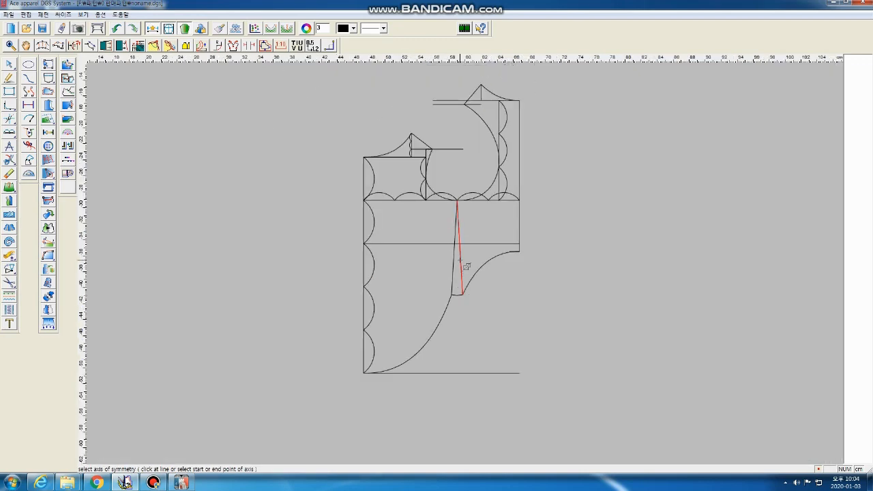
scroll(460, 271, up, 4)
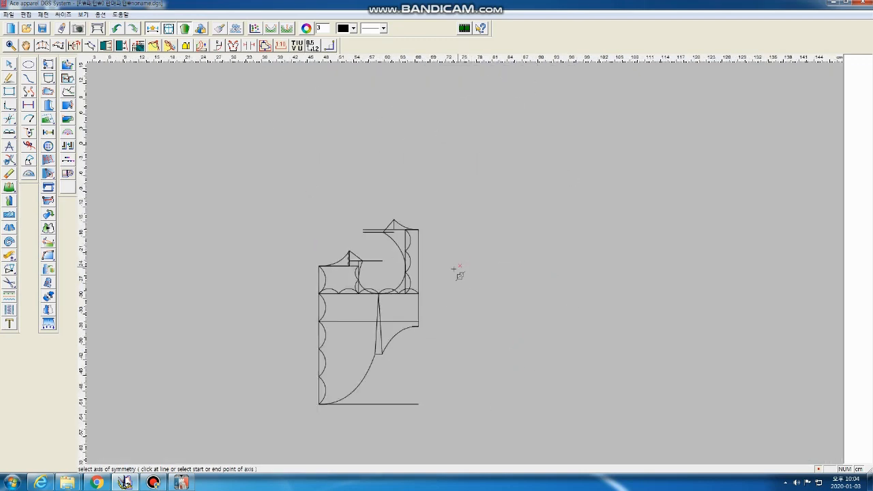